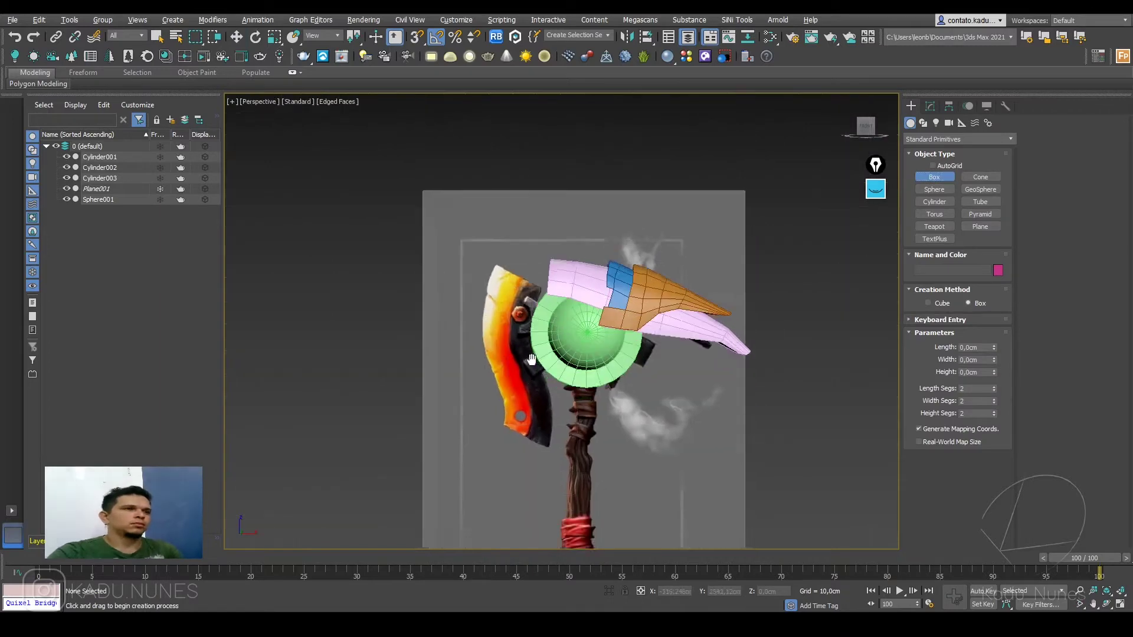
Step: Create a cylinder about 4.6 cm in radius and 1.9 cm high over the reference's upper bolt in the Front view
scroll(551, 390, down, 3)
alt+middle_drag(551, 390, 575, 425)
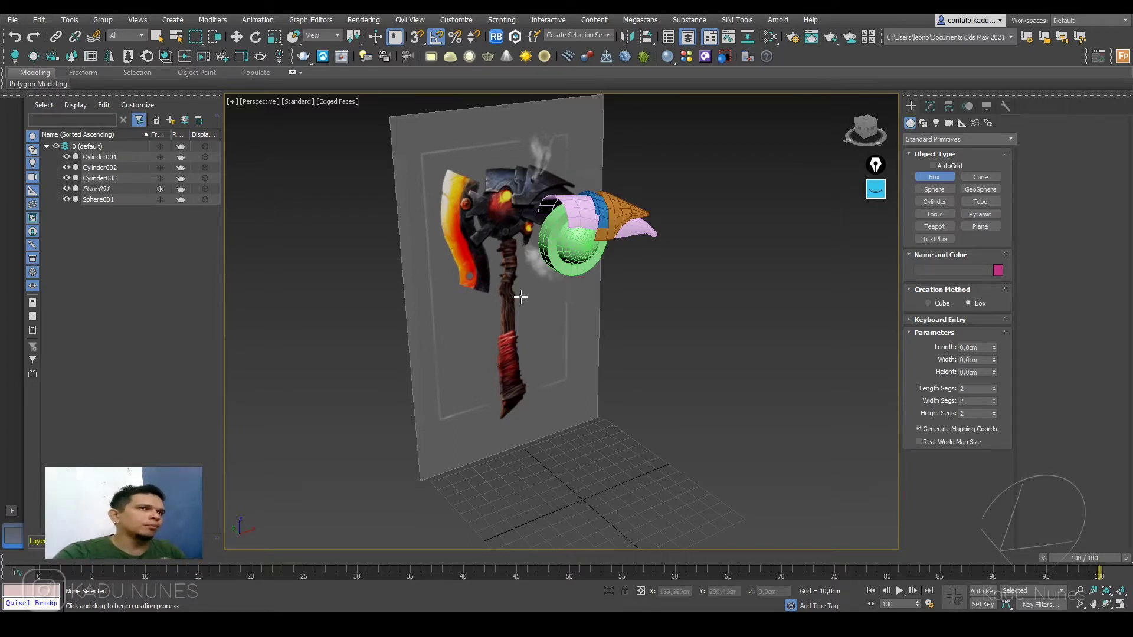
key(f)
scroll(495, 281, up, 10)
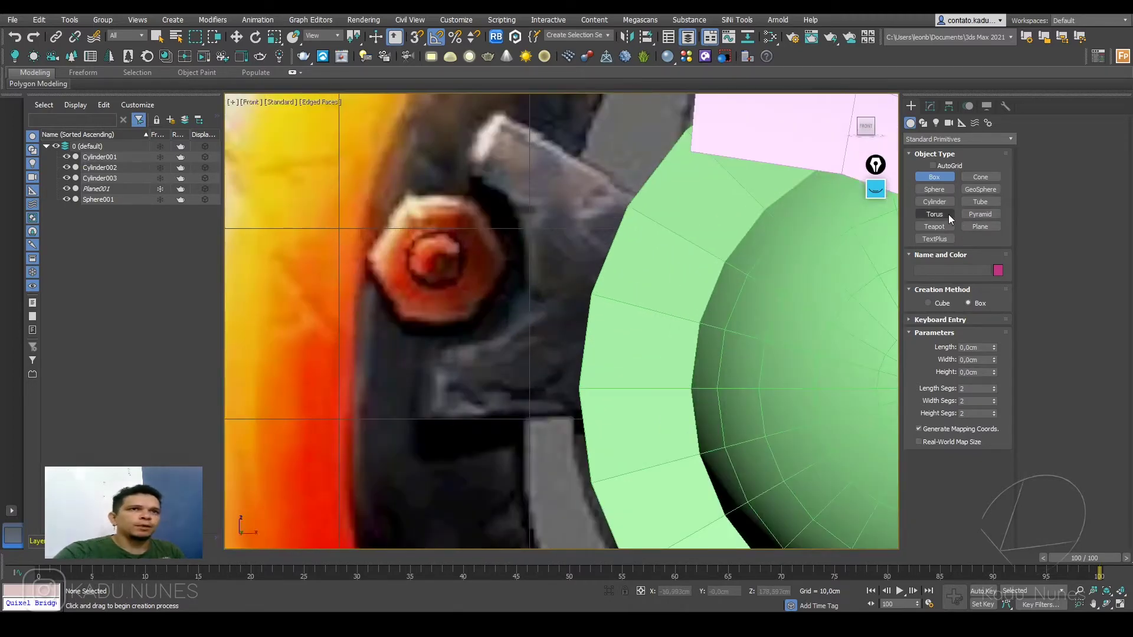
click(934, 201)
drag(444, 255, 508, 315)
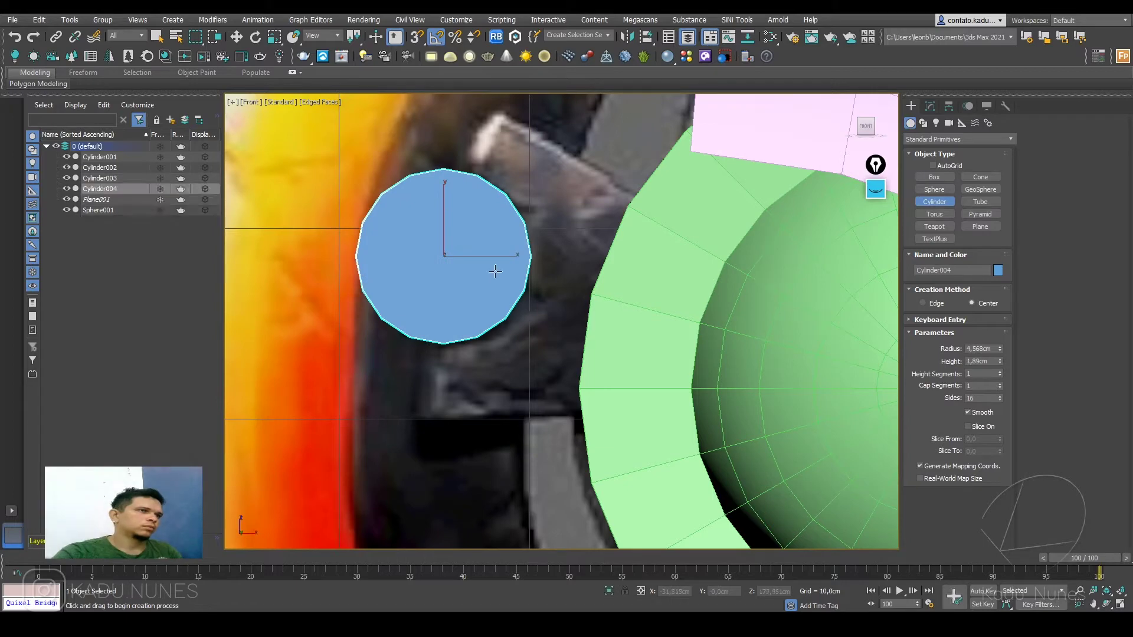
key(w)
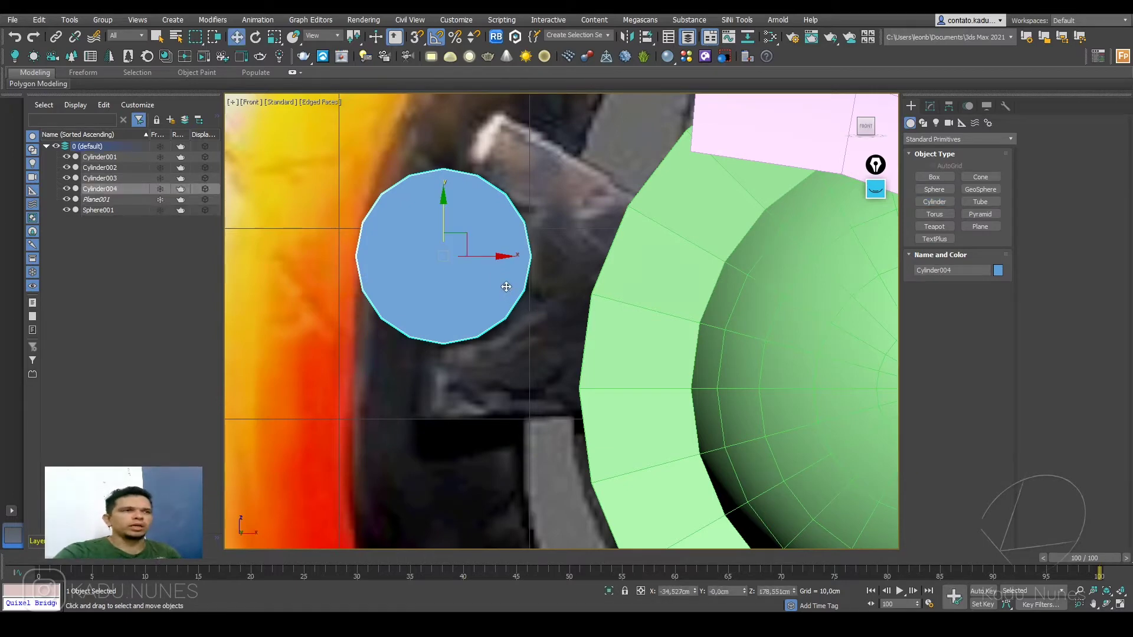
scroll(506, 287, down, 3)
mouse_move(478, 240)
mouse_down()
mouse_move(467, 243)
mouse_move(478, 240)
mouse_up()
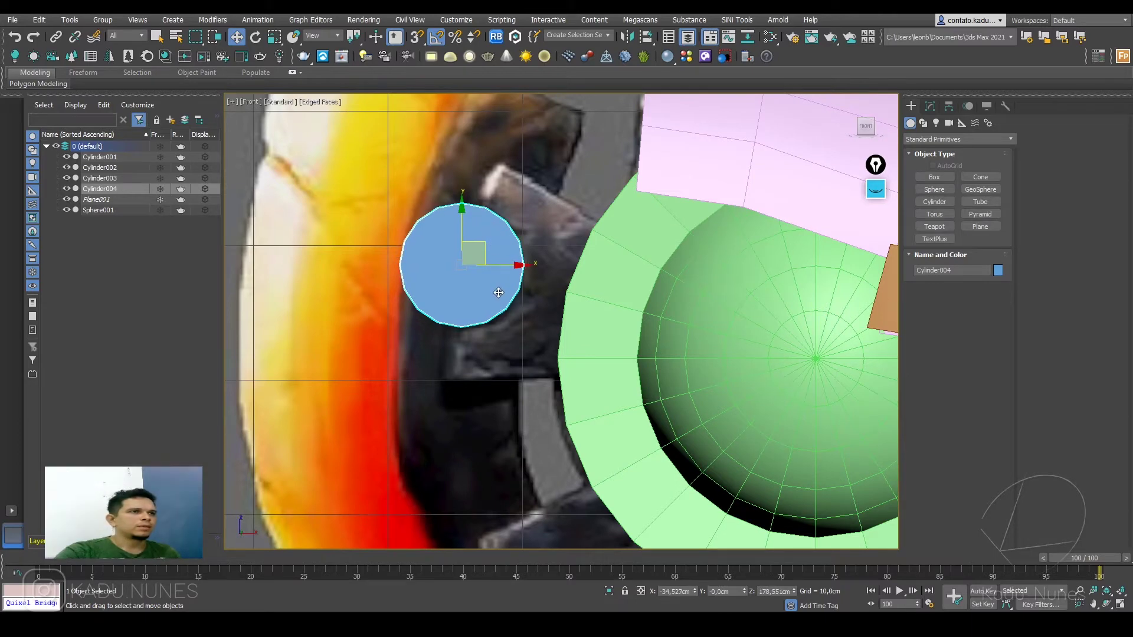
Step: Create a box about 13.5 cm long, 16.6 cm wide and 8.9 cm high around the bolt cylinder in the Top view
scroll(500, 293, down, 3)
key(p)
scroll(501, 293, down, 5)
middle_drag(602, 433, 637, 348)
click(933, 179)
scroll(559, 315, up, 3)
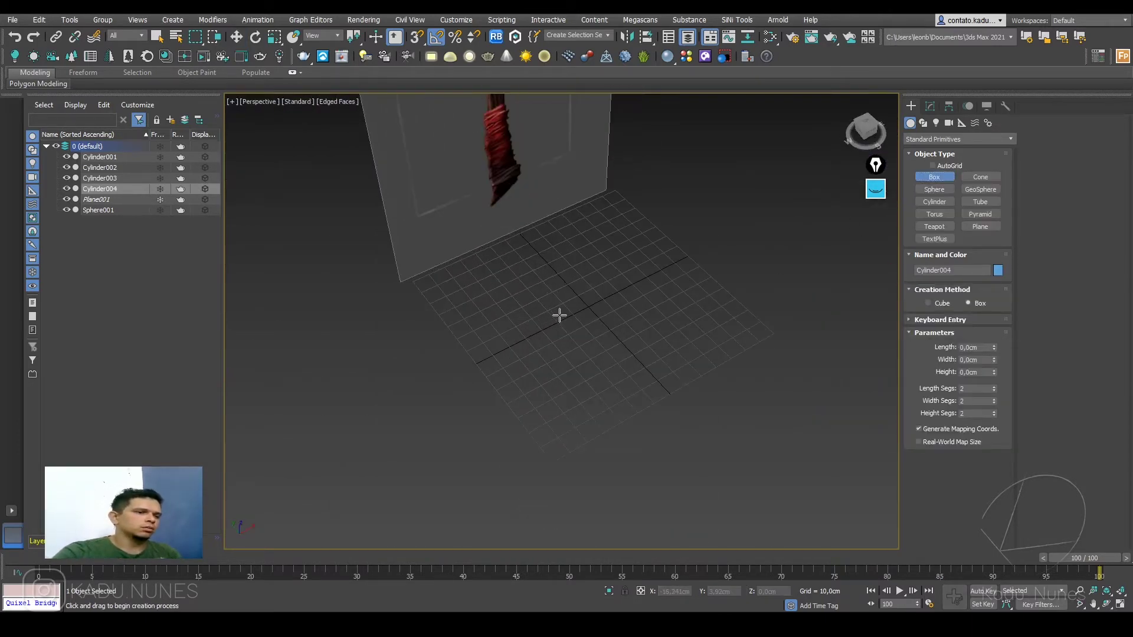
key(t)
middle_drag(490, 375, 795, 330)
drag(547, 248, 627, 313)
click(619, 294)
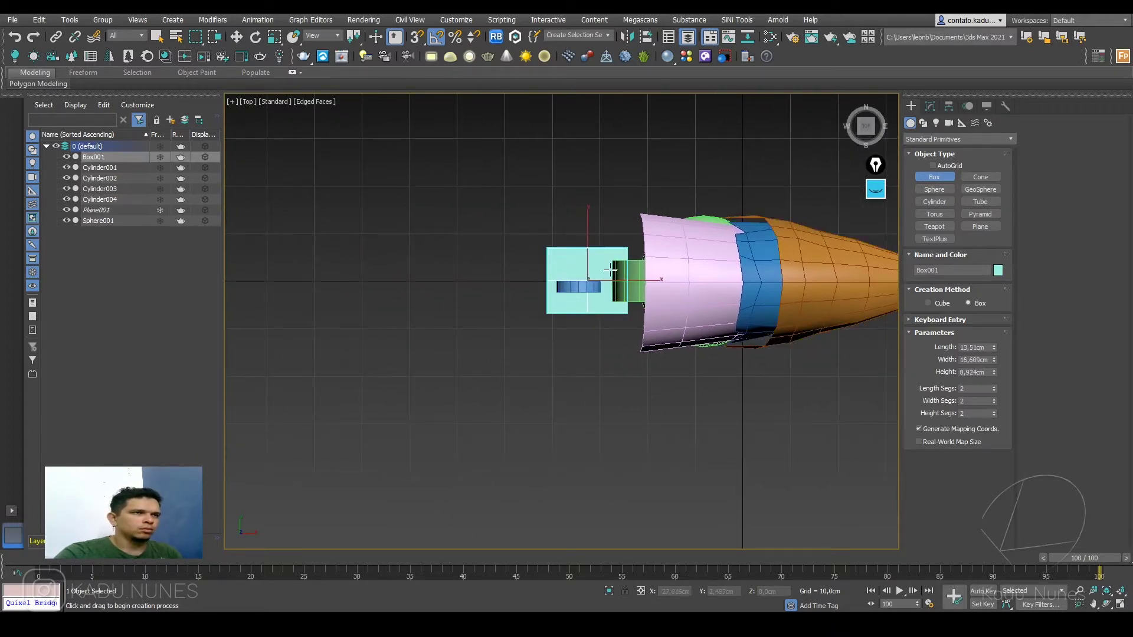
Step: Move the box up to the axe head so it overlaps the bolt cylinder beside the blade
key(f)
key(w)
scroll(551, 474, down, 6)
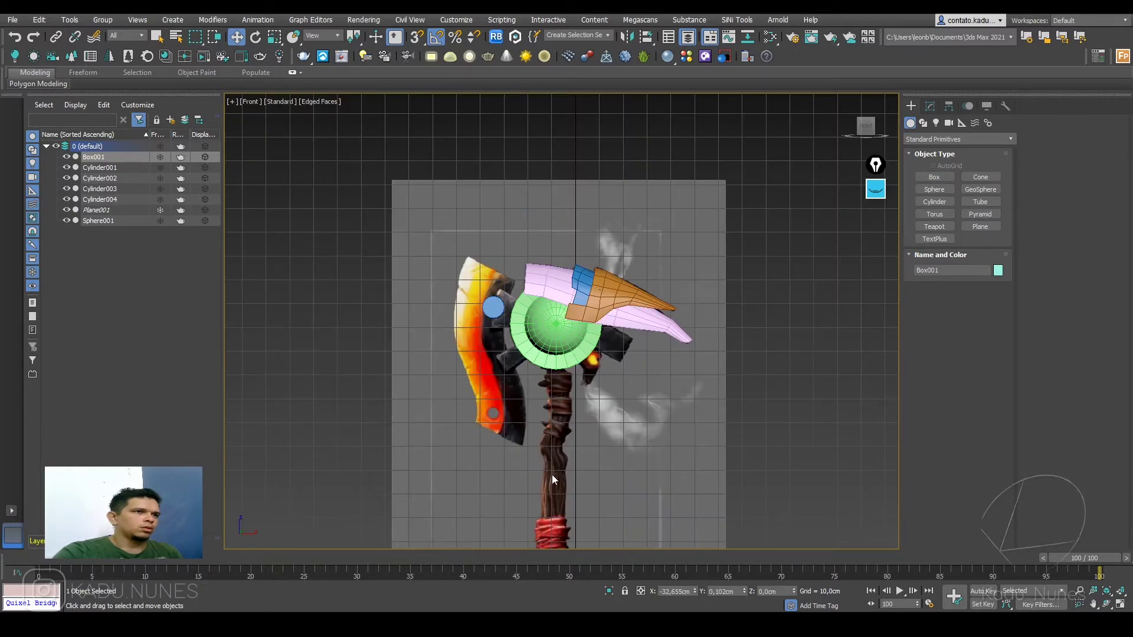
middle_drag(550, 536, 552, 465)
drag(561, 483, 550, 377)
scroll(539, 347, up, 7)
middle_drag(542, 457, 537, 340)
drag(488, 448, 555, 264)
scroll(546, 263, up, 6)
alt+middle_drag(551, 277, 614, 349)
middle_drag(655, 199, 672, 318)
Step: Set the box's length to 10 cm
click(930, 106)
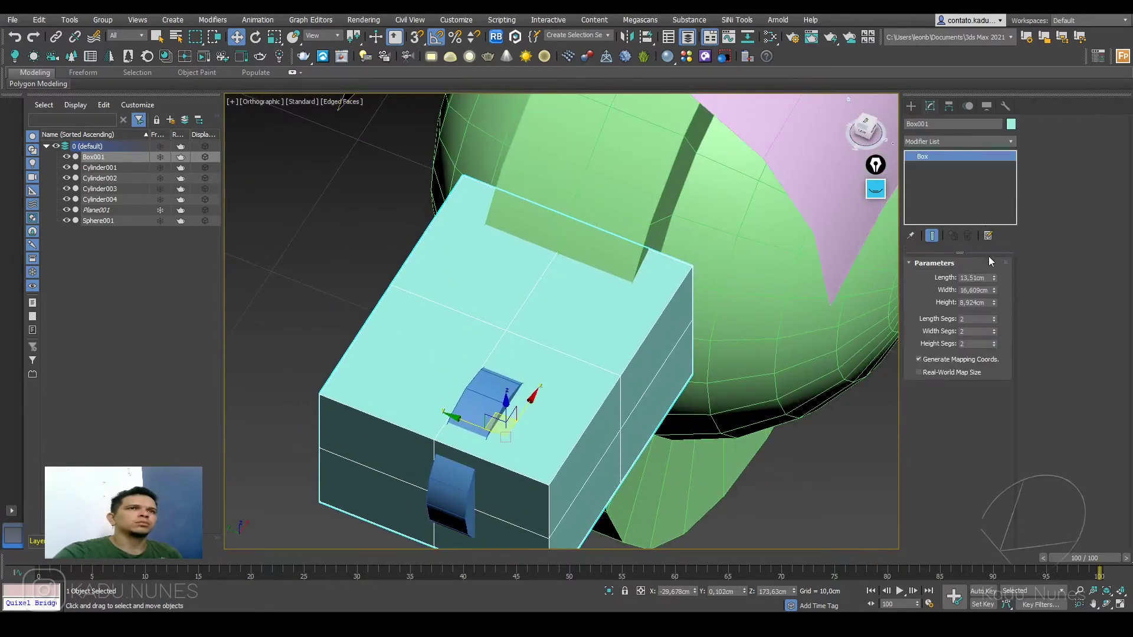
drag(994, 278, 995, 284)
double_click(982, 279)
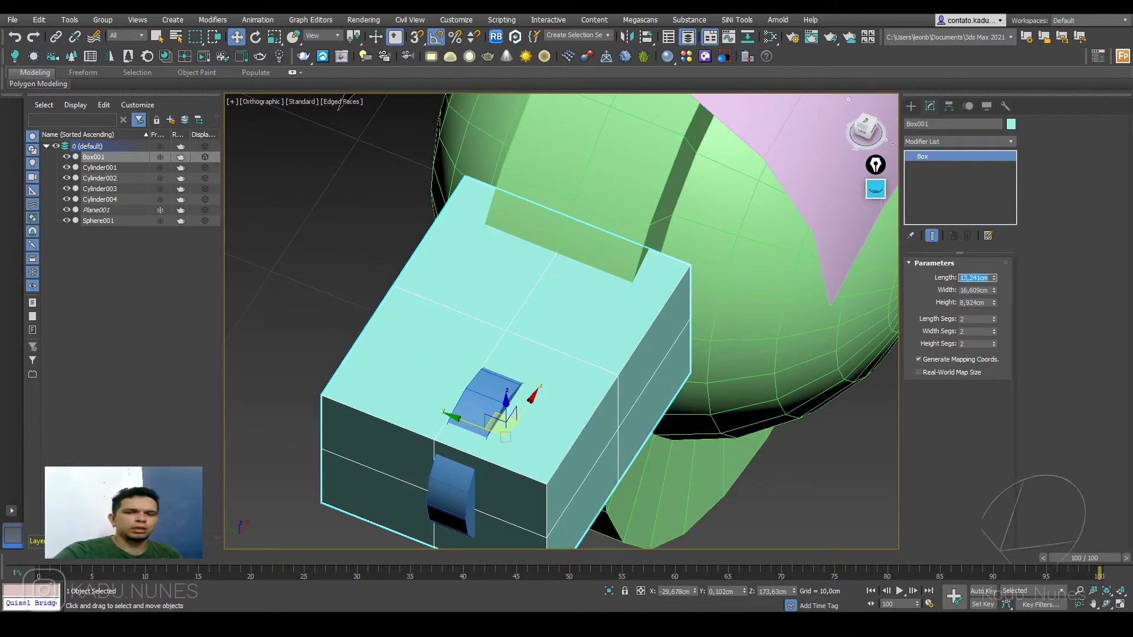
text(10)
key(Return)
Step: Adjust the box to about 11.3 cm wide and 9.6 cm high to suit the reference bracket
mouse_move(539, 326)
alt+middle_down()
mouse_move(587, 336)
mouse_move(539, 342)
alt+middle_up()
alt+middle_drag(463, 433, 607, 387)
key(f)
key(z)
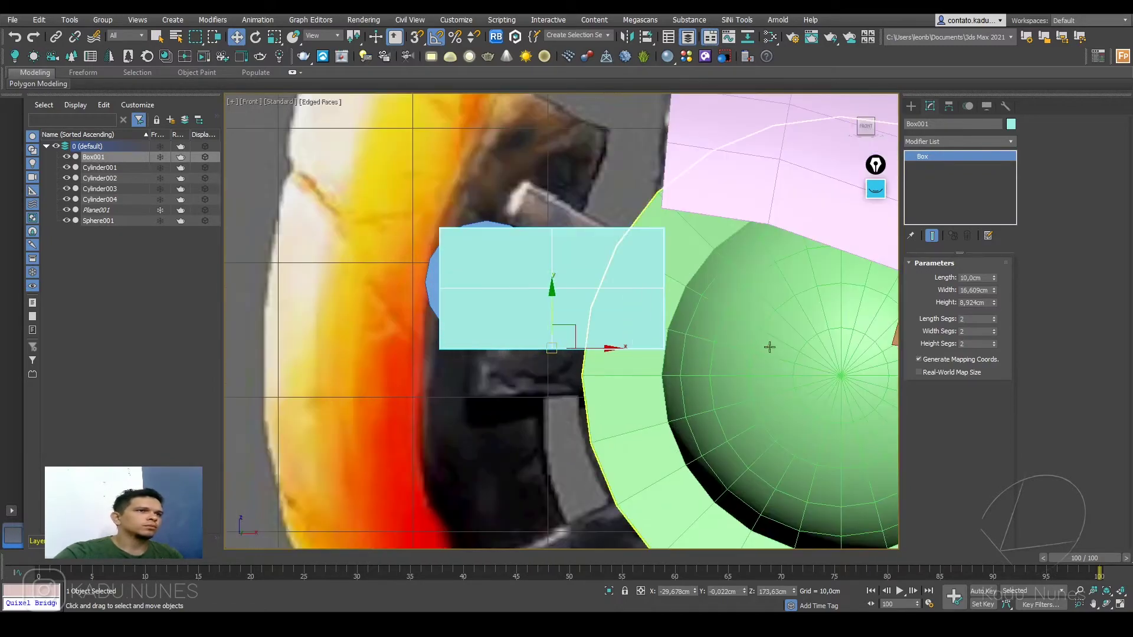
alt+middle_drag(446, 361, 541, 368)
key(f)
key(z)
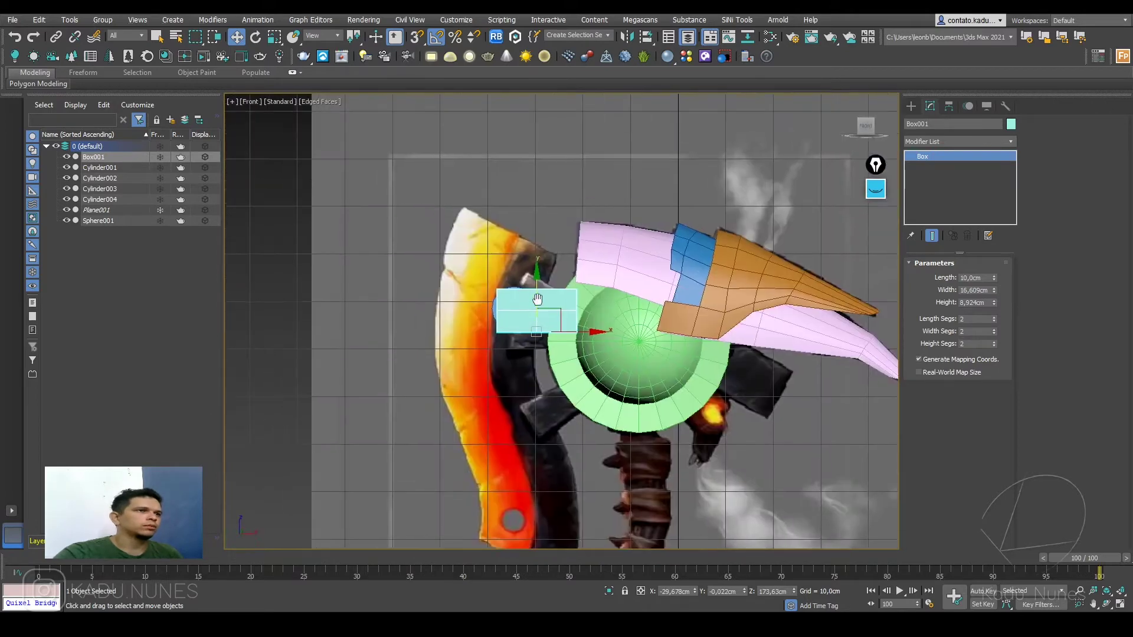
mouse_move(993, 303)
mouse_down()
mouse_move(994, 293)
mouse_move(997, 316)
mouse_up()
Step: Hide the green sphere so the reference behind it can be seen
click(687, 384)
right_click(688, 384)
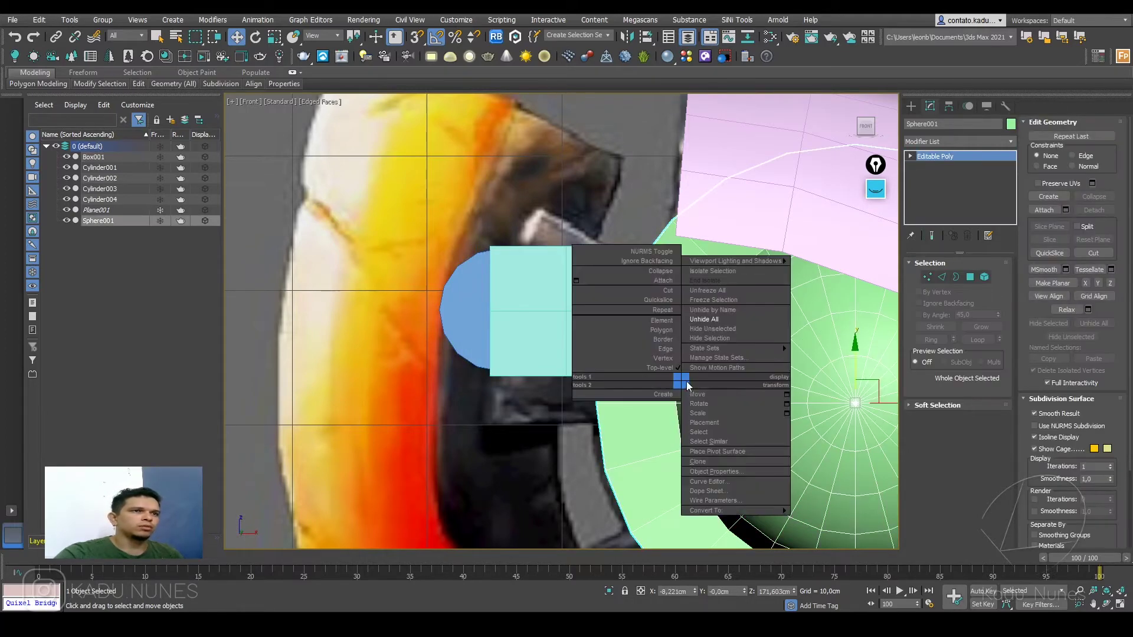
click(717, 338)
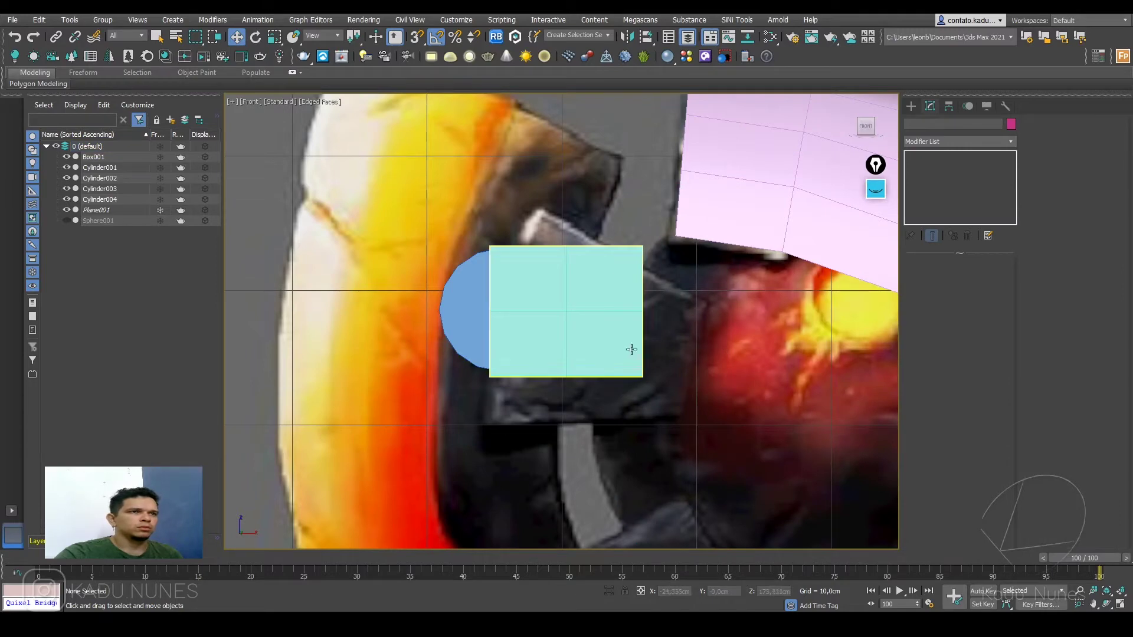
Step: Convert the box beside the bolt to an Editable Poly
click(616, 340)
alt+middle_drag(617, 340, 624, 389)
key(f)
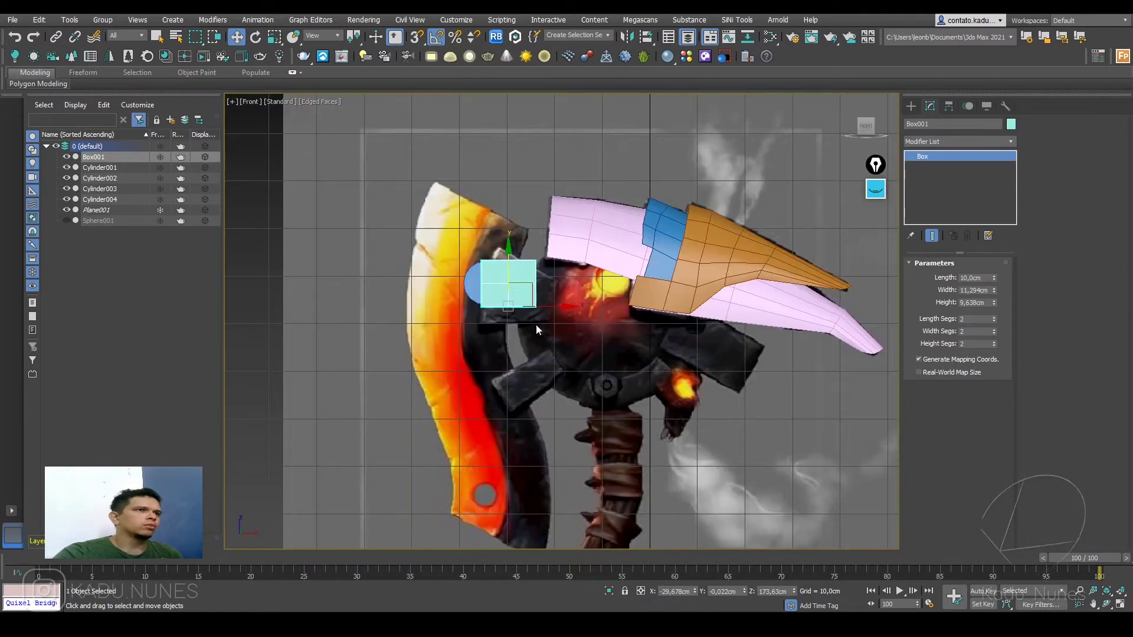
scroll(482, 350, up, 5)
right_click(652, 203)
mouse_move(602, 332)
click(680, 348)
Step: Delete the polygons of the box's back half
scroll(637, 324, up, 3)
alt+middle_drag(584, 306, 673, 320)
click(970, 277)
alt+middle_drag(544, 214, 556, 217)
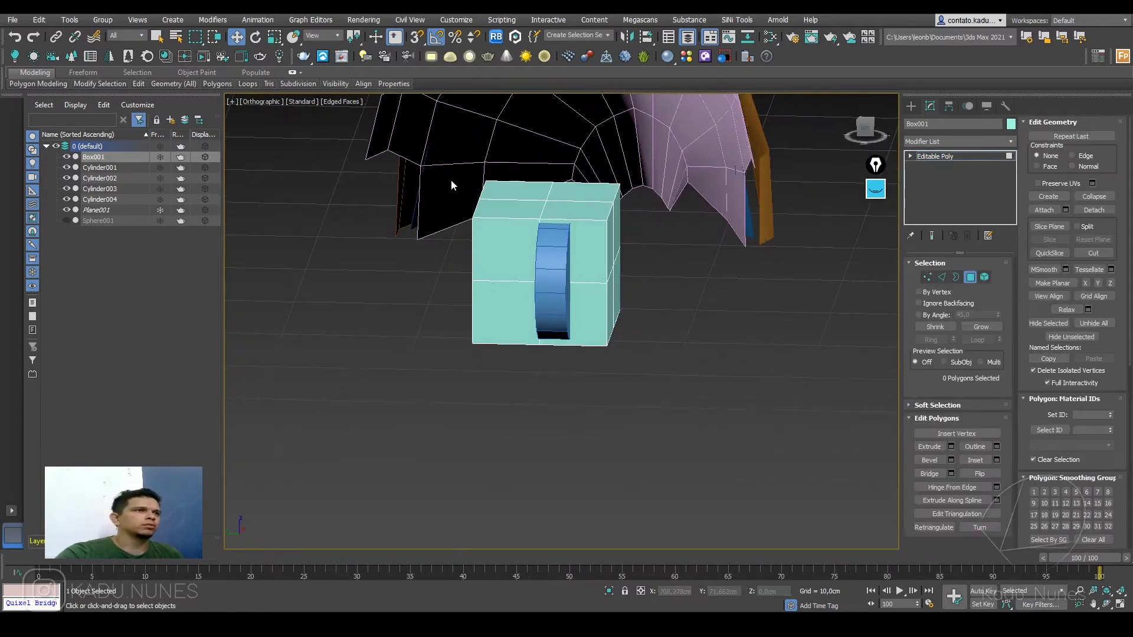
drag(498, 405, 501, 405)
key(Delete)
Step: Move the box's lower row of vertices down to the bottom outline of the reference bracket
key(f)
scroll(502, 298, up, 5)
key(1)
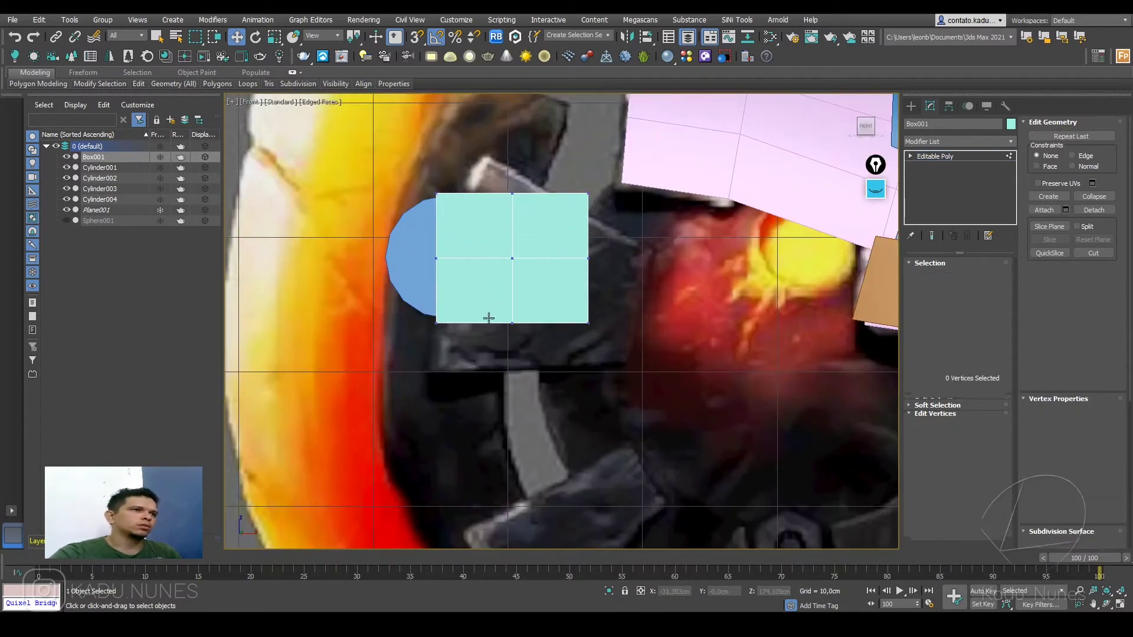
drag(426, 331, 458, 347)
drag(601, 337, 646, 337)
drag(500, 308, 527, 344)
drag(533, 303, 535, 345)
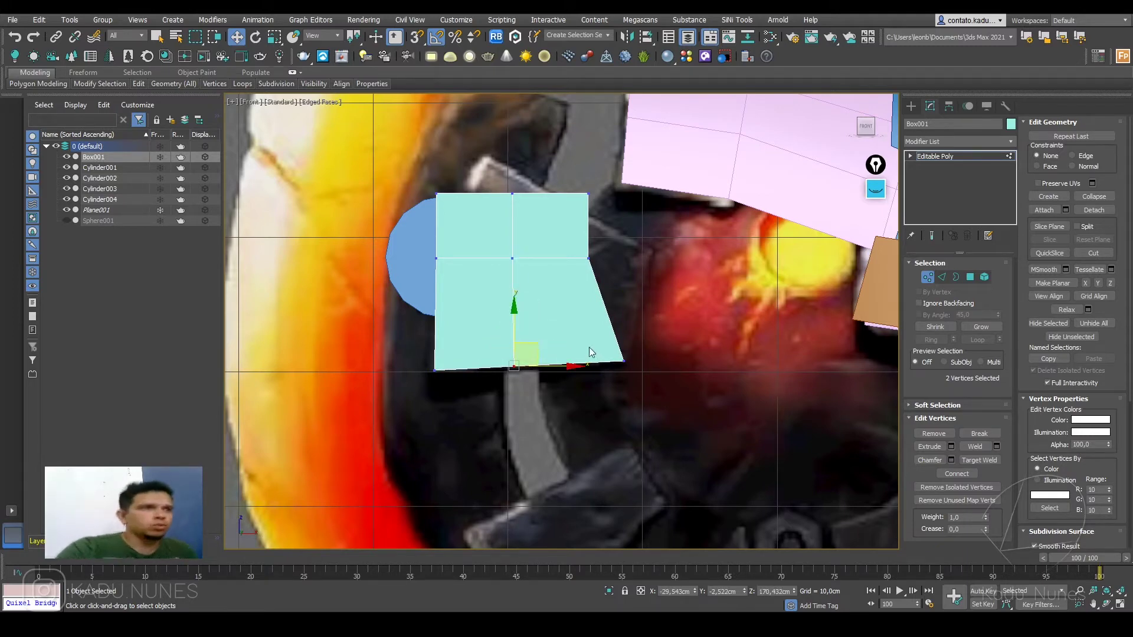
Step: Make the box see-through and fit its right-hand and upper middle vertices to the reference bracket outline
key(alt+x)
click(587, 258)
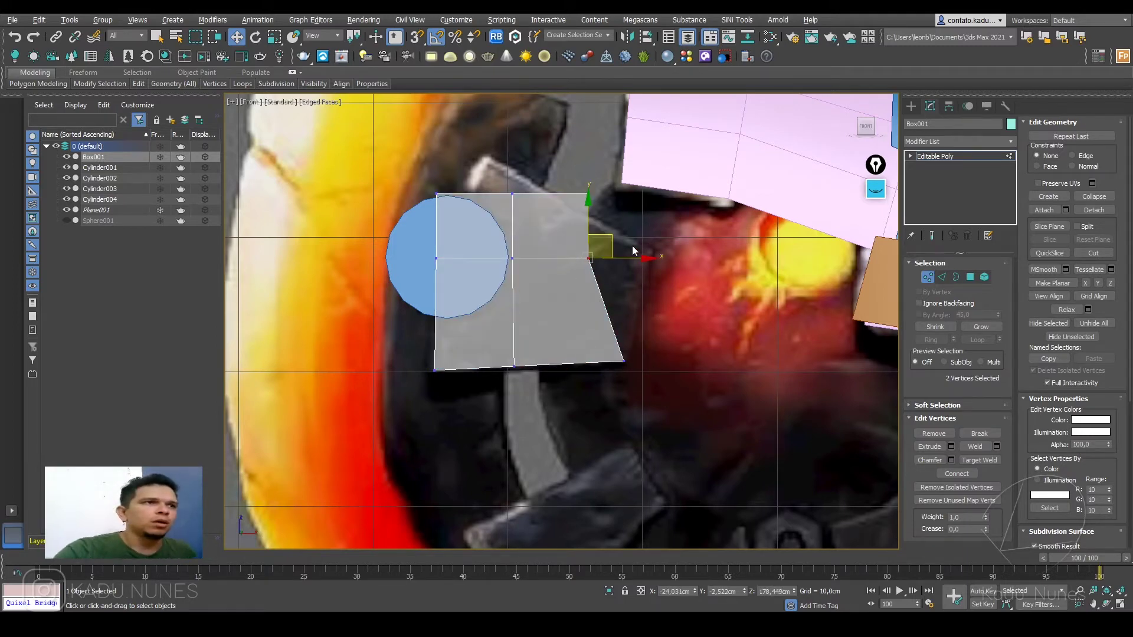
drag(588, 259, 660, 282)
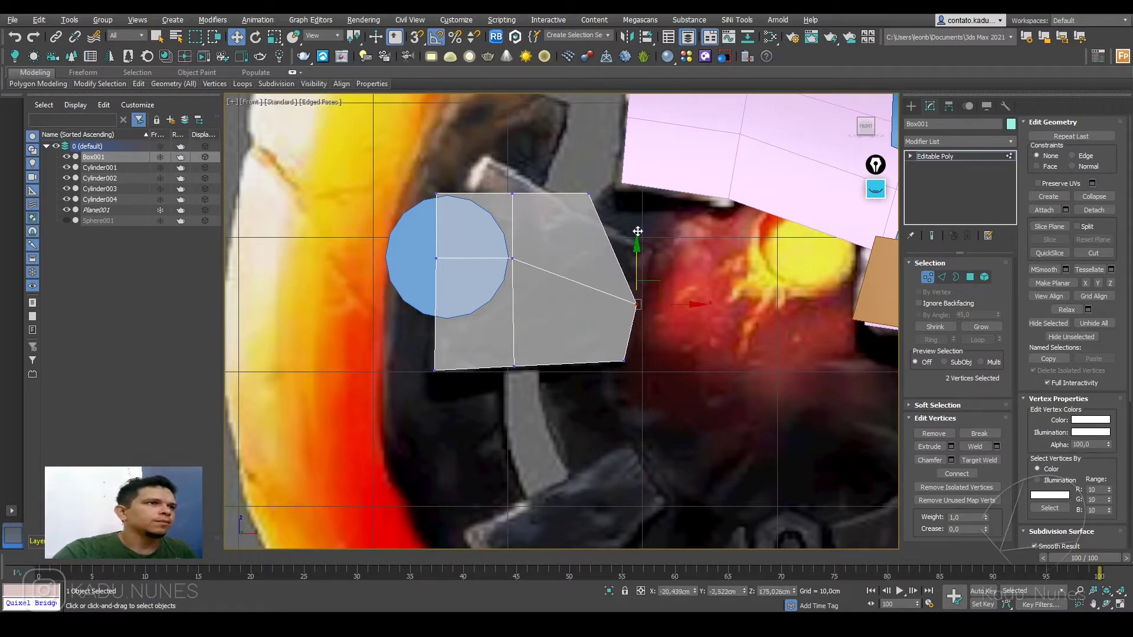
click(590, 191)
drag(607, 170, 667, 229)
drag(533, 209, 588, 184)
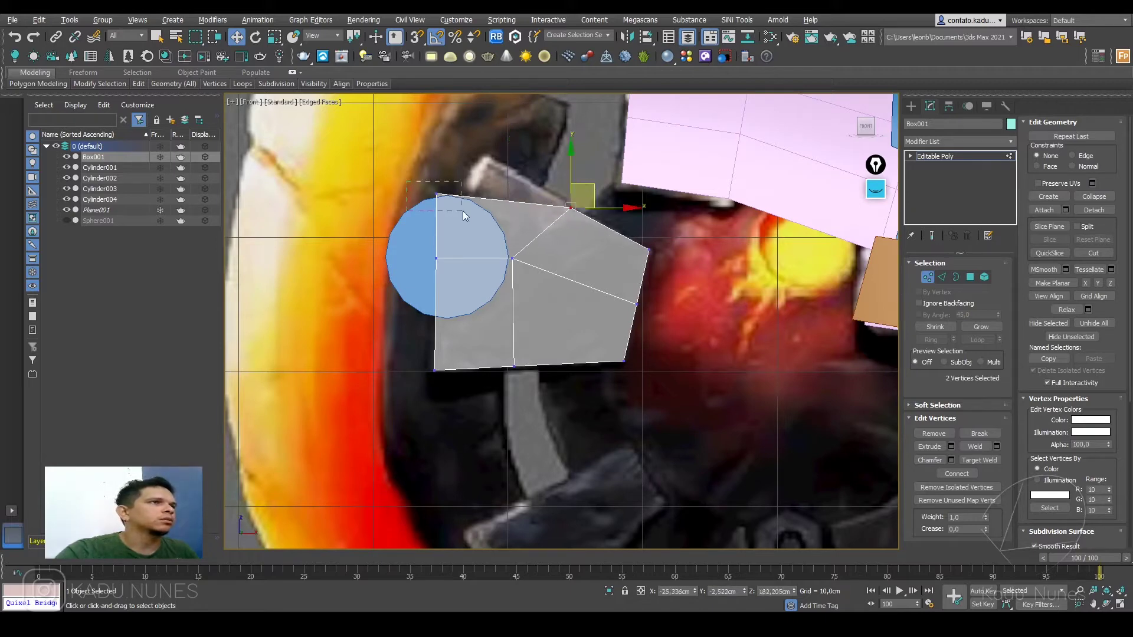
Step: Move the upper-left, middle-left and centre vertices so the bracket follows the reference and clears the bolt
drag(464, 211, 463, 211)
drag(460, 170, 510, 135)
drag(428, 244, 567, 262)
drag(480, 298, 480, 298)
drag(463, 238, 533, 258)
drag(586, 341, 584, 338)
drag(569, 257, 583, 267)
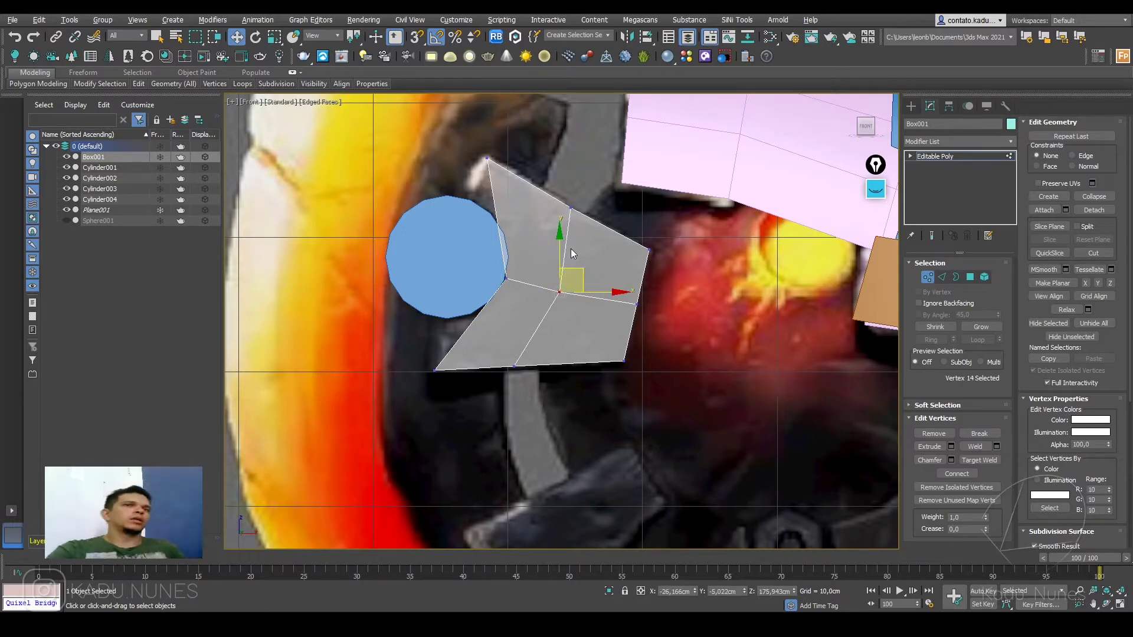
Step: Try connecting the edge rings of the two central edges to add a cut across each half of the bracket
key(2)
click(562, 248)
ctrl+click(542, 318)
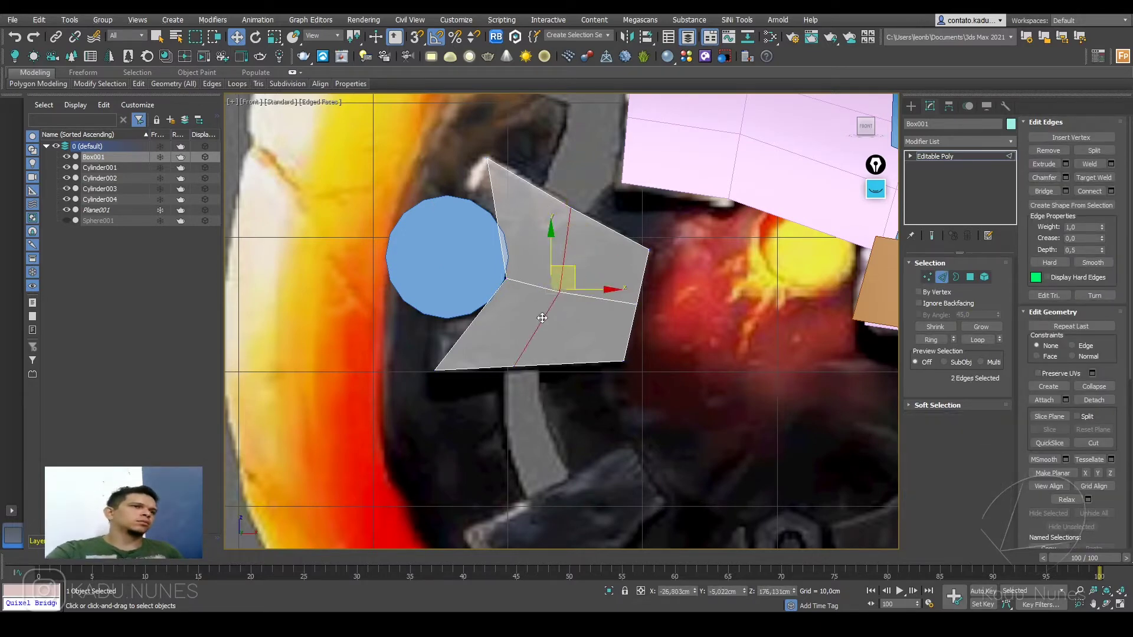
key(alt+r)
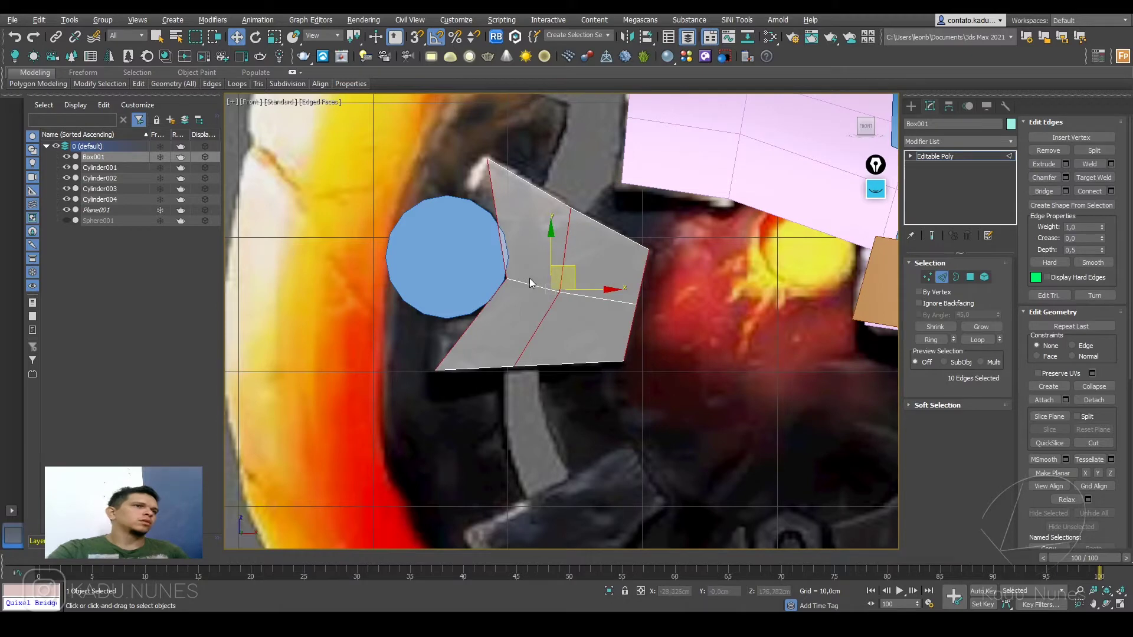
click(1089, 192)
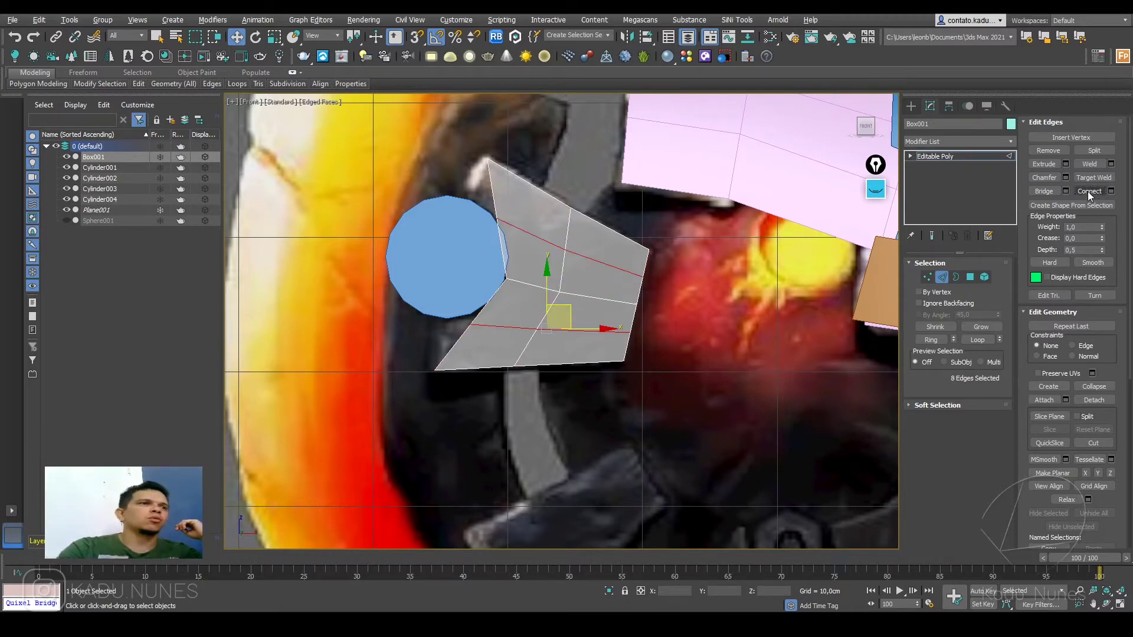
Step: Try moving the new left-side vertices toward the bolt outline, and undo those moves and the edge connection
click(929, 267)
click(926, 265)
click(923, 278)
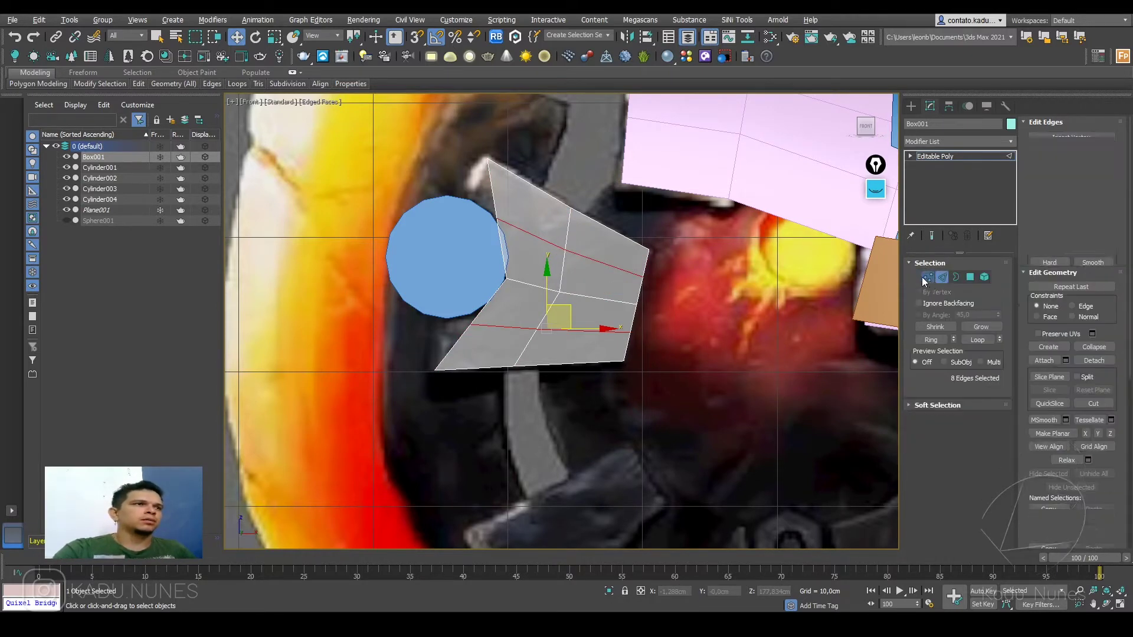
drag(479, 207, 494, 177)
drag(460, 310, 490, 329)
key(ctrl+z)
key(ctrl+z)
key(ctrl+z)
key(ctrl+z)
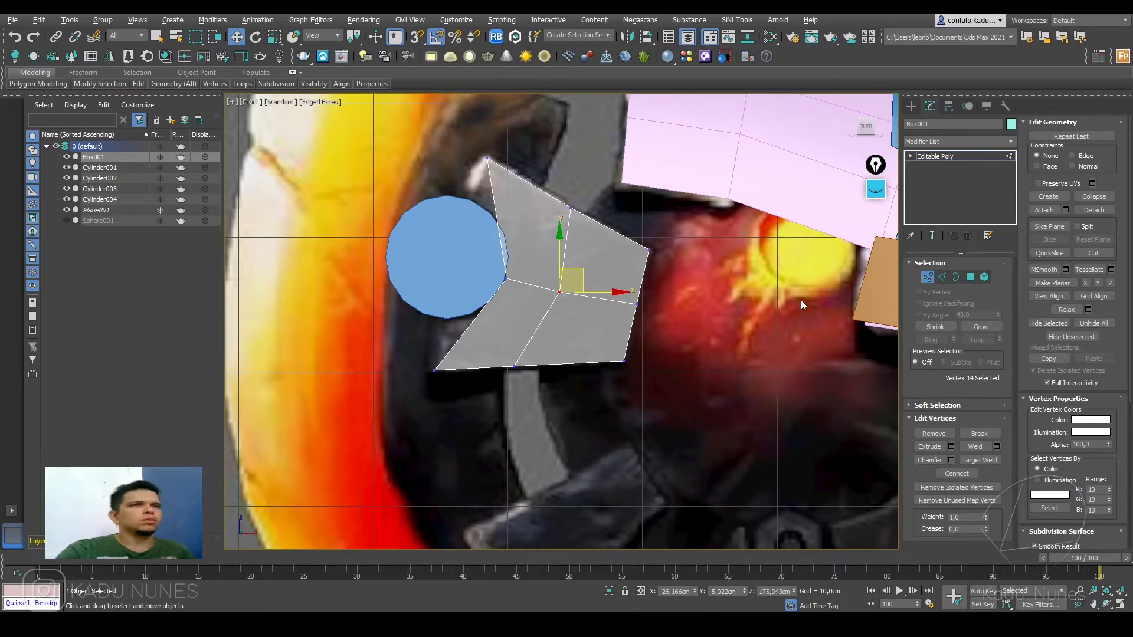
Step: Ring-select from the two central edges and connect them with one new edge loop in each half of the bracket
key(1)
click(941, 278)
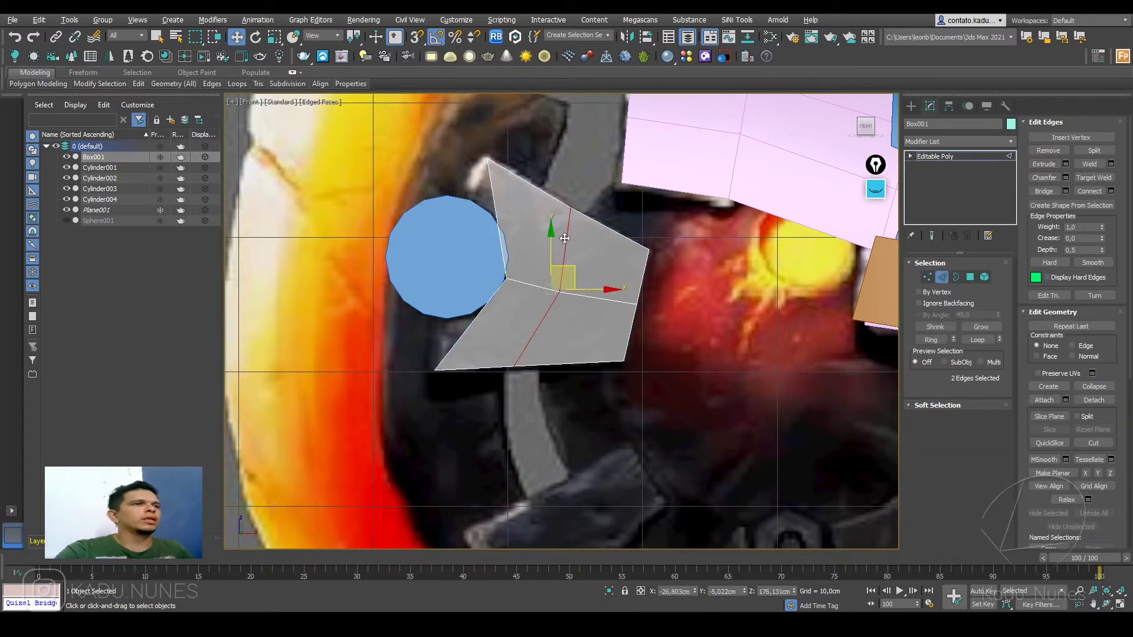
click(930, 340)
click(1089, 191)
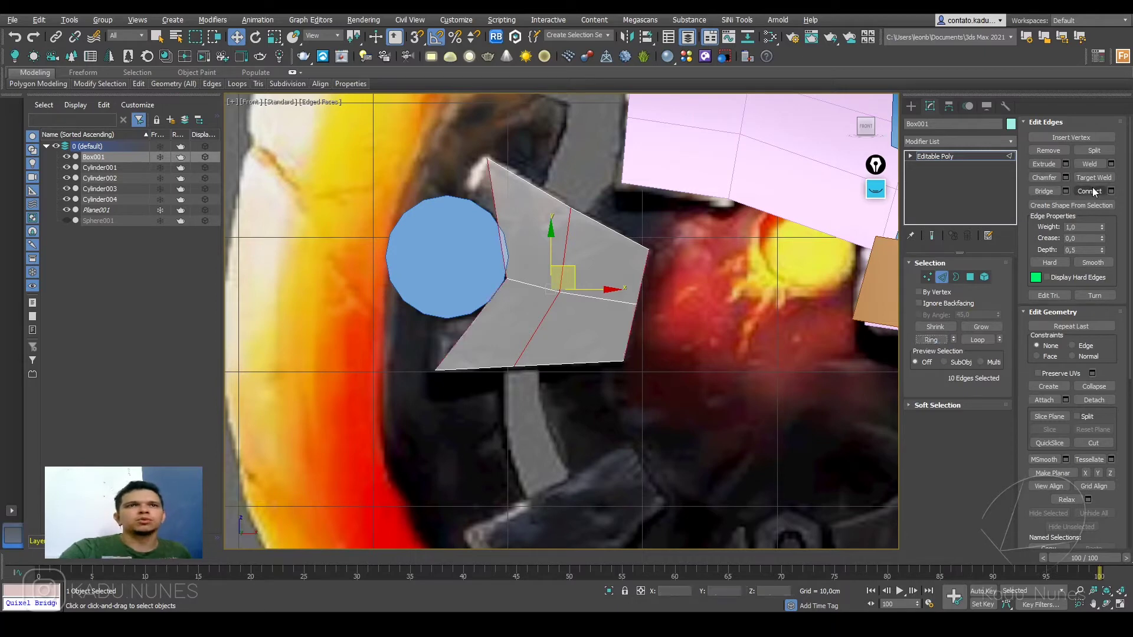
Step: Move the new left-side vertices and the middle-left vertex to follow the bolt cylinder's curve
key(1)
drag(490, 207, 494, 178)
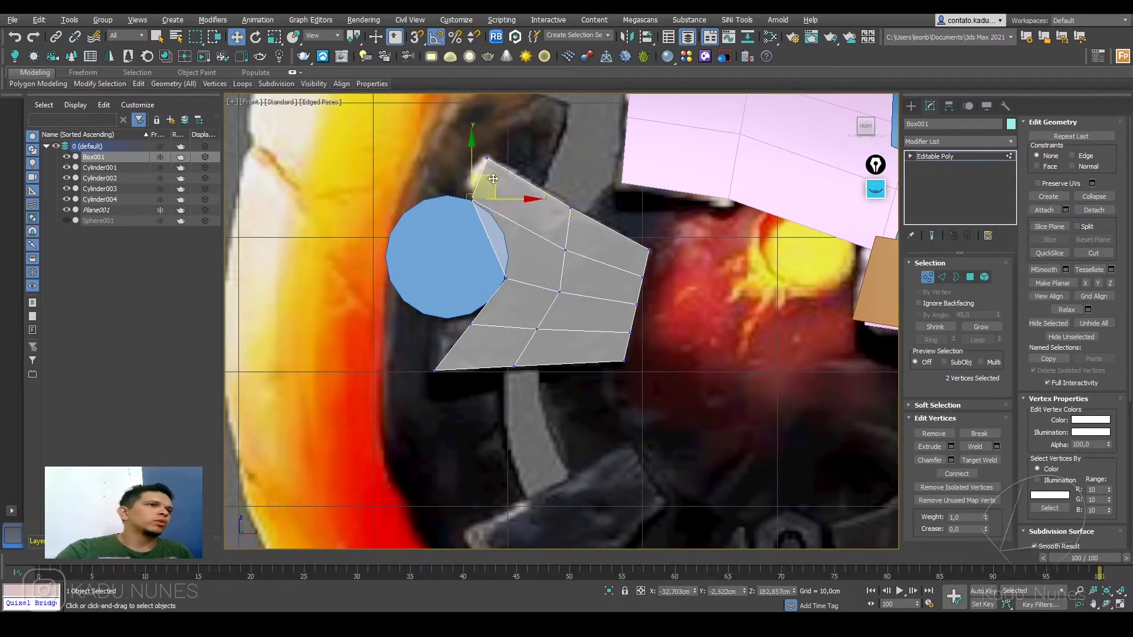
mouse_move(457, 309)
mouse_down()
mouse_move(488, 332)
mouse_move(462, 306)
mouse_up()
drag(493, 268, 524, 294)
mouse_move(527, 255)
mouse_down()
mouse_move(551, 258)
mouse_move(529, 255)
mouse_up()
Step: Move the vertex pair below the bolt cylinder up onto the cylinder's lower edge
key(2)
click(488, 289)
scroll(493, 330, up, 3)
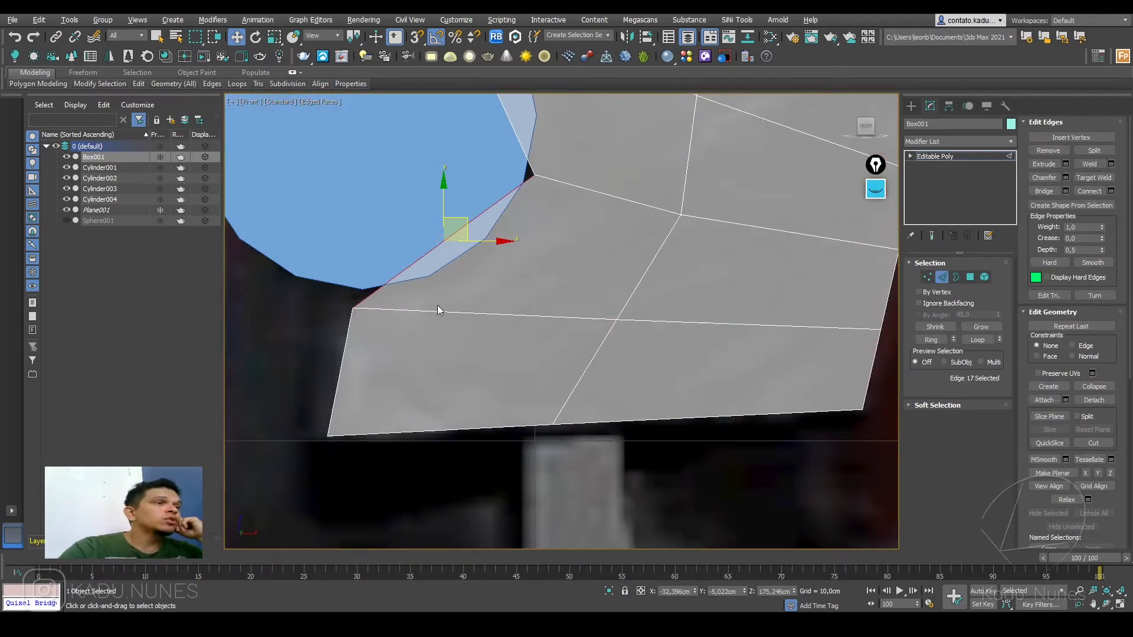
middle_drag(439, 306, 456, 323)
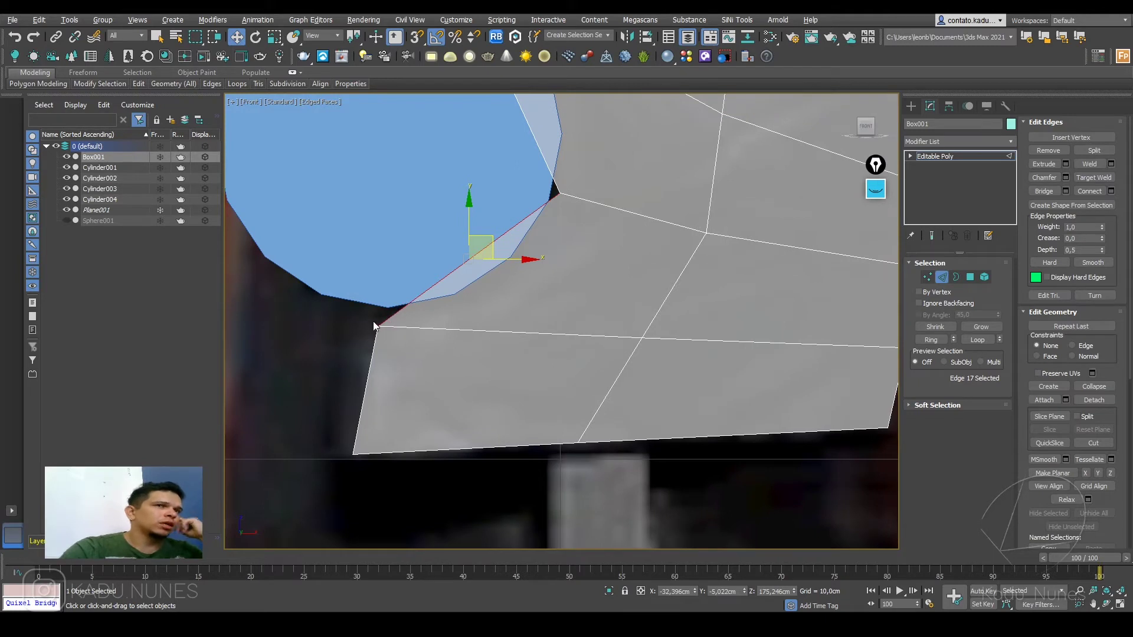
key(1)
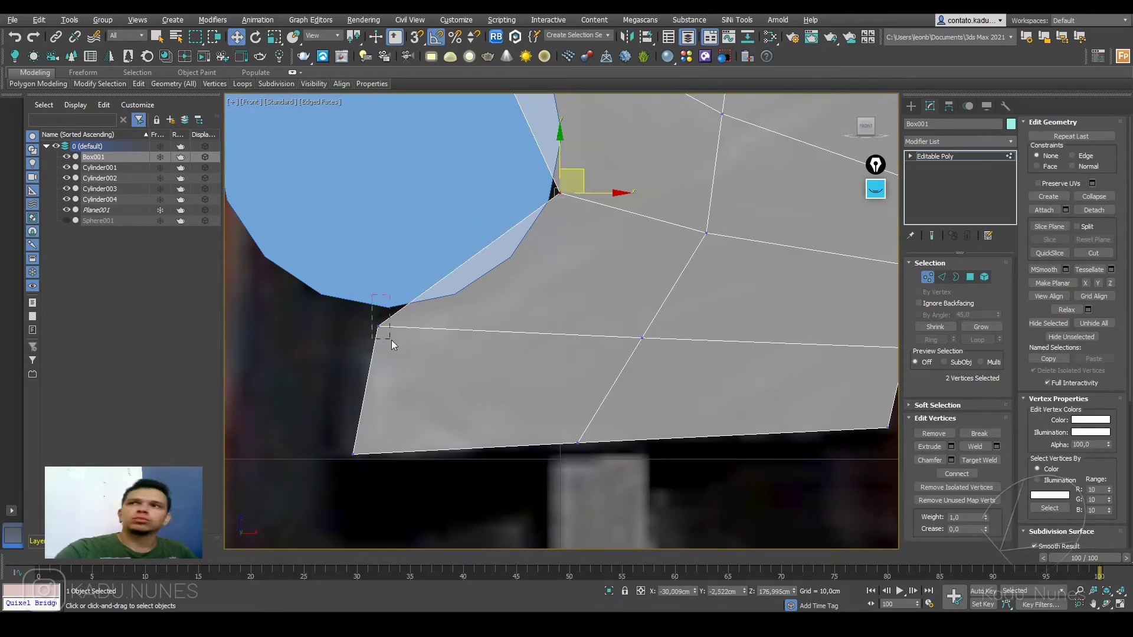
drag(373, 356, 397, 328)
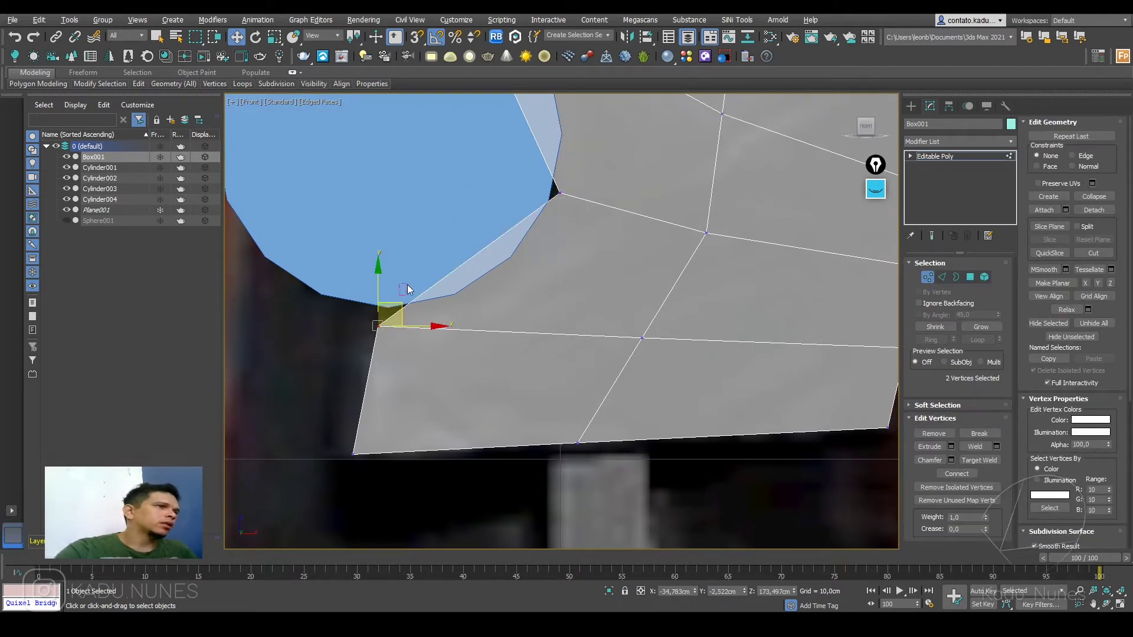
drag(404, 302, 409, 289)
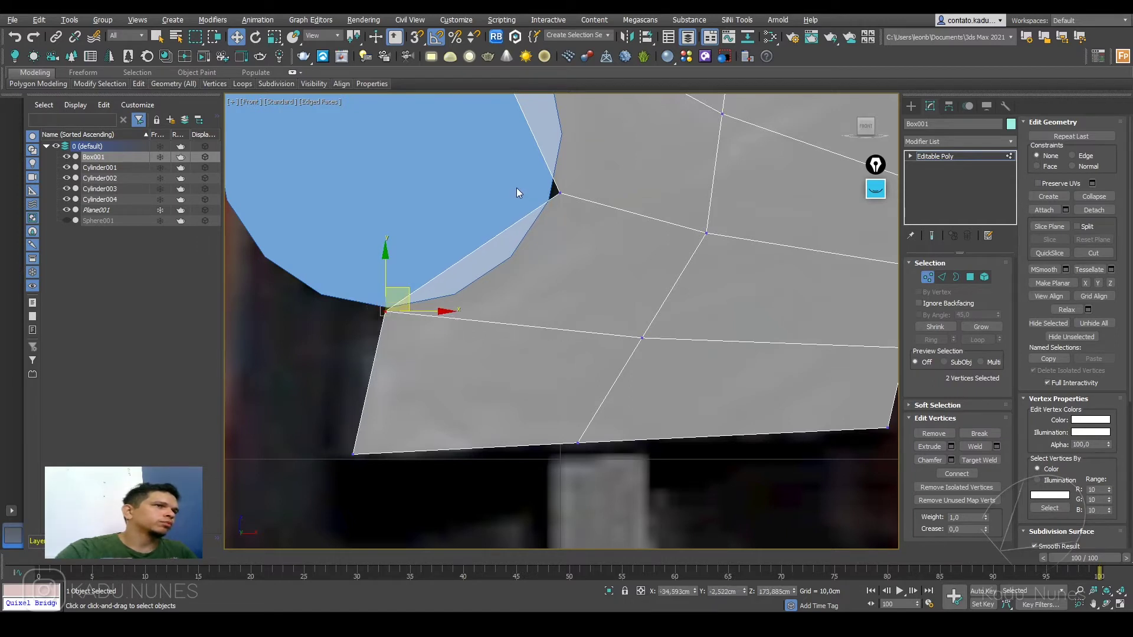
Step: Pull the middle vertex pair beside the bolt cylinder away from its edge, into the bracket
middle_drag(516, 187, 534, 334)
drag(552, 328, 597, 361)
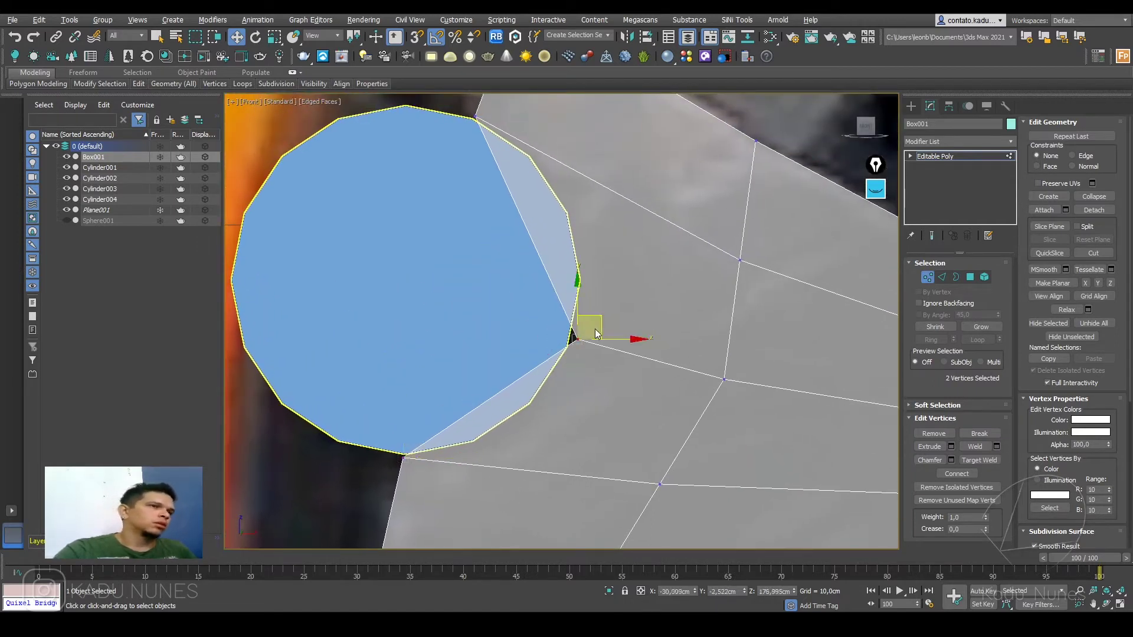
drag(603, 318, 633, 328)
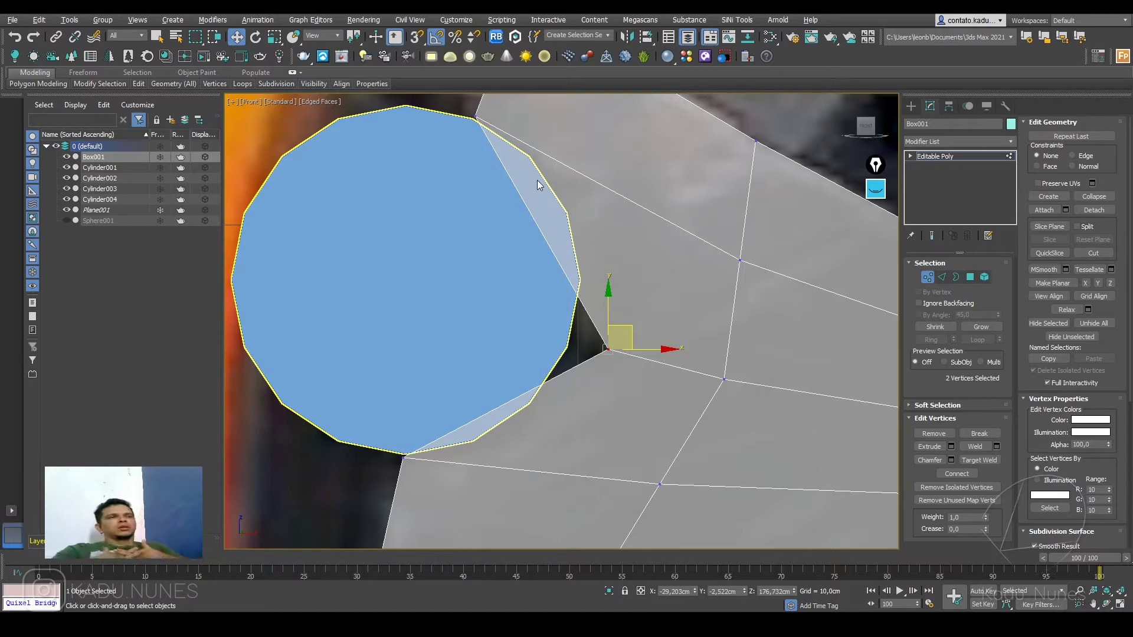
mouse_move(634, 326)
mouse_down()
mouse_move(633, 308)
mouse_move(645, 310)
mouse_up()
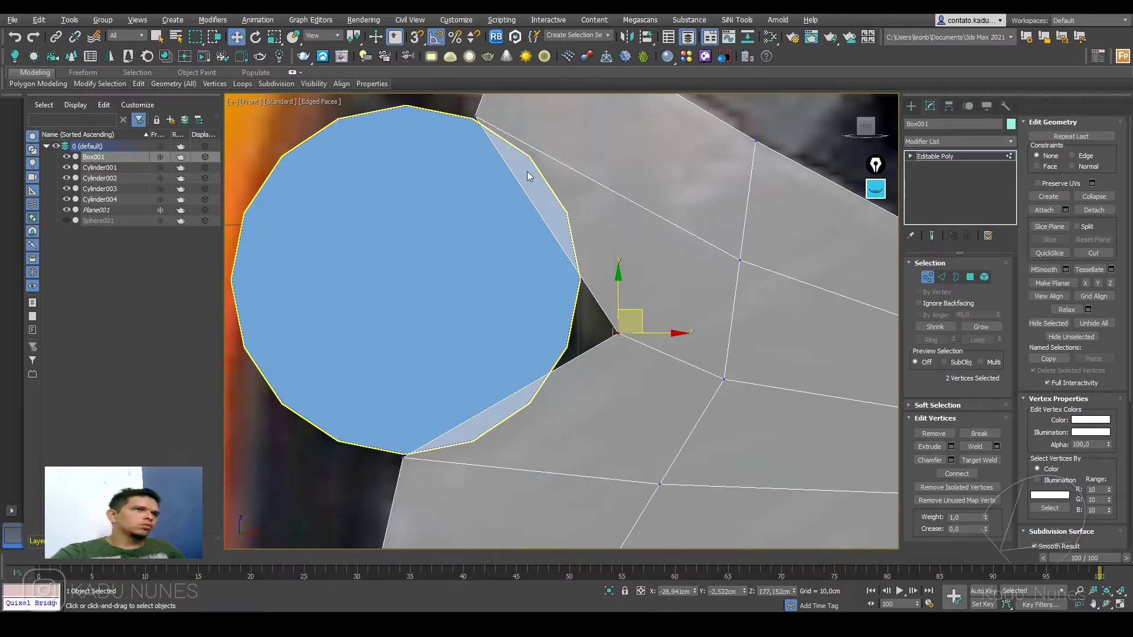
drag(640, 315, 641, 318)
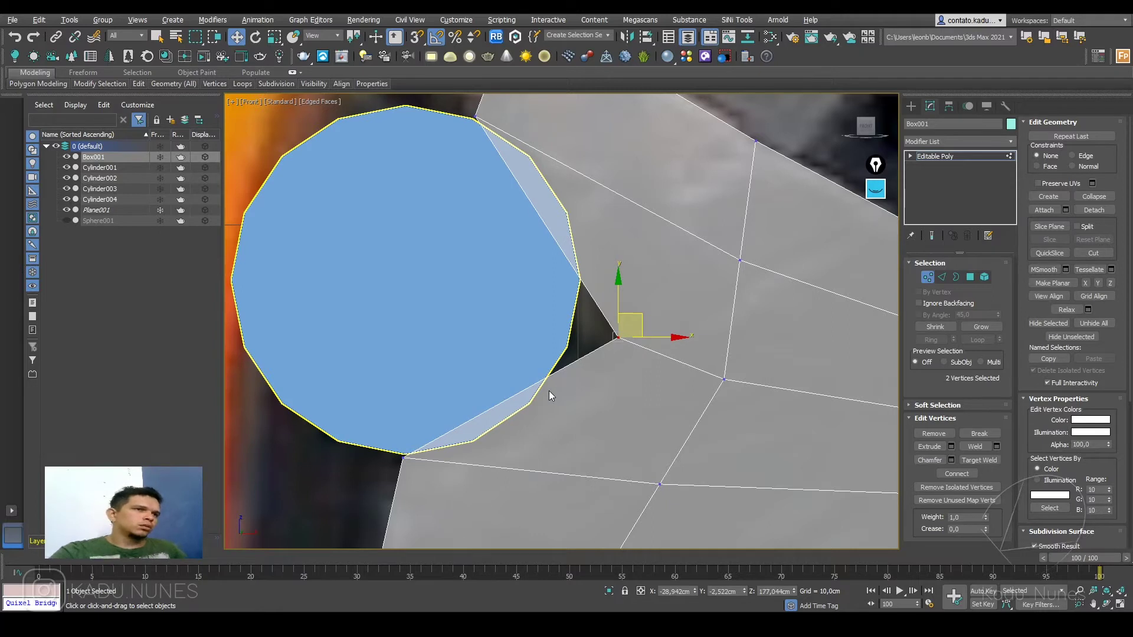
Step: Ring-select from the two bracket edges beside the bolt cylinder and connect the rings with 3 segments
key(2)
click(543, 378)
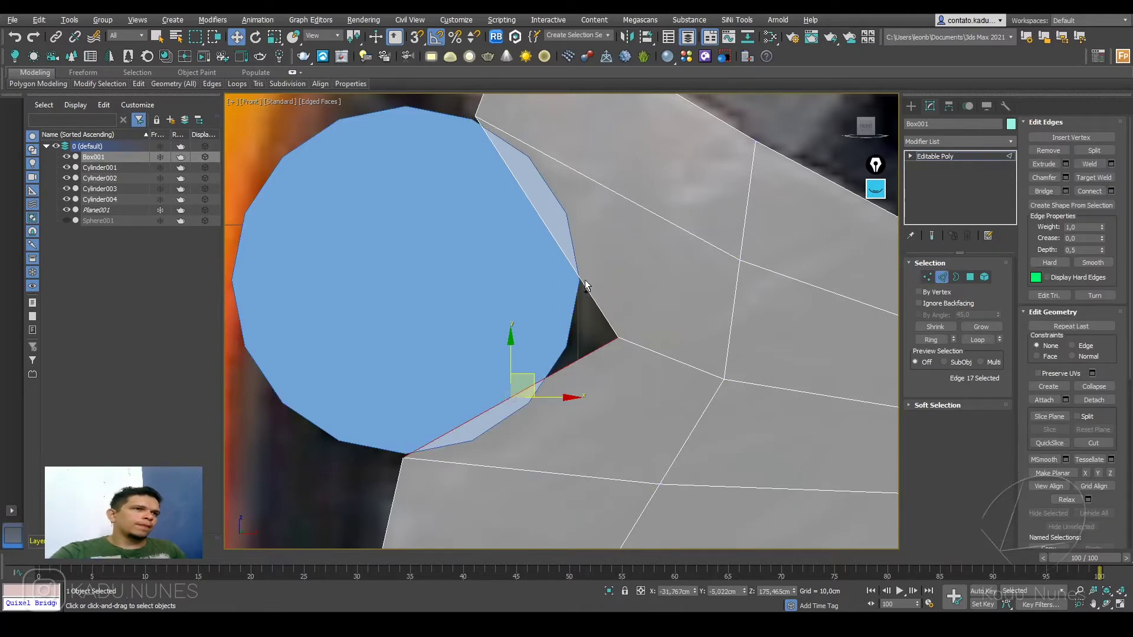
ctrl+click(582, 281)
click(1111, 191)
click(601, 378)
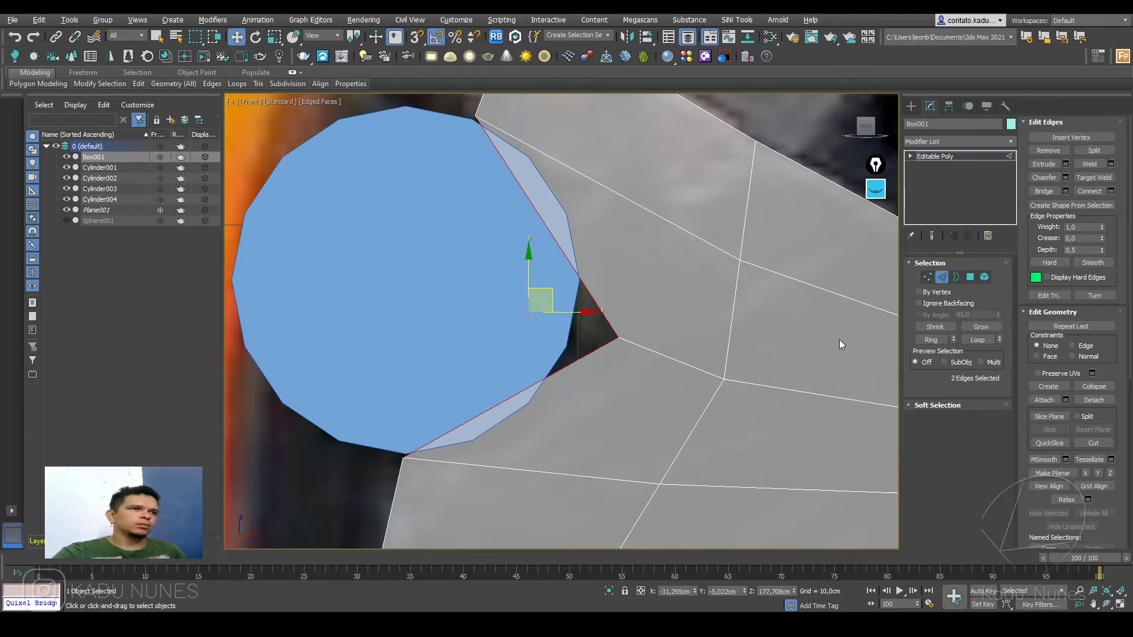
click(933, 340)
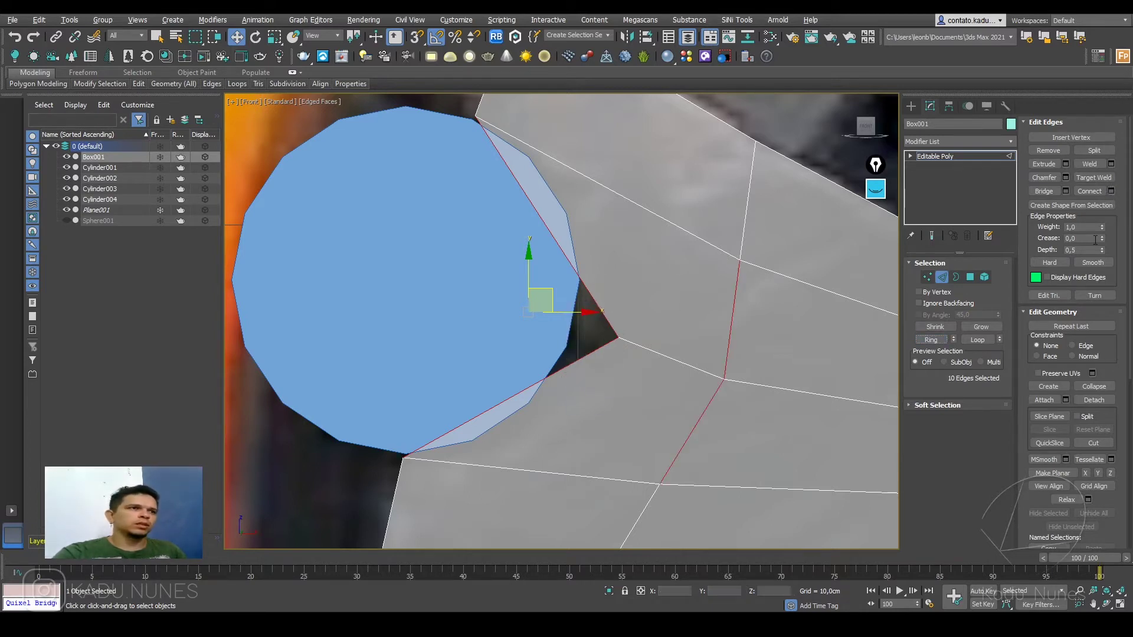
click(1111, 191)
drag(570, 331, 571, 329)
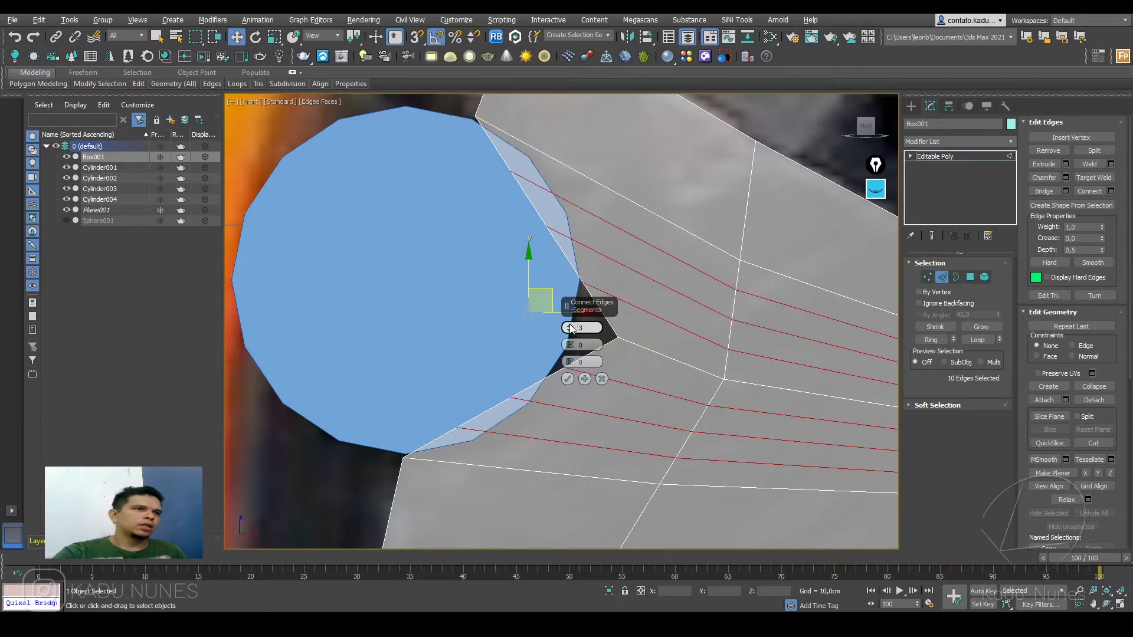
click(568, 379)
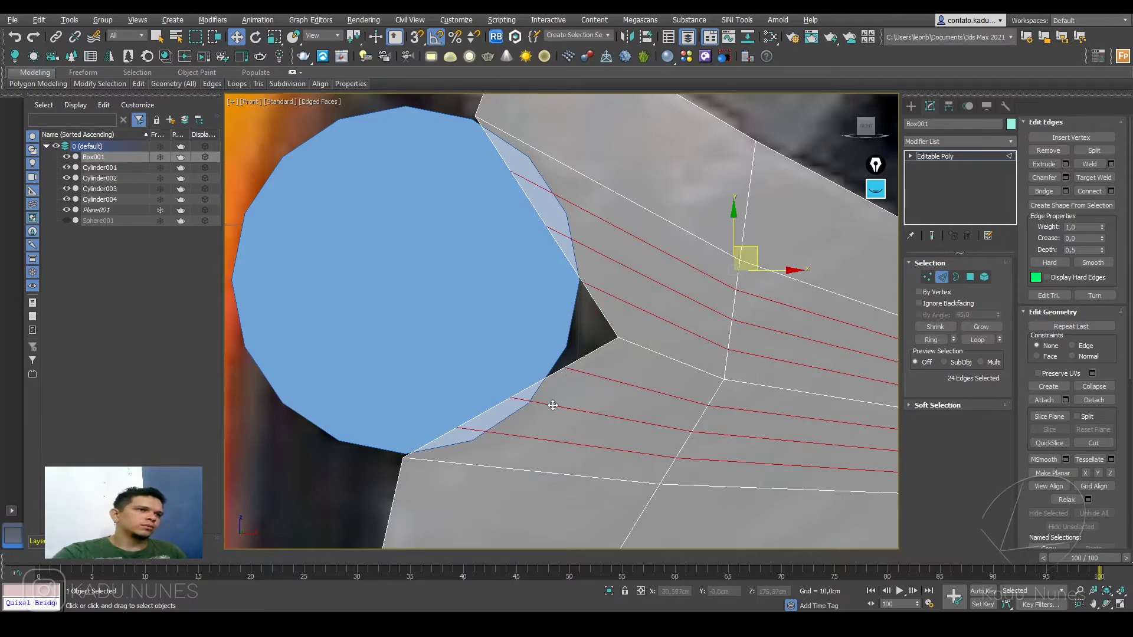
Step: Move the new vertex pairs below the middle onto the lower-right outline of the bolt cylinder
key(1)
drag(450, 419, 471, 435)
scroll(472, 433, up, 2)
scroll(472, 431, up, 2)
drag(453, 396, 495, 434)
click(580, 333)
drag(605, 313, 627, 320)
drag(654, 327, 682, 265)
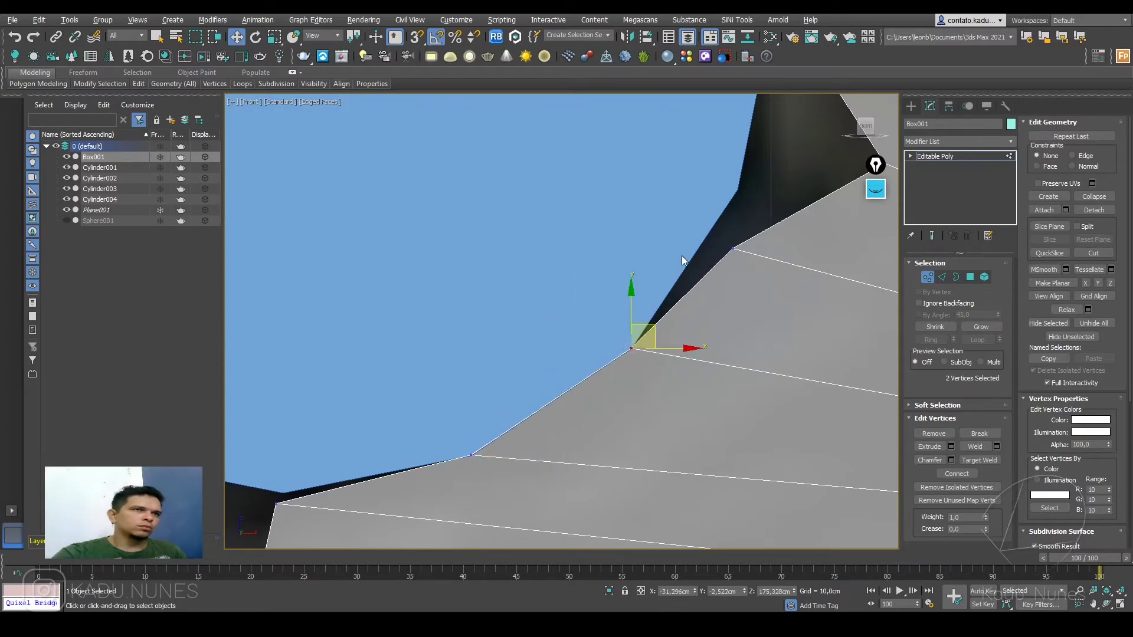
drag(777, 289, 778, 292)
Step: Move the new vertex pairs above the middle and the upper corner pair onto the bolt cylinder's upper-right outline
middle_drag(745, 284, 508, 385)
scroll(508, 371, down, 4)
middle_drag(512, 340, 571, 421)
drag(566, 283, 612, 332)
drag(608, 289, 604, 288)
drag(555, 253, 562, 258)
middle_drag(563, 255, 592, 322)
drag(584, 283, 565, 186)
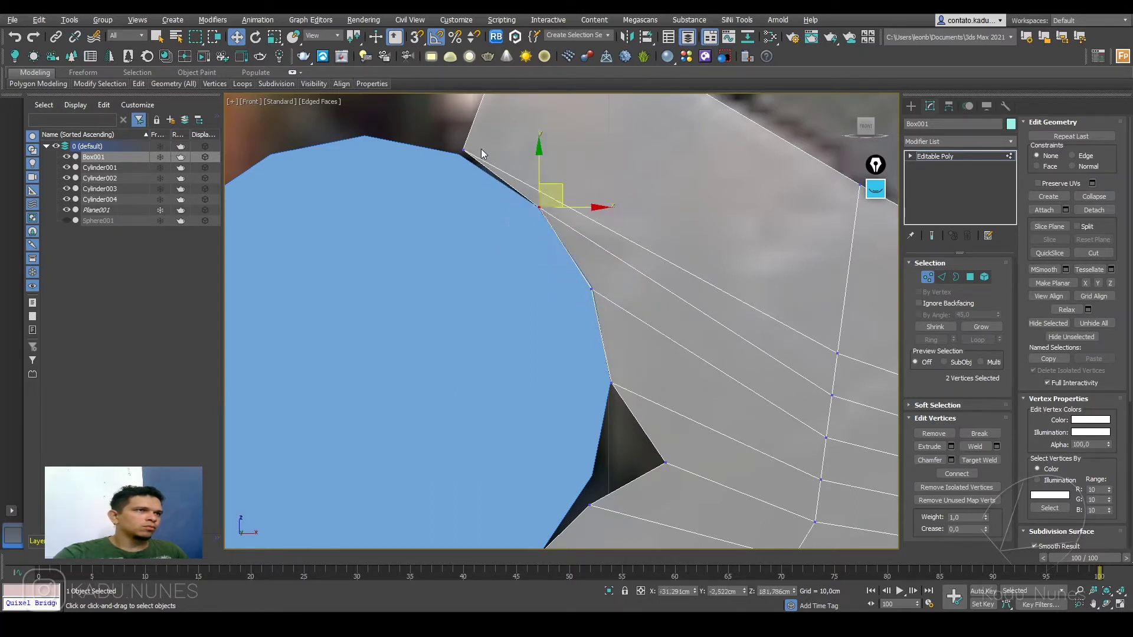
drag(491, 169, 492, 168)
Step: Move the protruding middle vertex pair back onto the bolt cylinder's right edge
middle_drag(552, 433, 524, 304)
drag(592, 403, 606, 283)
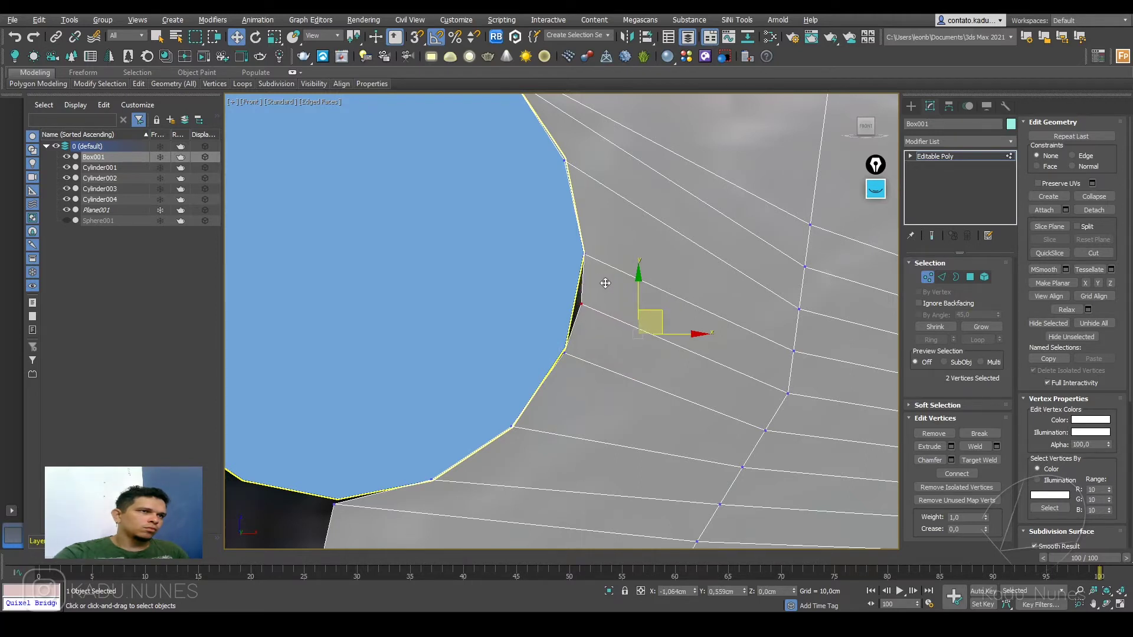
Step: Collapse the lowest and the uppermost pair of loop vertices on the bracket's middle column into one vertex each
scroll(606, 284, down, 6)
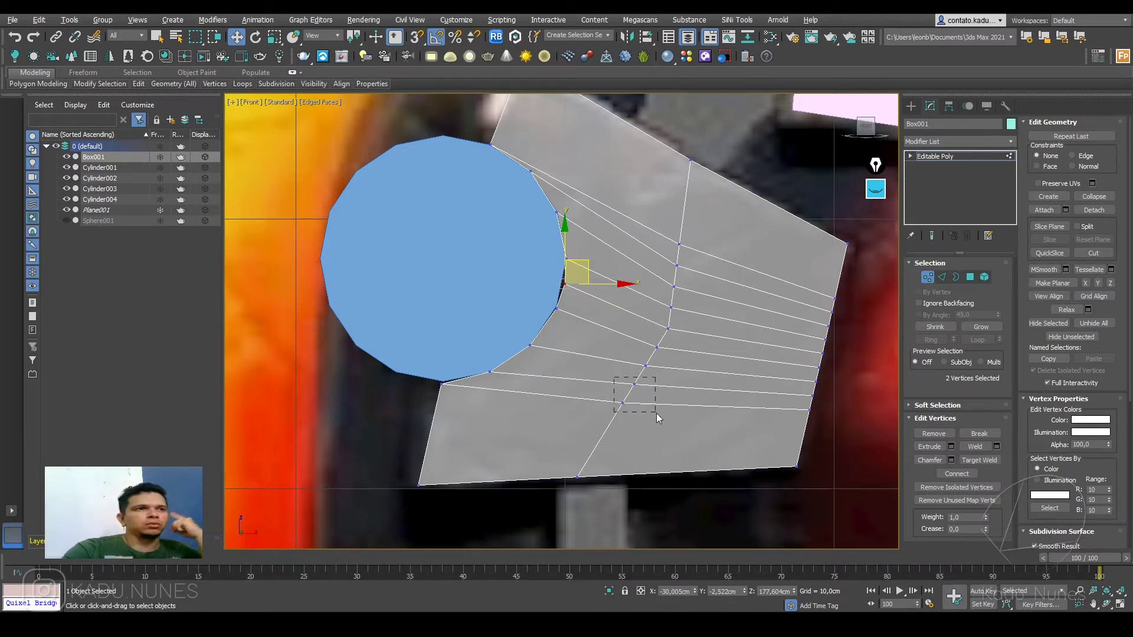
right_click(627, 376)
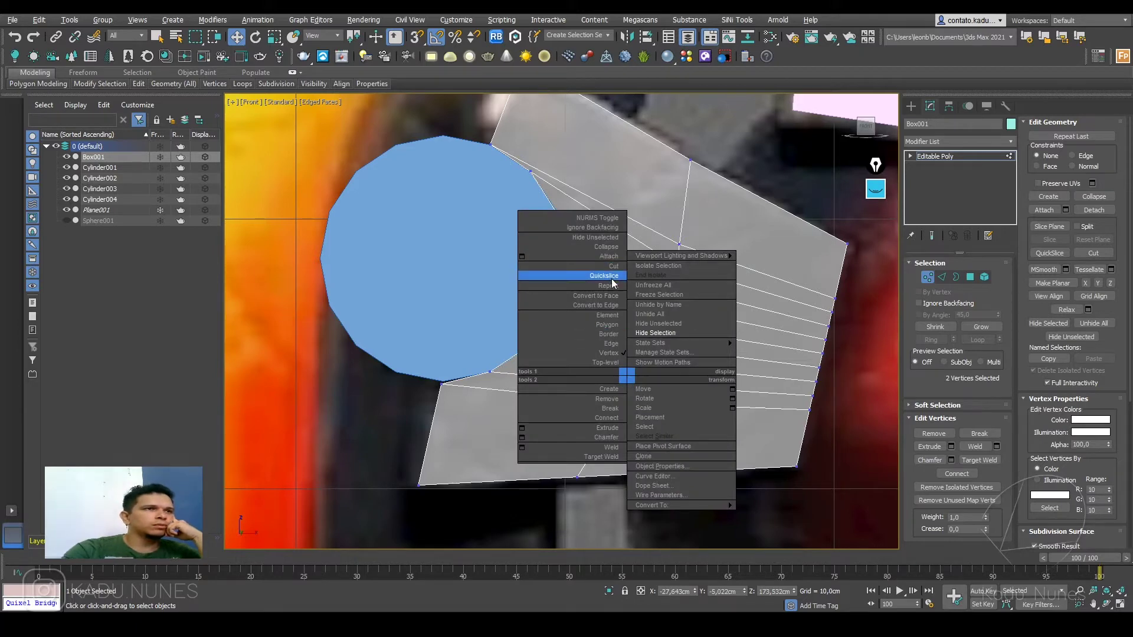
click(608, 247)
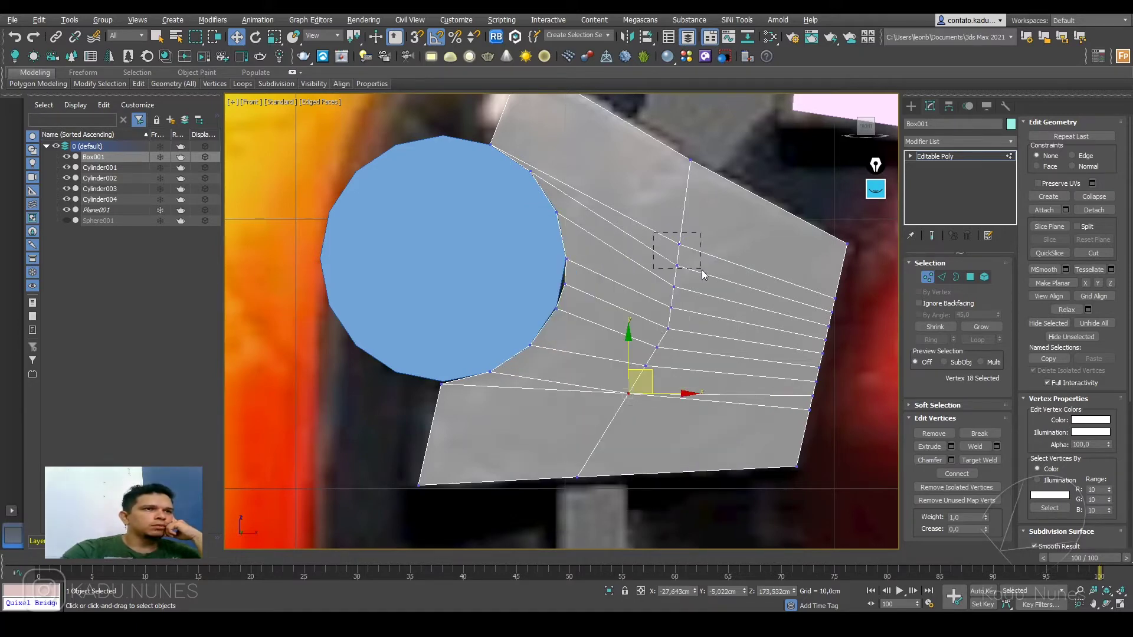
drag(653, 233, 703, 269)
right_click(676, 242)
click(661, 121)
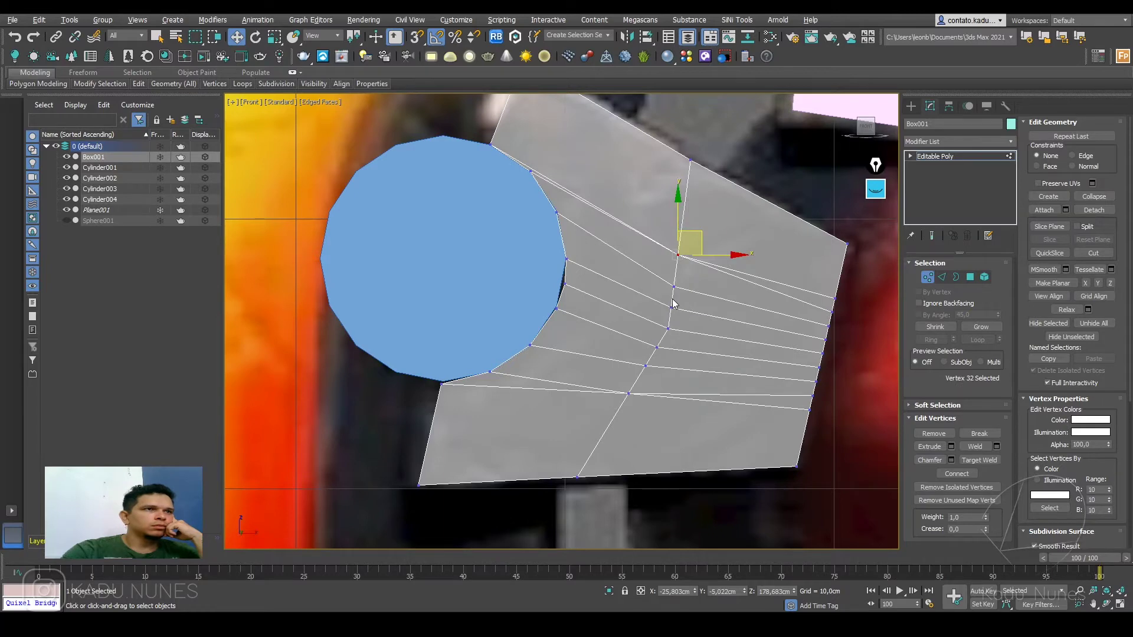
Step: Collapse the vertex pairs just above and below the middle column's centre vertex into one each, and switch to edge editing
scroll(673, 300, up, 2)
drag(663, 274, 688, 322)
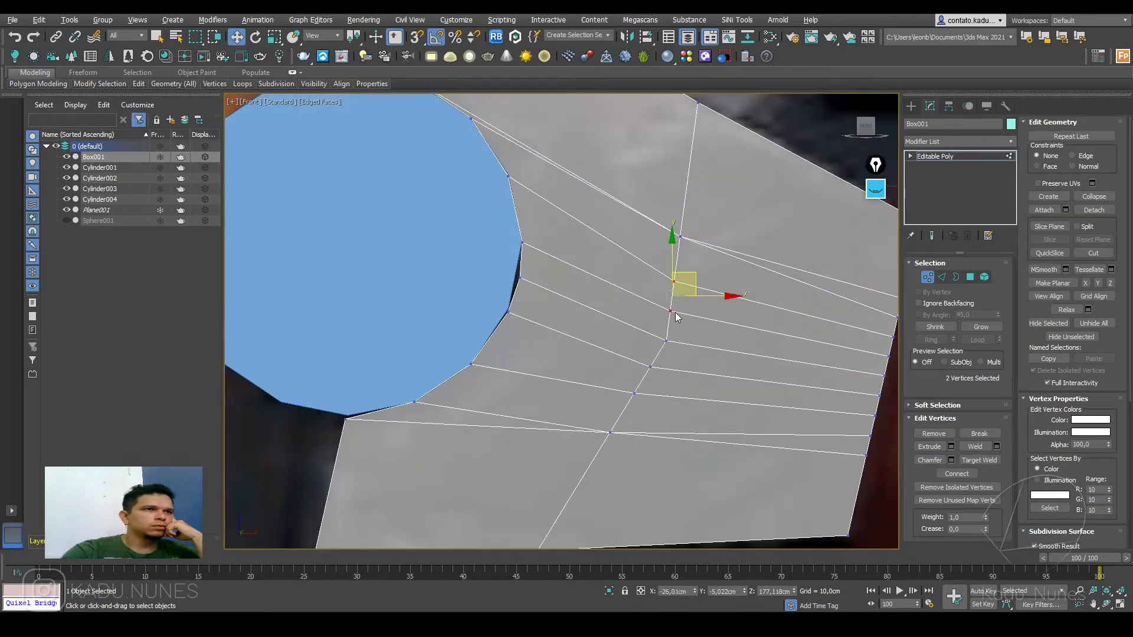
right_click(658, 292)
click(639, 164)
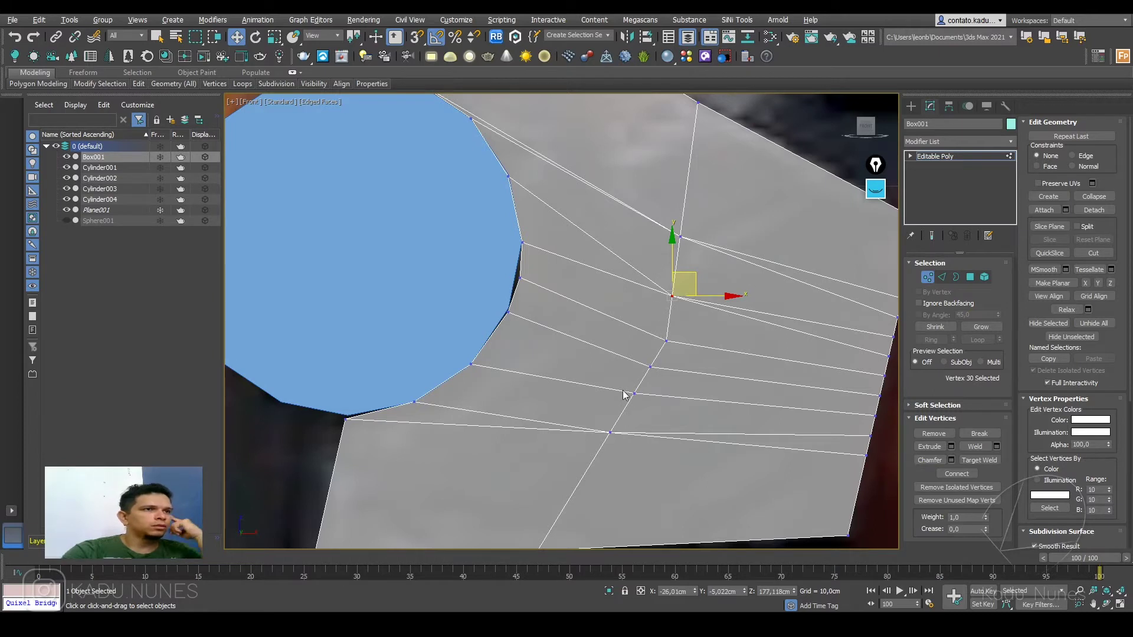
drag(637, 390, 639, 393)
right_click(628, 367)
click(607, 241)
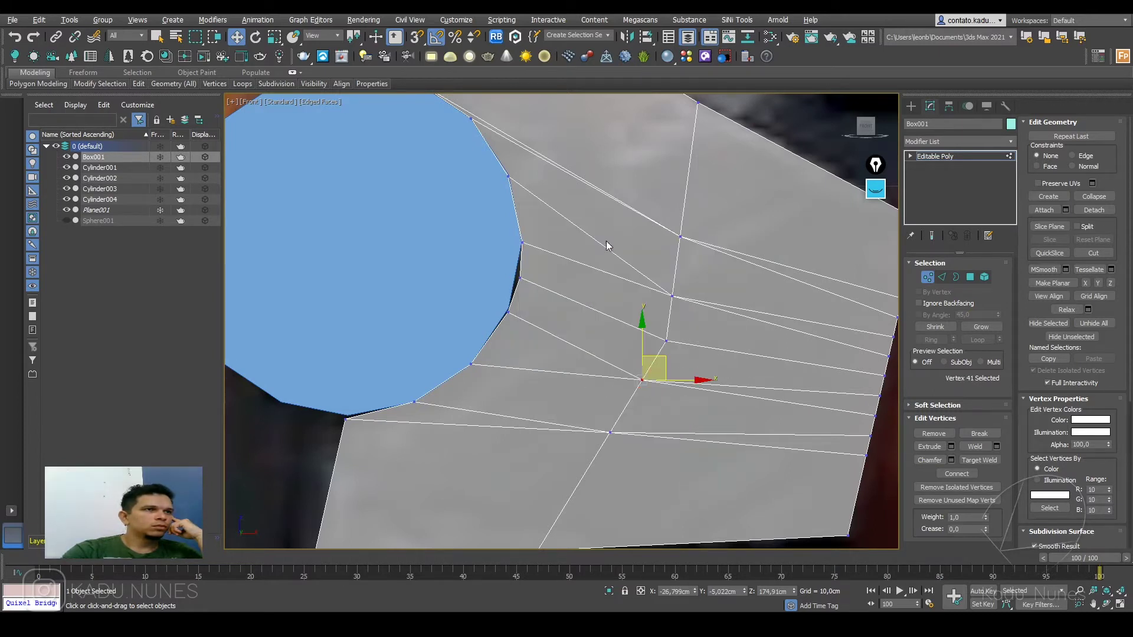
middle_drag(642, 287, 597, 282)
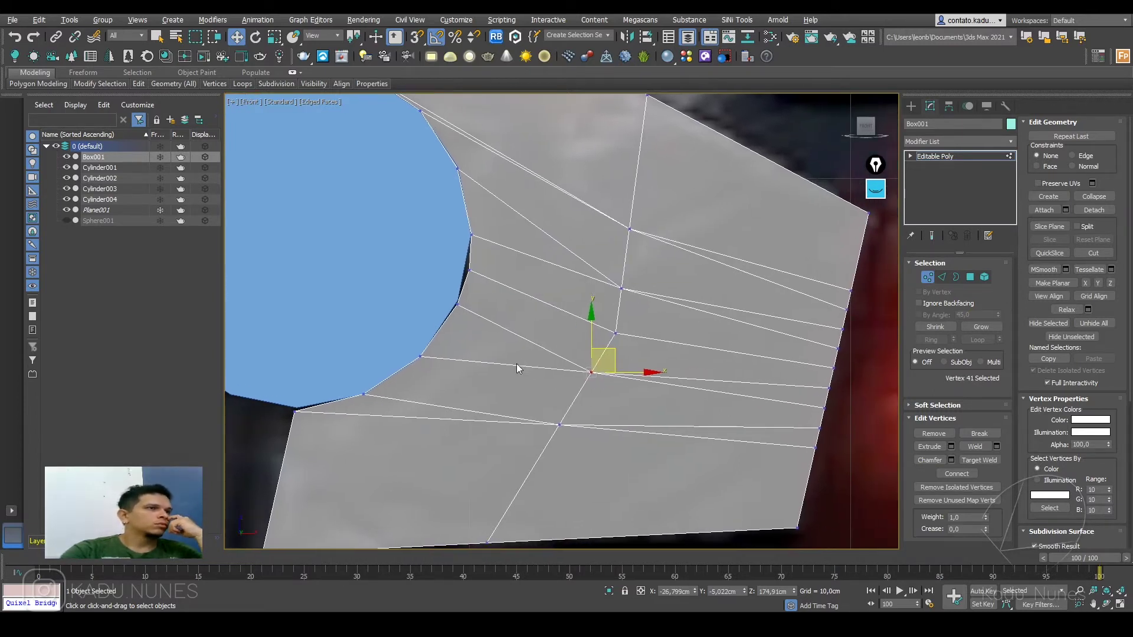
key(2)
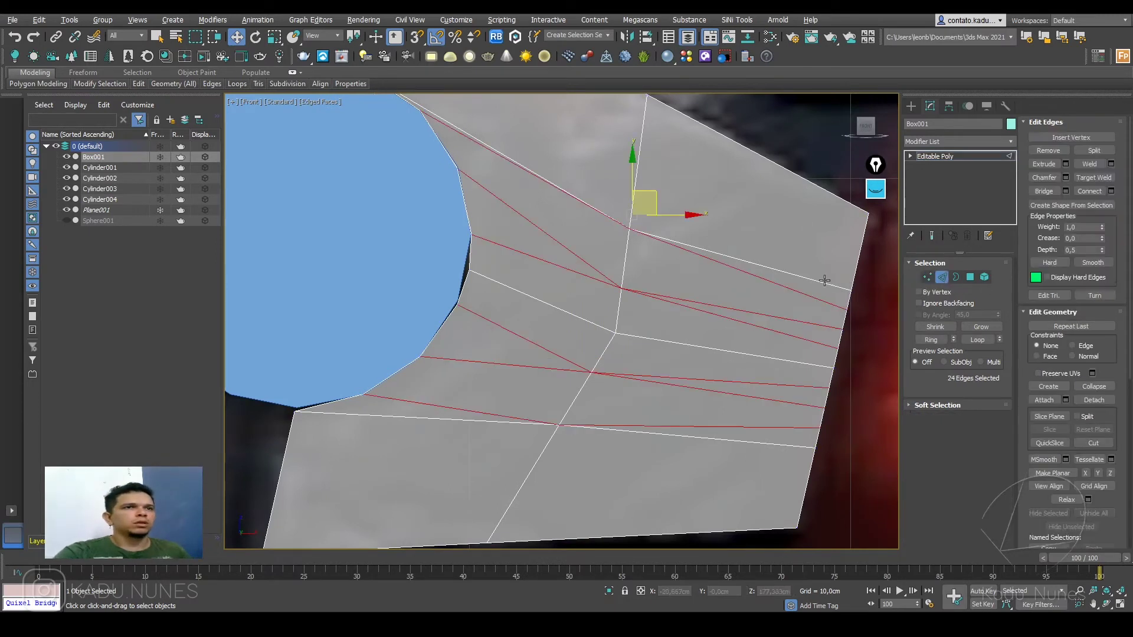
click(825, 282)
ctrl+click(811, 297)
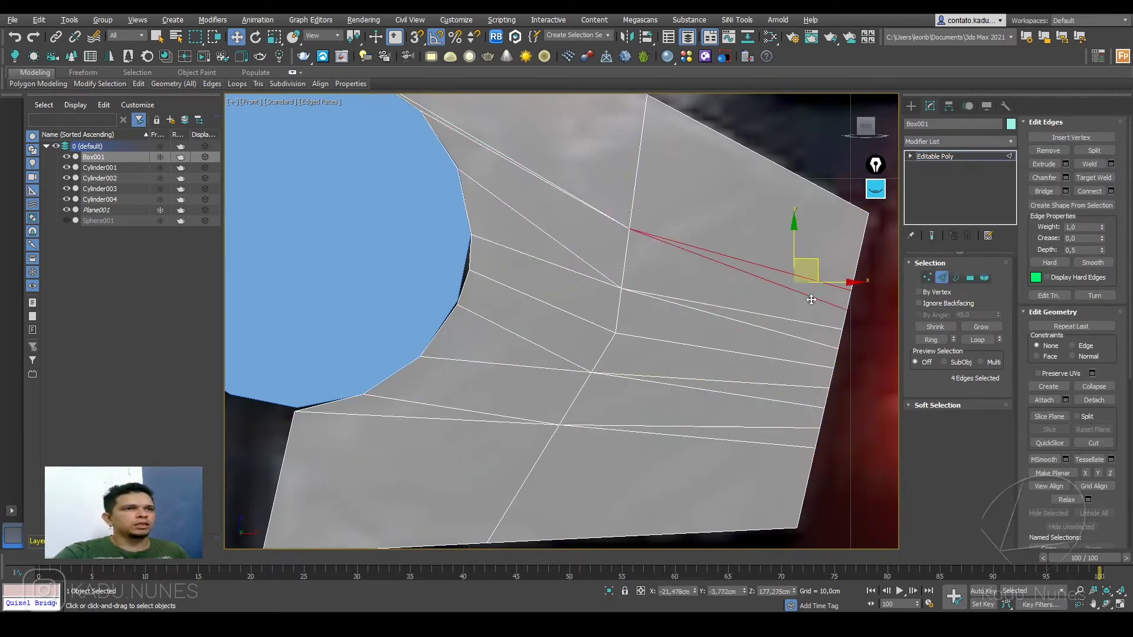
ctrl+click(815, 325)
ctrl+click(813, 348)
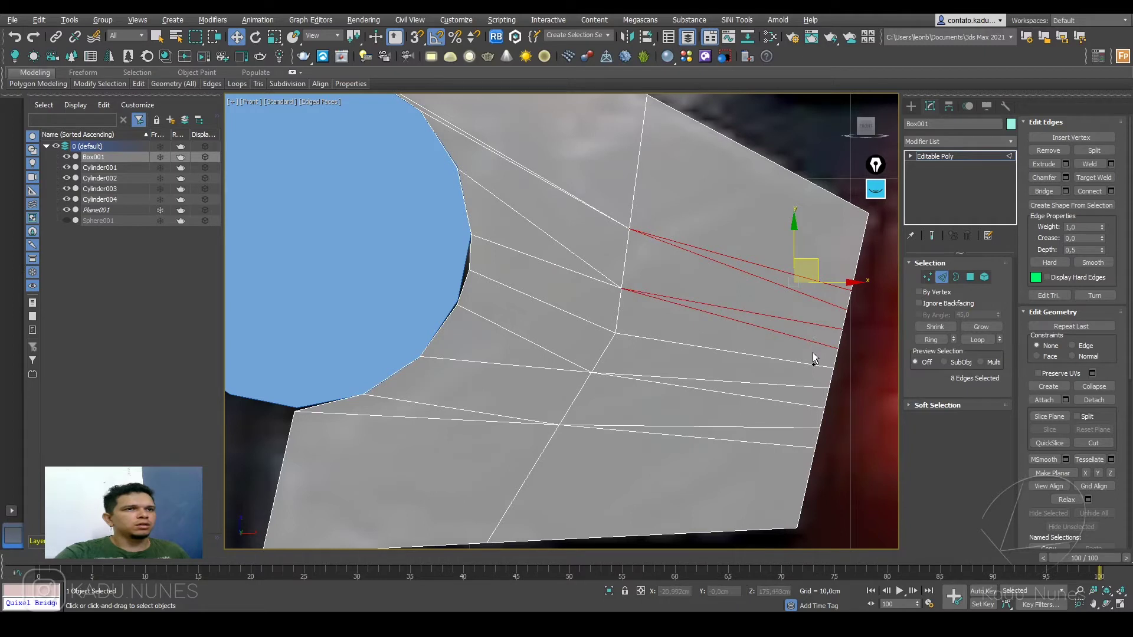
ctrl+click(711, 348)
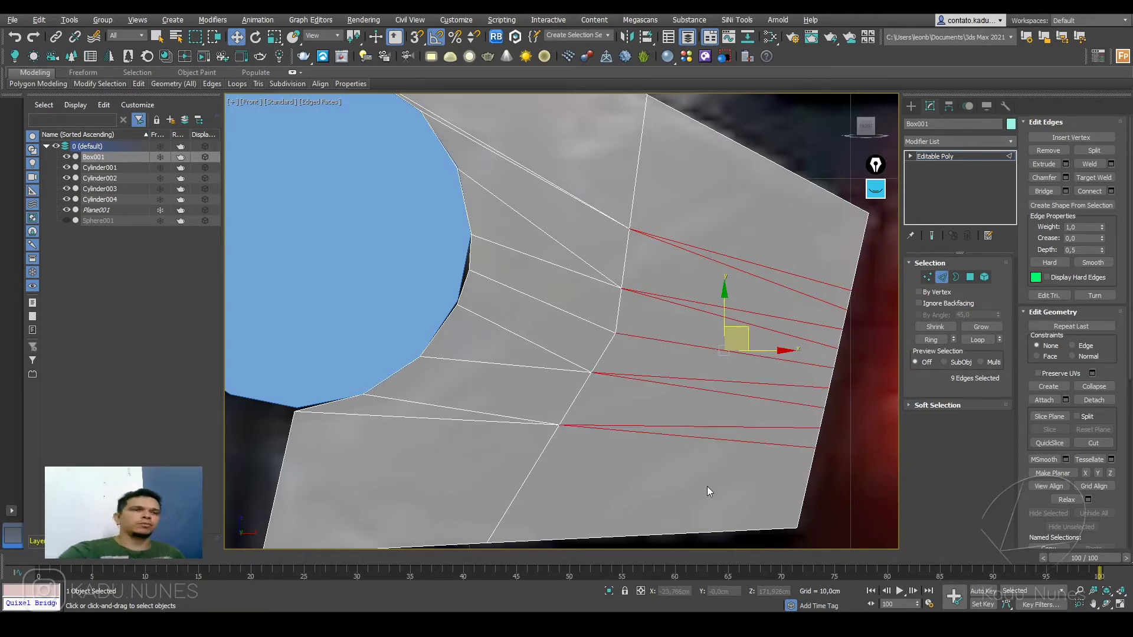
click(706, 486)
Step: Remove the lower edge of each of the four converging edge pairs on the right half of the bracket's front face
click(721, 437)
ctrl+click(741, 395)
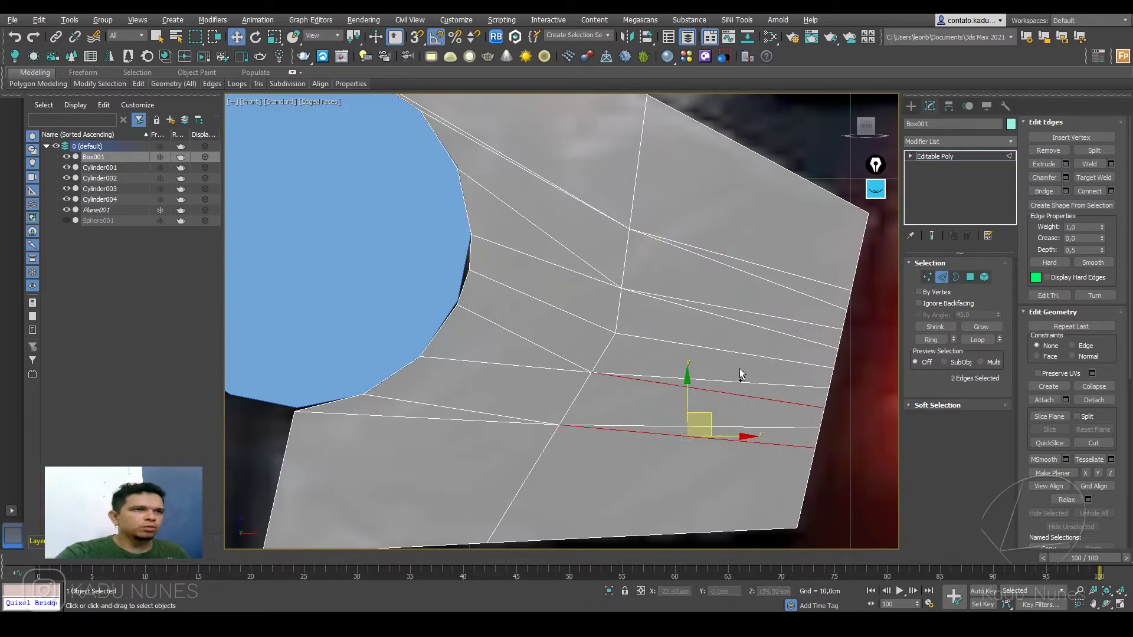
ctrl+click(754, 326)
ctrl+click(773, 283)
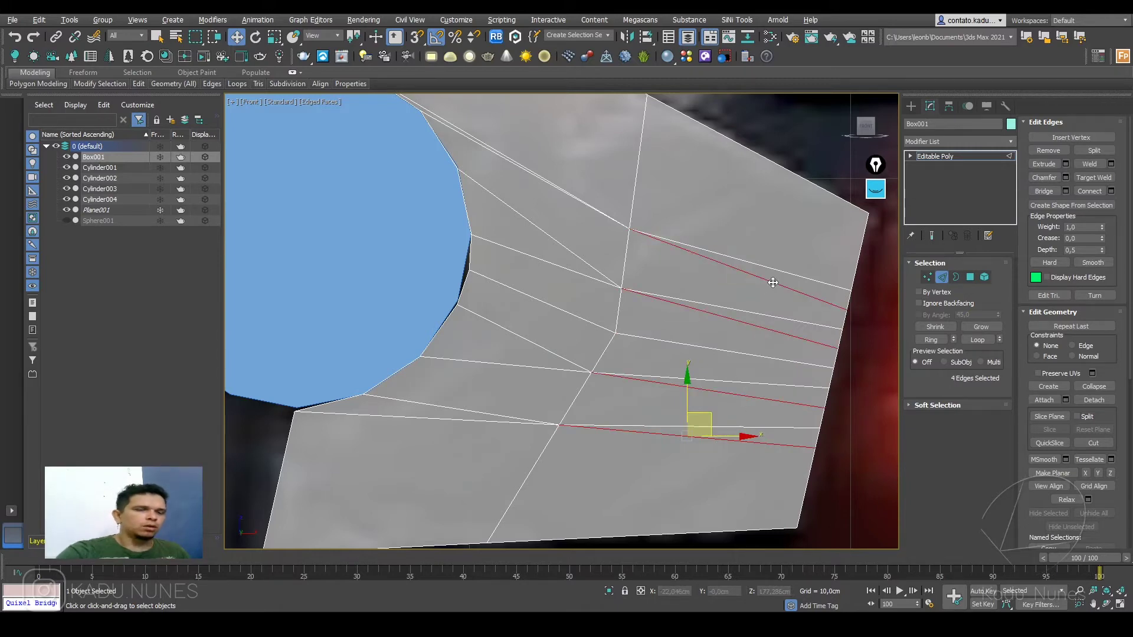
key(ctrl+d)
Step: Remove the four leftover edges across the bracket's right side face that no longer continue onto the front face
alt+middle_drag(777, 294, 734, 326)
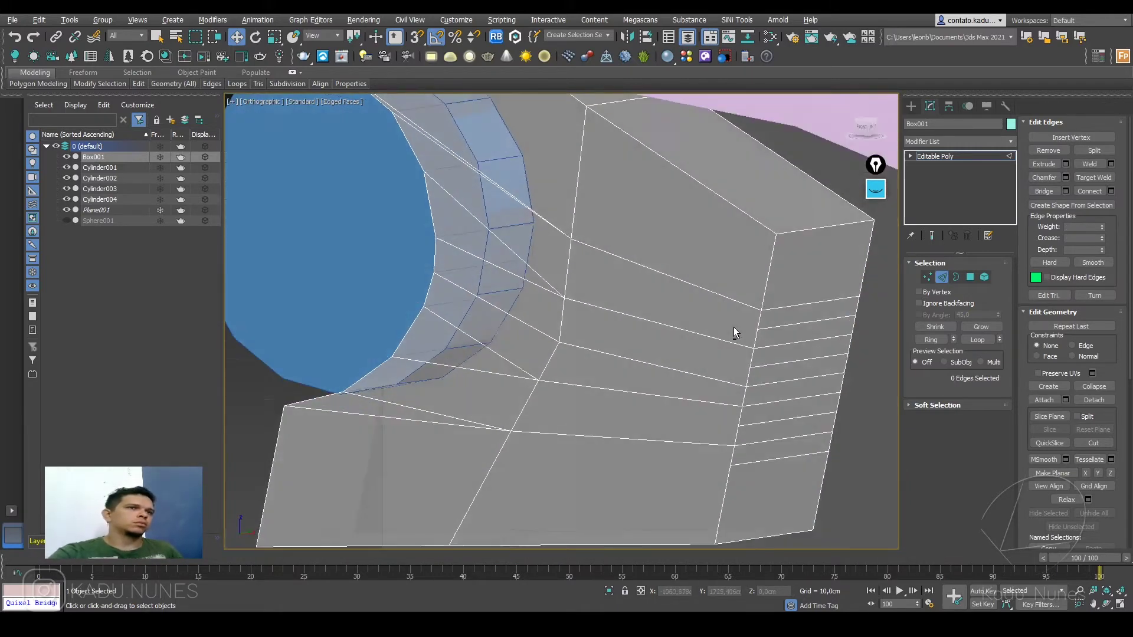
click(781, 338)
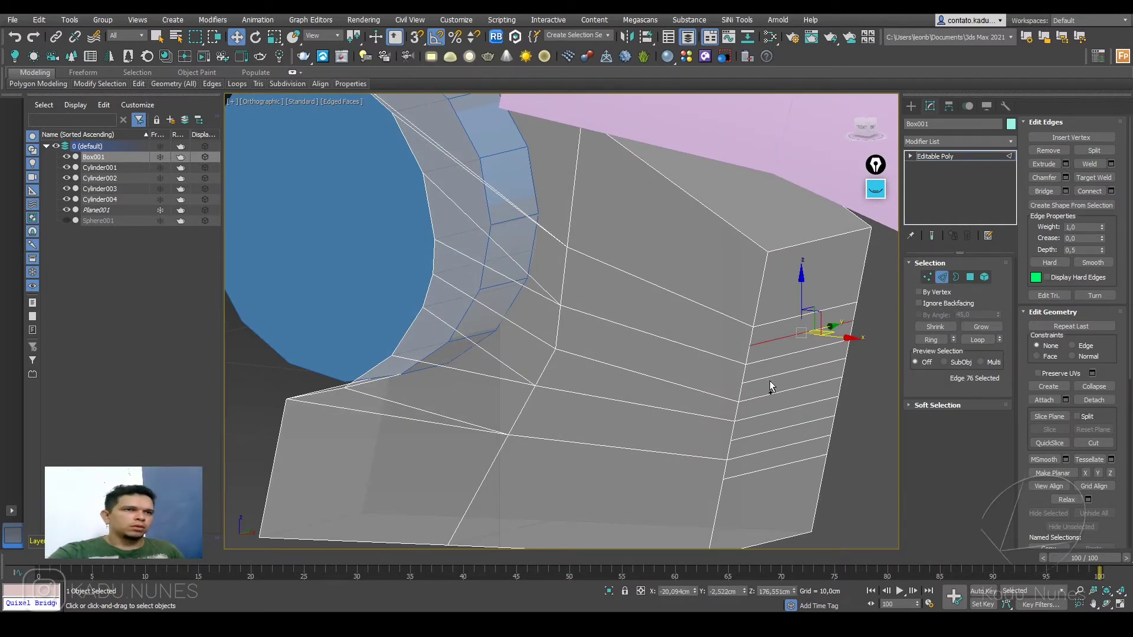
ctrl+click(764, 378)
ctrl+click(757, 415)
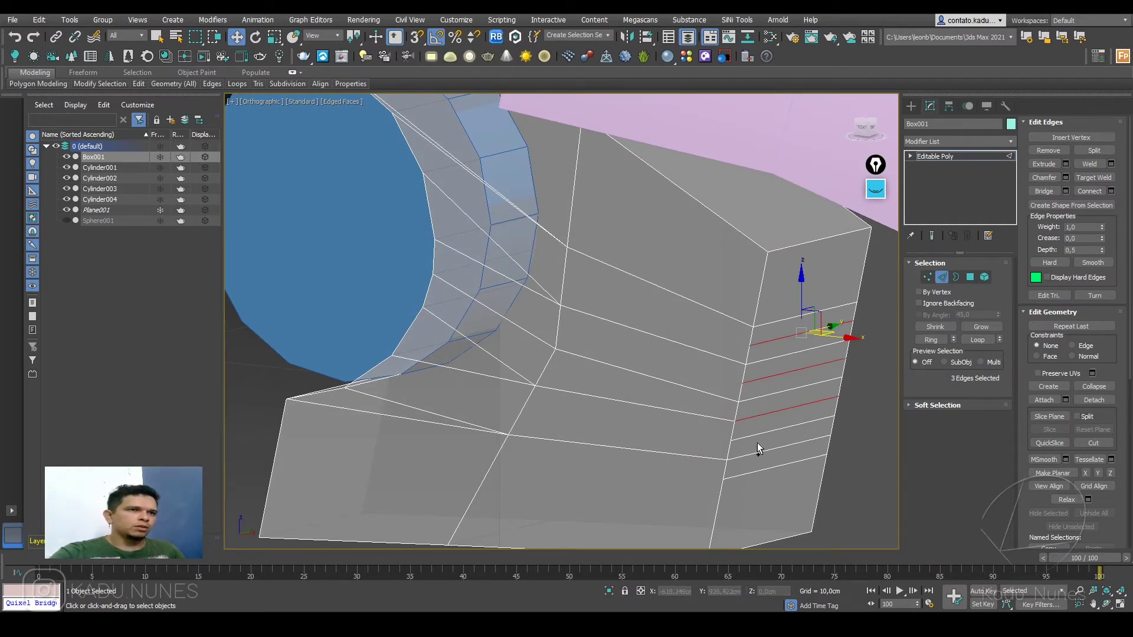
alt+click(752, 416)
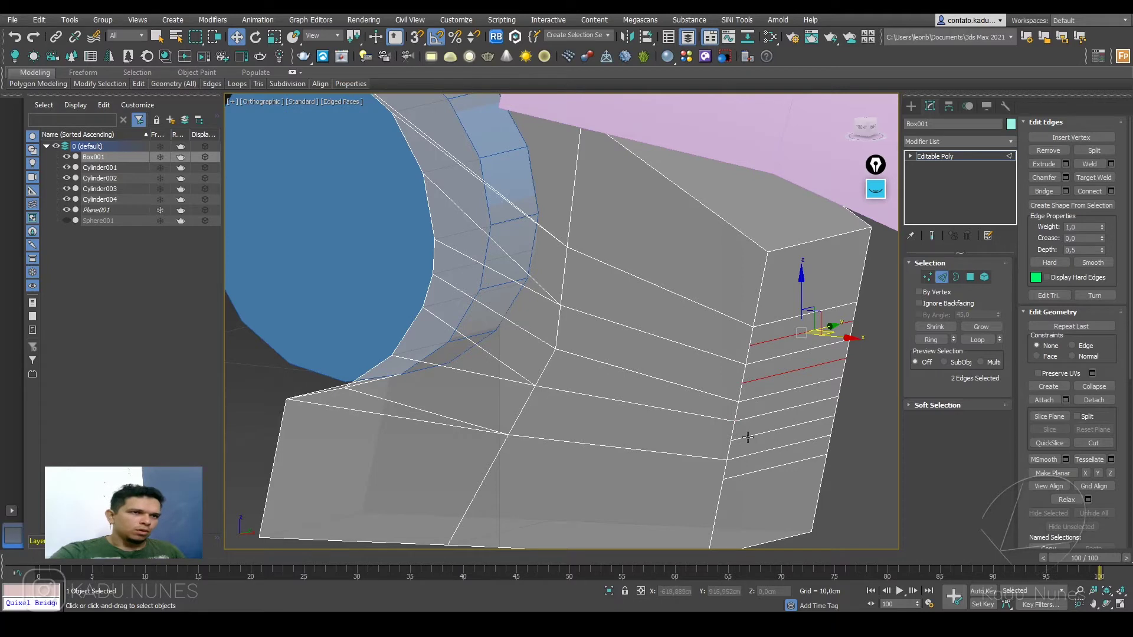
key(BackSpace)
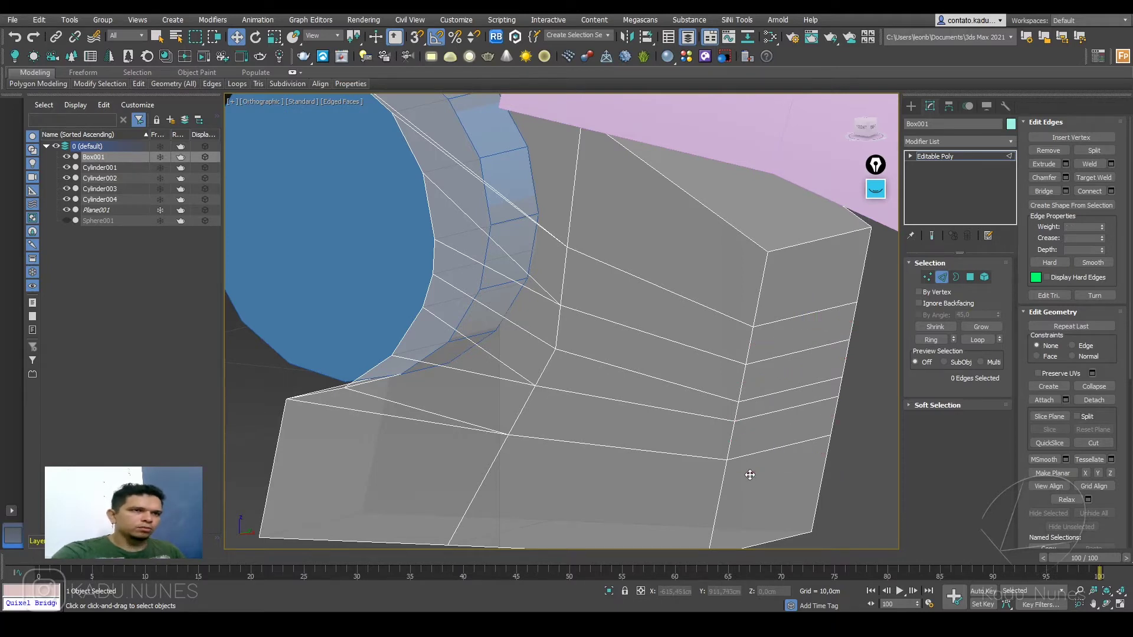
Step: Collapse the five vertices along the bracket's front right edge into one, and the matching five on its rear right edge into another
middle_drag(766, 471, 726, 458)
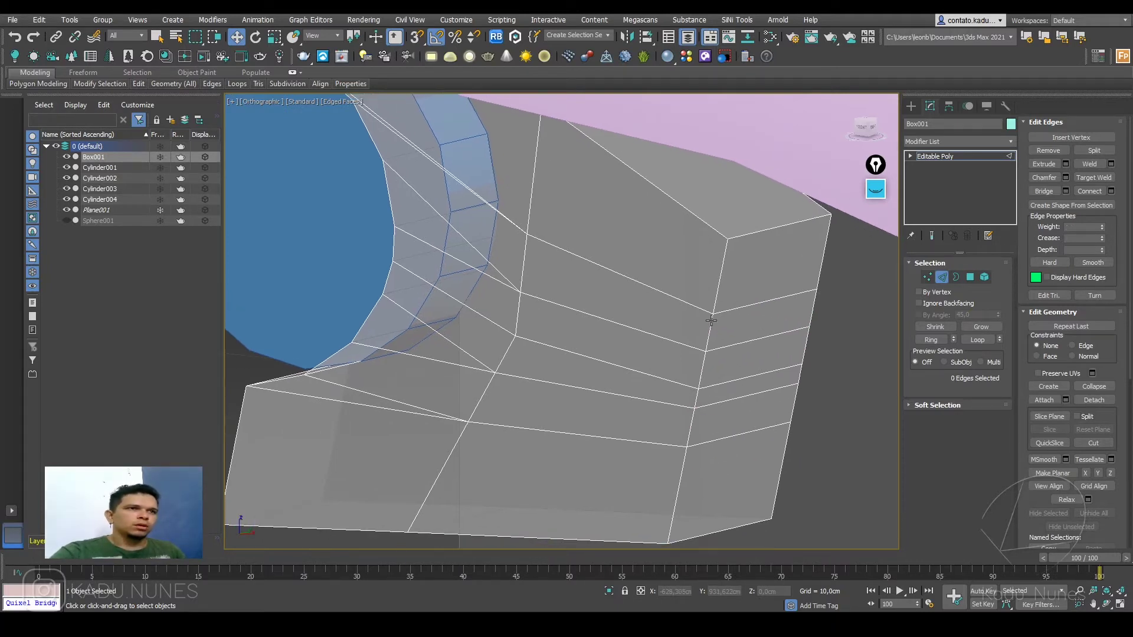
key(1)
drag(723, 506, 725, 503)
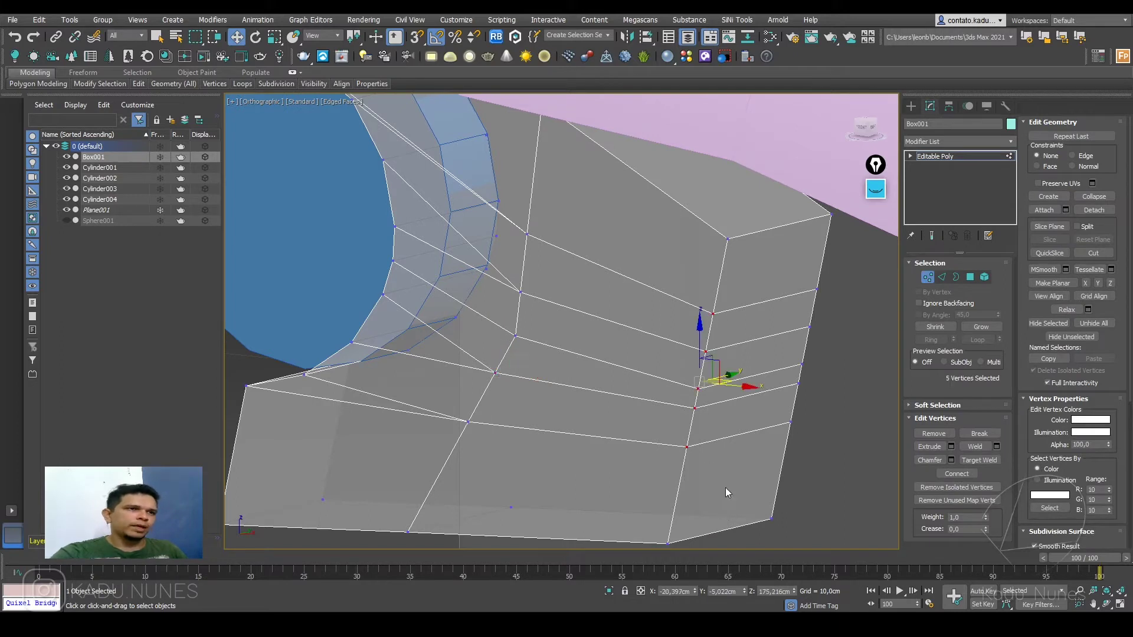
right_click(708, 390)
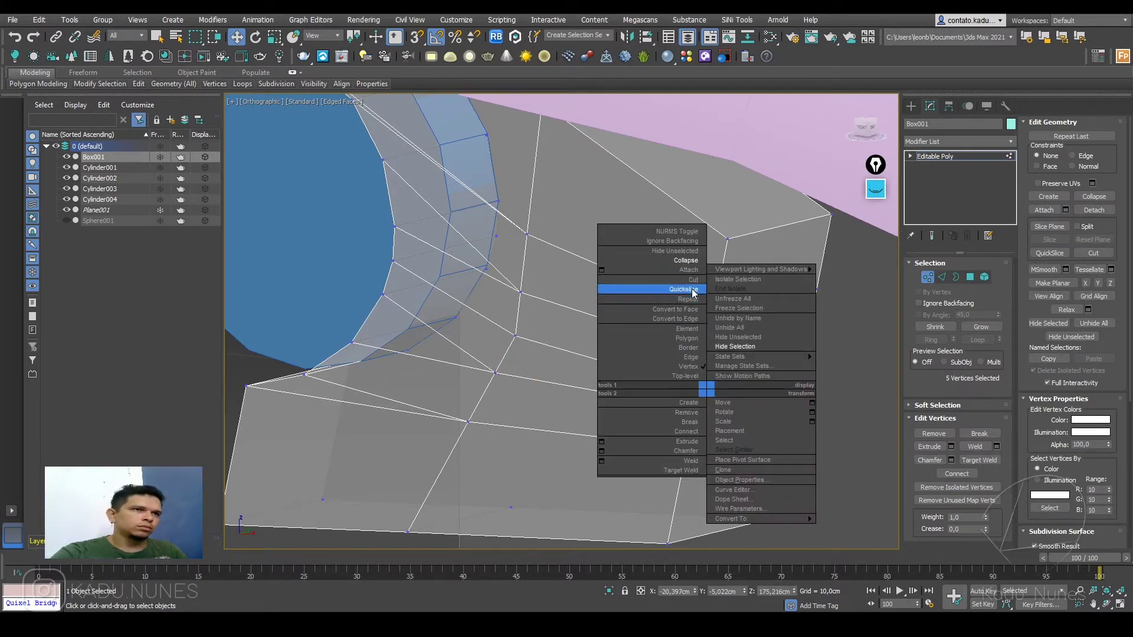
click(691, 260)
drag(835, 494, 836, 484)
right_click(836, 484)
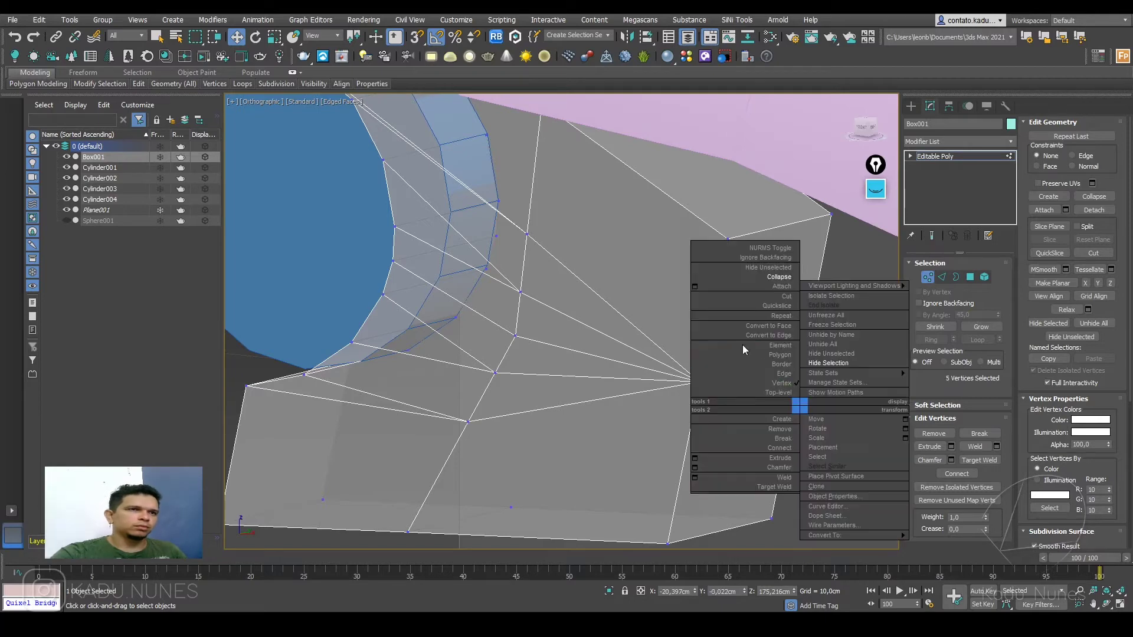
click(770, 280)
Step: Move the two collapsed vertices on the bracket's right edge slightly down along that edge in the front view
mouse_move(711, 348)
alt+middle_down()
mouse_move(677, 370)
mouse_move(702, 366)
alt+middle_up()
scroll(677, 370, up, 3)
key(f)
scroll(518, 303, up, 6)
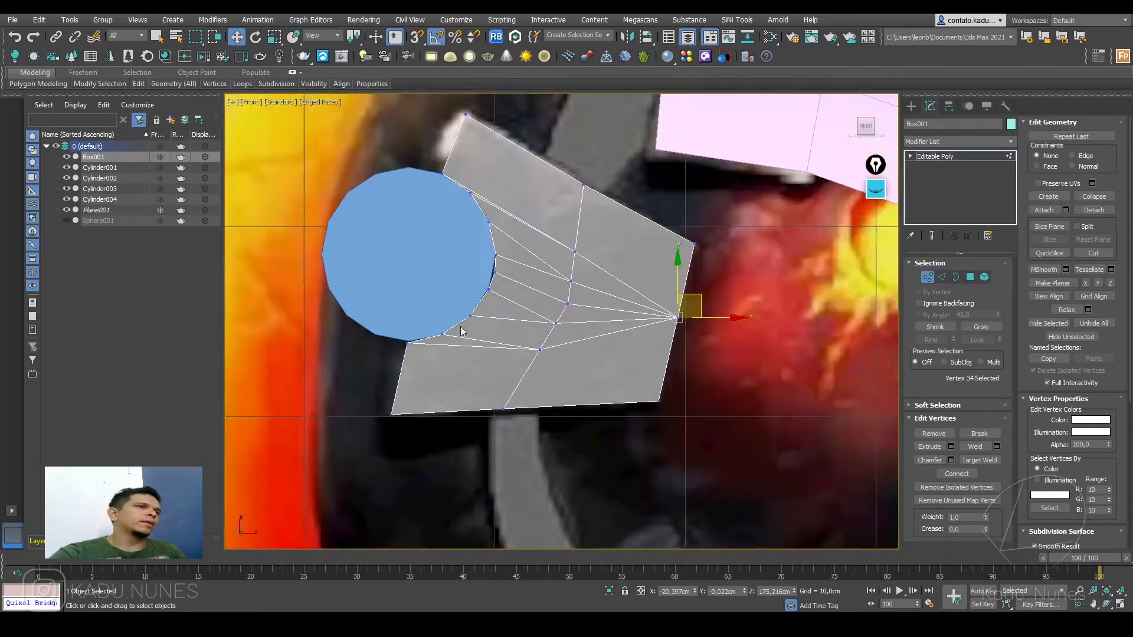
scroll(472, 342, up, 5)
scroll(515, 353, down, 6)
scroll(483, 219, up, 2)
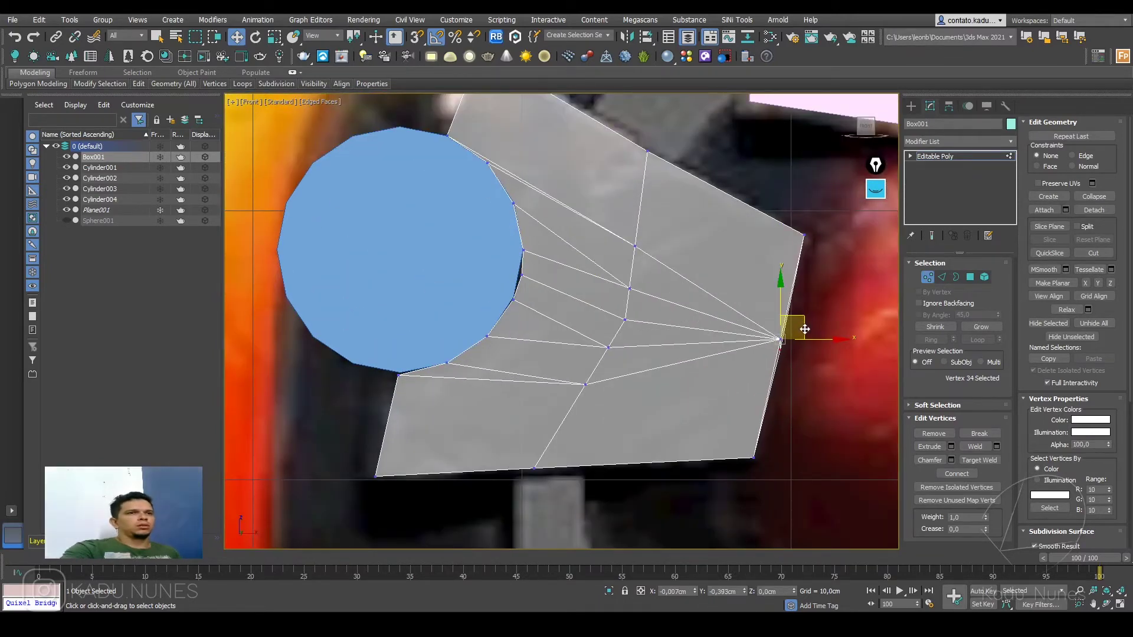
drag(806, 376, 799, 344)
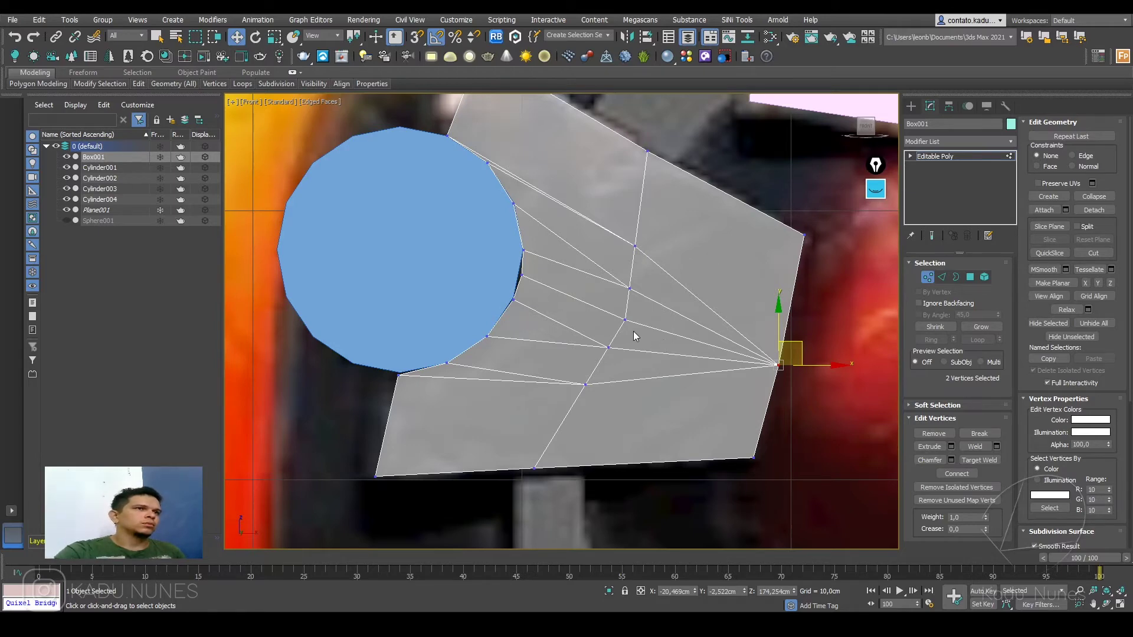
Step: Leave vertex editing and delete the round cylinder covering the bolt in the reference image
click(945, 155)
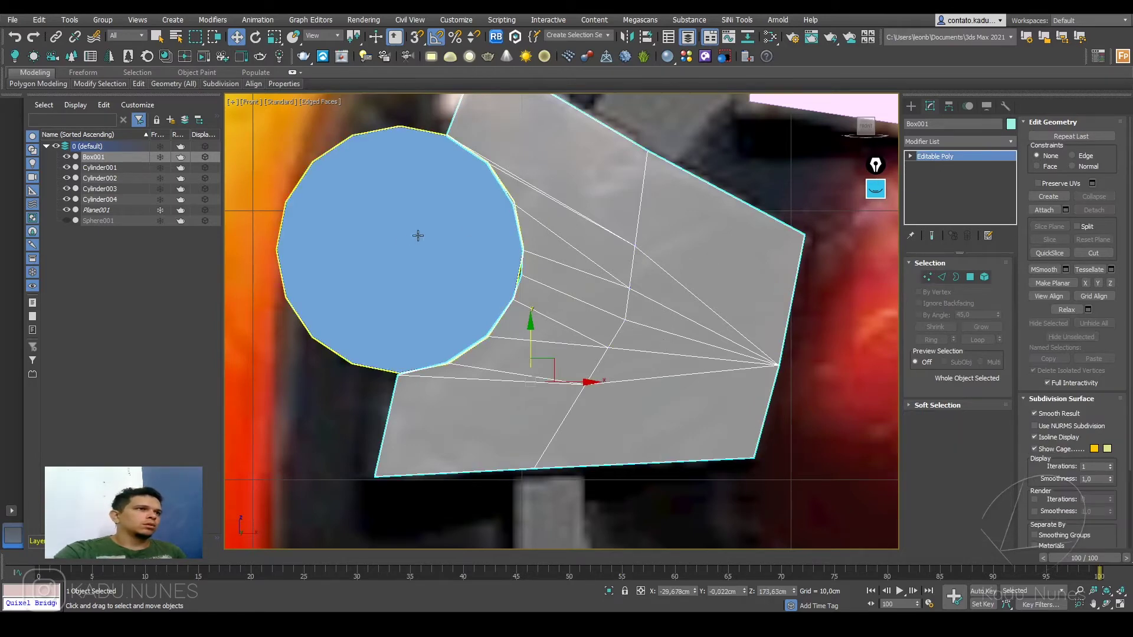
click(404, 241)
key(Delete)
scroll(402, 242, down, 3)
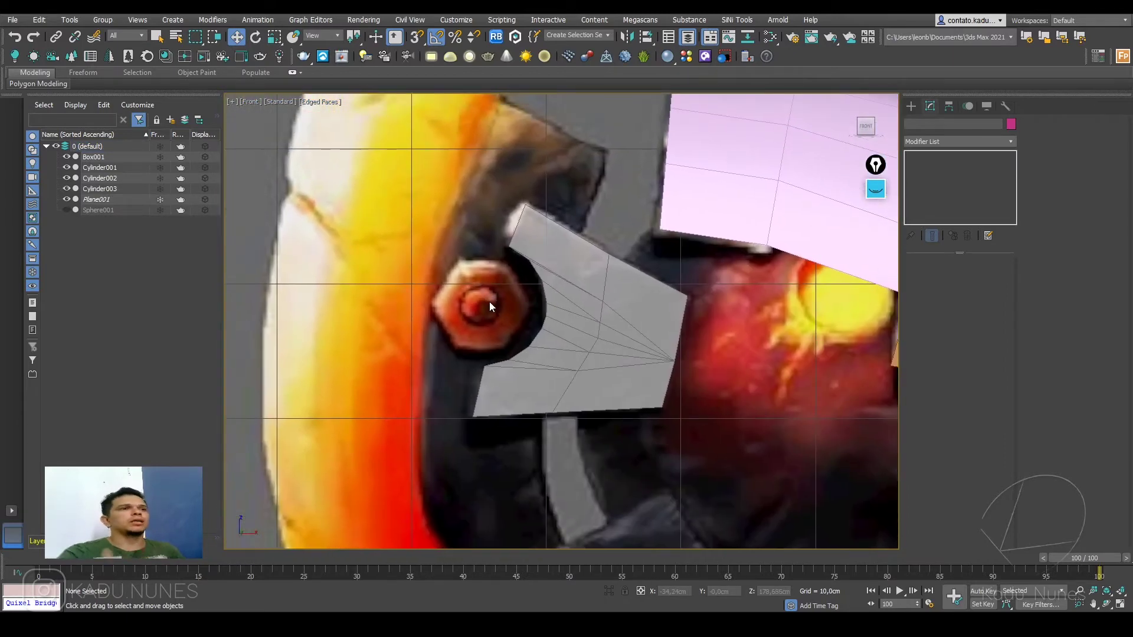
Step: Scale the five inner vertices of the bracket's middle column closer together vertically
click(576, 342)
key(1)
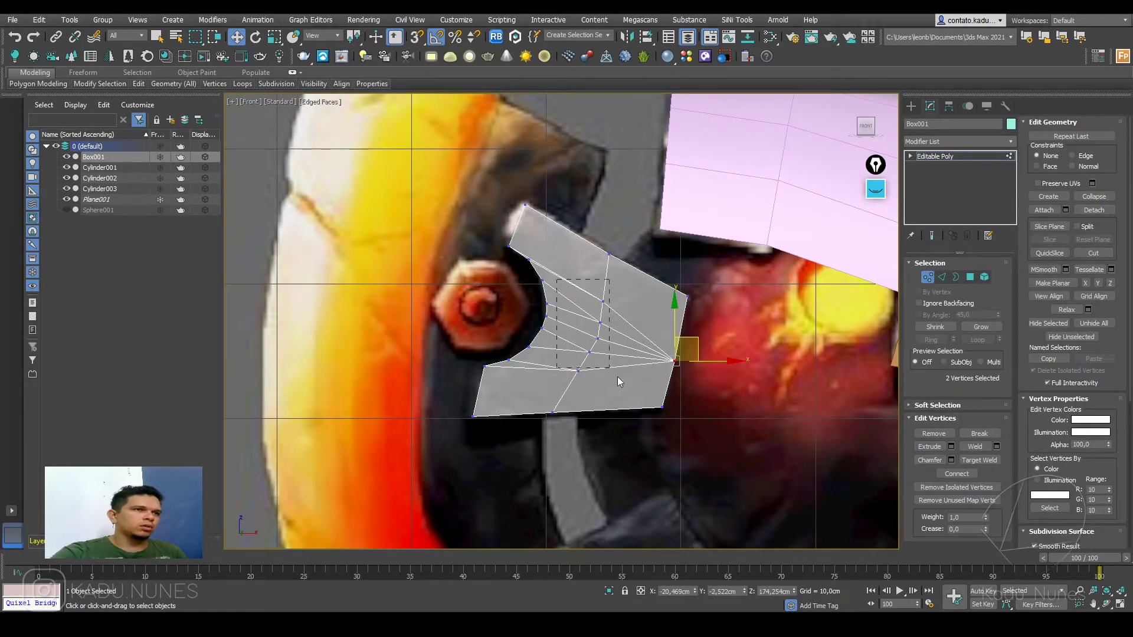
drag(606, 365, 636, 401)
key(r)
drag(594, 283, 596, 293)
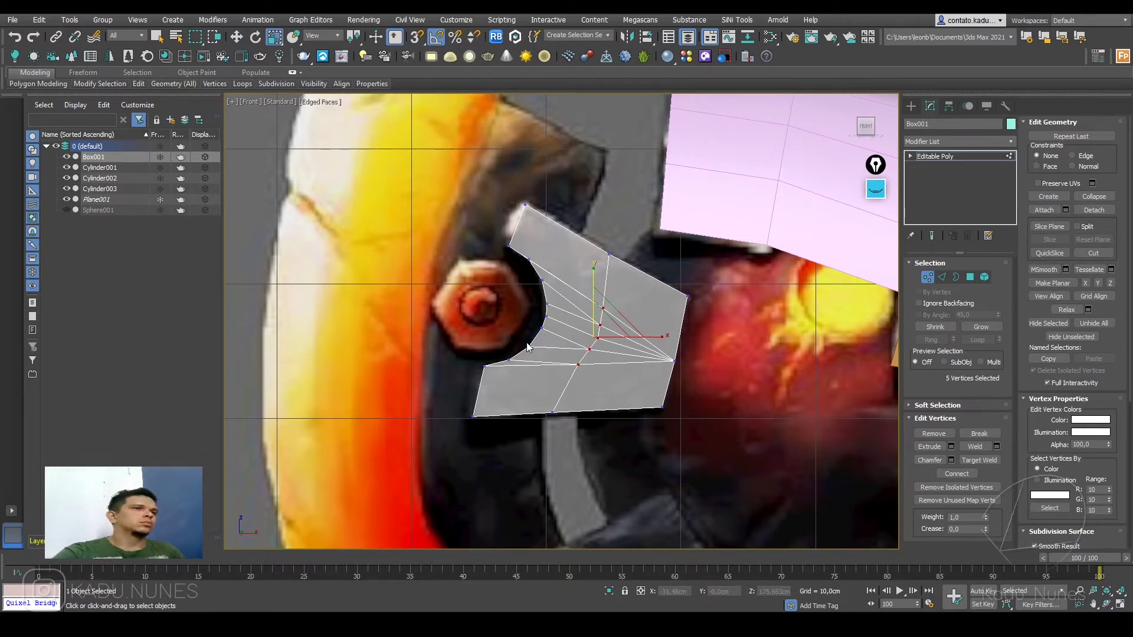
Step: Nudge individual vertices of the bracket's middle column to even out their spacing along the curve
scroll(598, 351, up, 2)
click(582, 347)
key(w)
drag(603, 321, 606, 325)
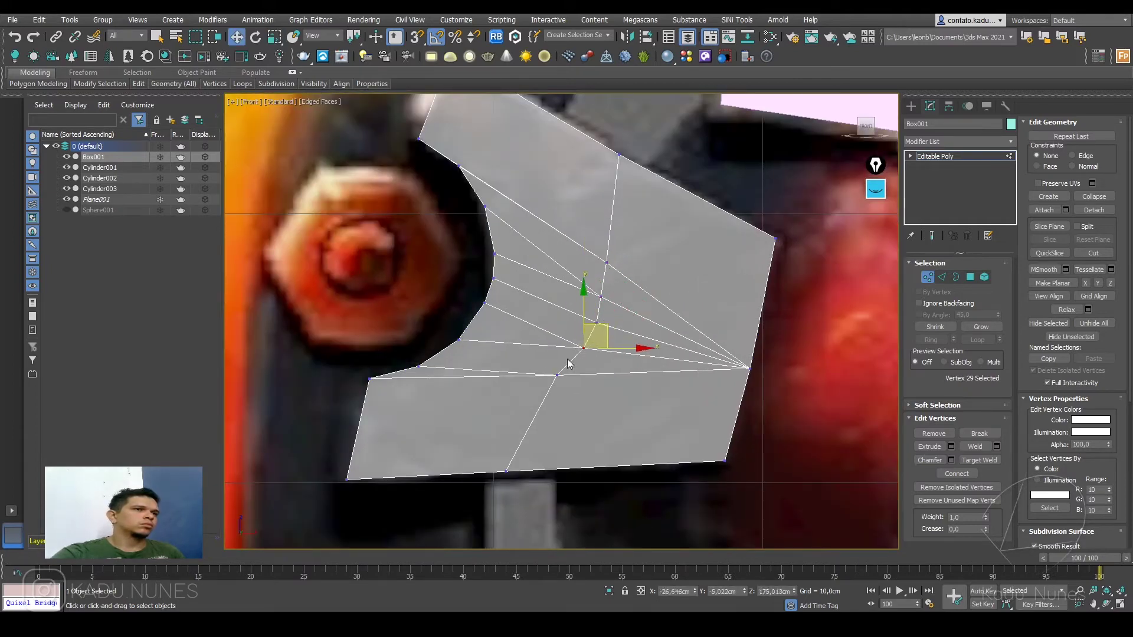
scroll(543, 373, down, 3)
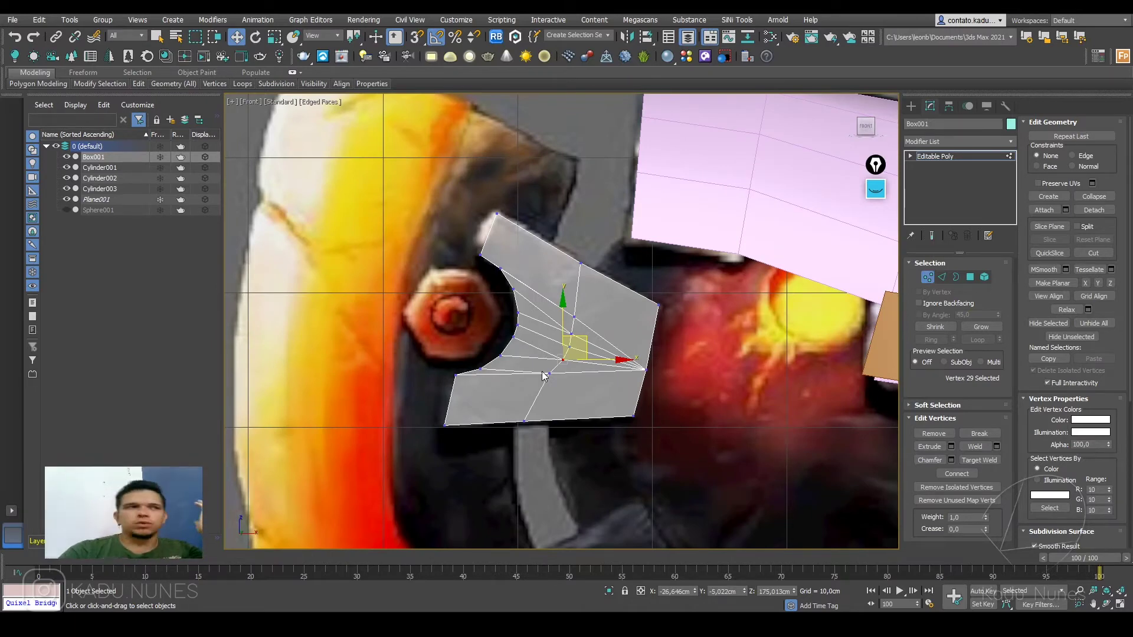
Step: Leave vertex editing and hide the bracket so the reference image beneath it can be traced again
click(930, 156)
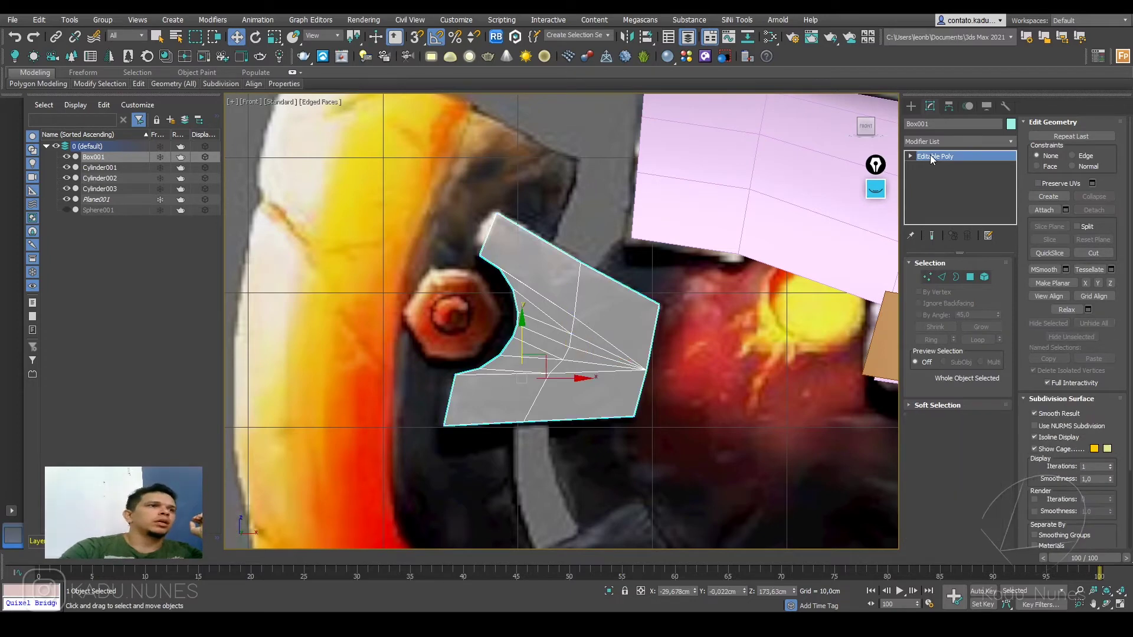
scroll(611, 361, down, 5)
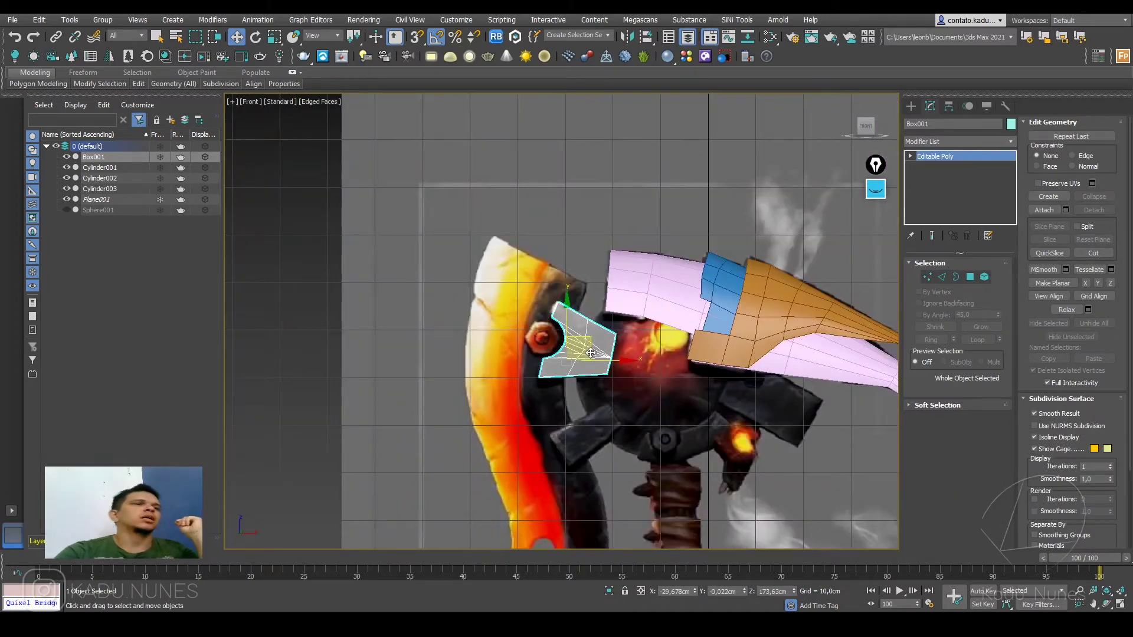
right_click(589, 353)
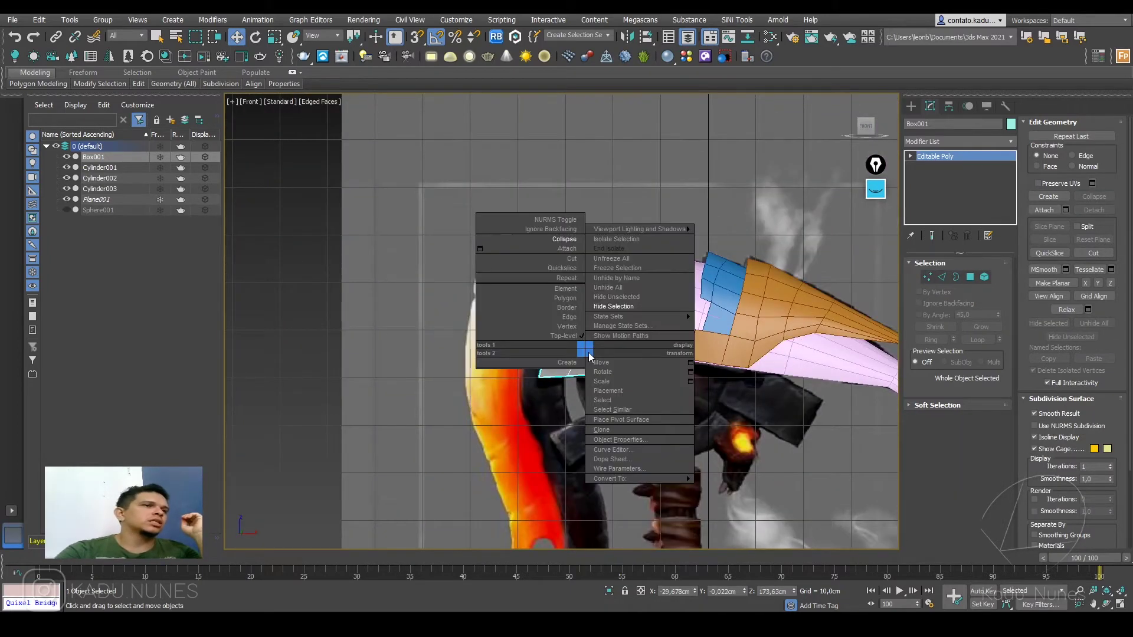
click(628, 306)
scroll(561, 348, up, 5)
Step: Create a 16-sided cylinder with a radius of about 4.34 cm over the bolt and shift it left to centre it
click(911, 106)
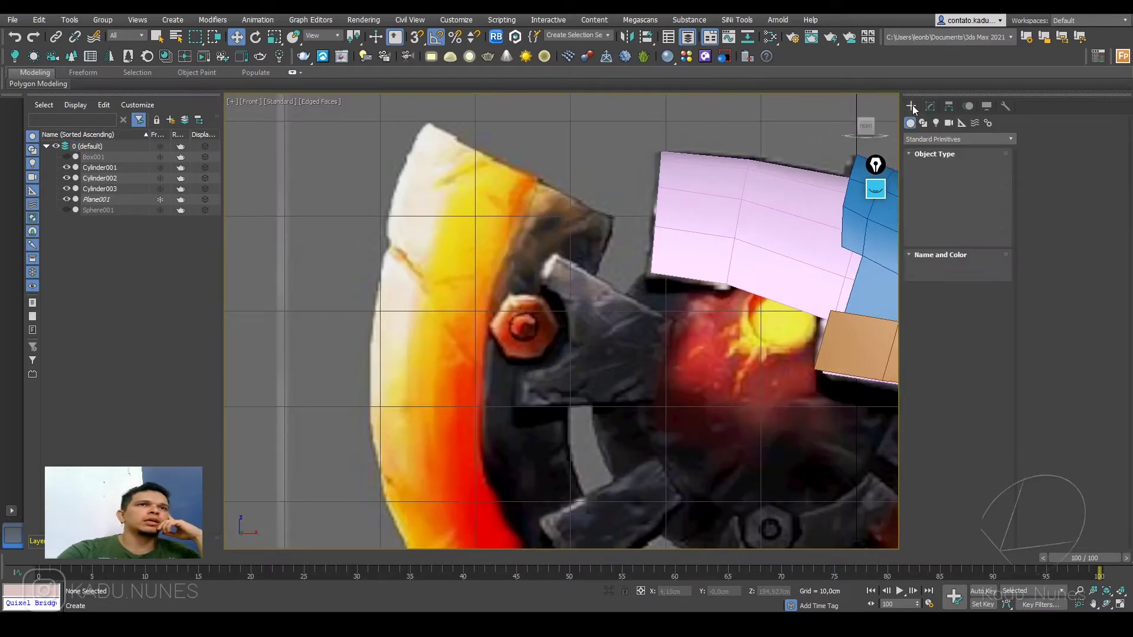
click(934, 202)
scroll(534, 323, up, 3)
drag(538, 331, 580, 374)
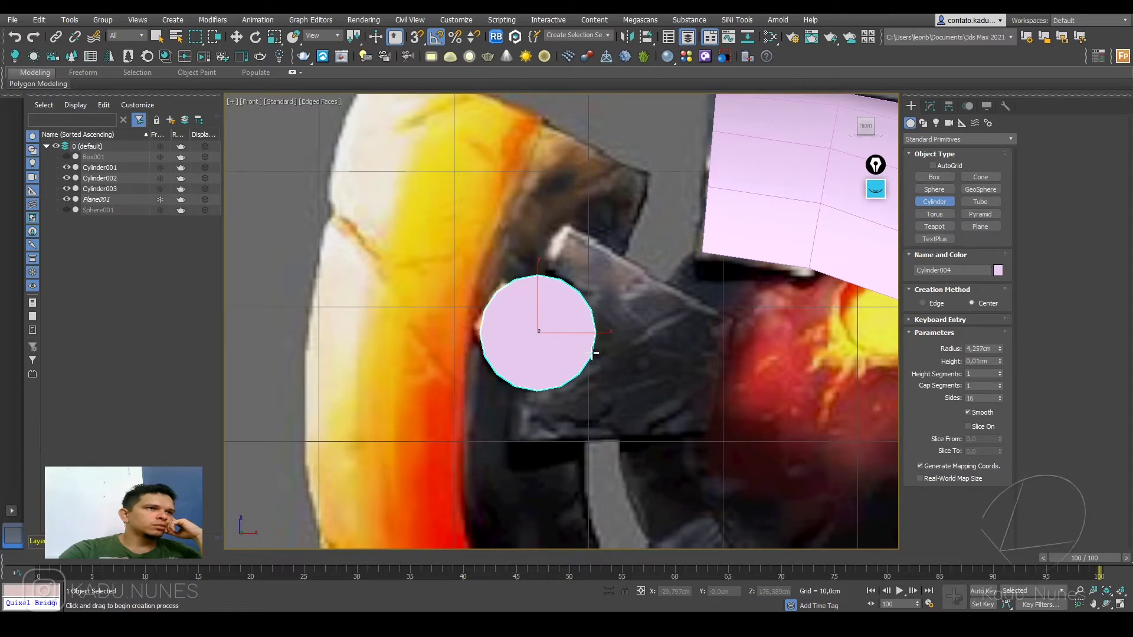
click(580, 316)
key(w)
drag(596, 330, 584, 331)
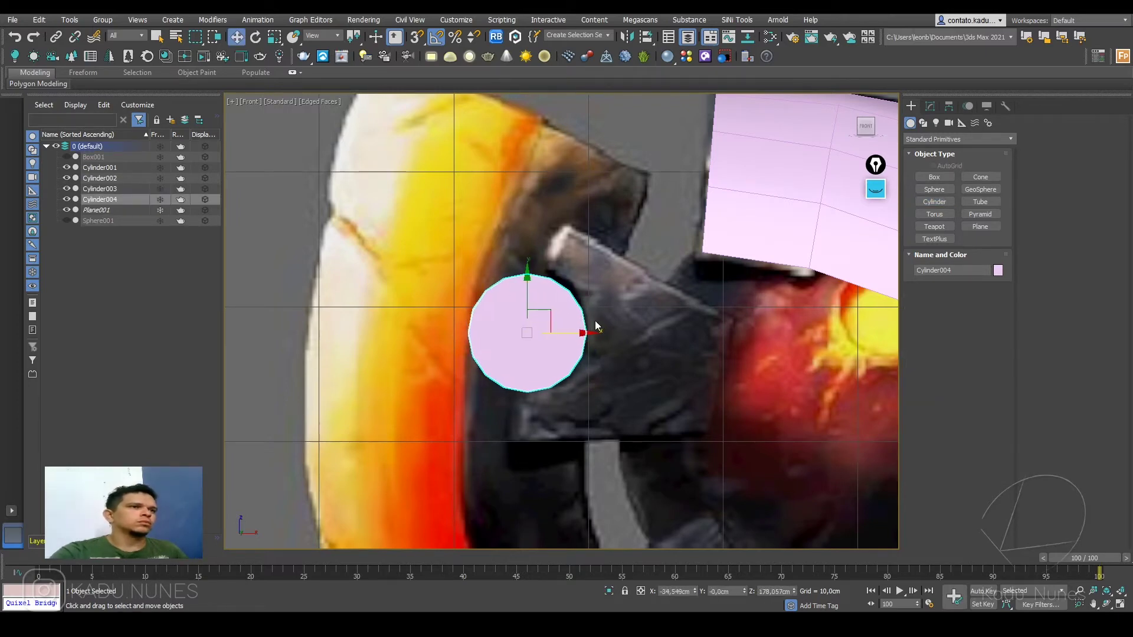
Step: Set the new cylinder's height to 10 cm and its height segments to 2
click(937, 107)
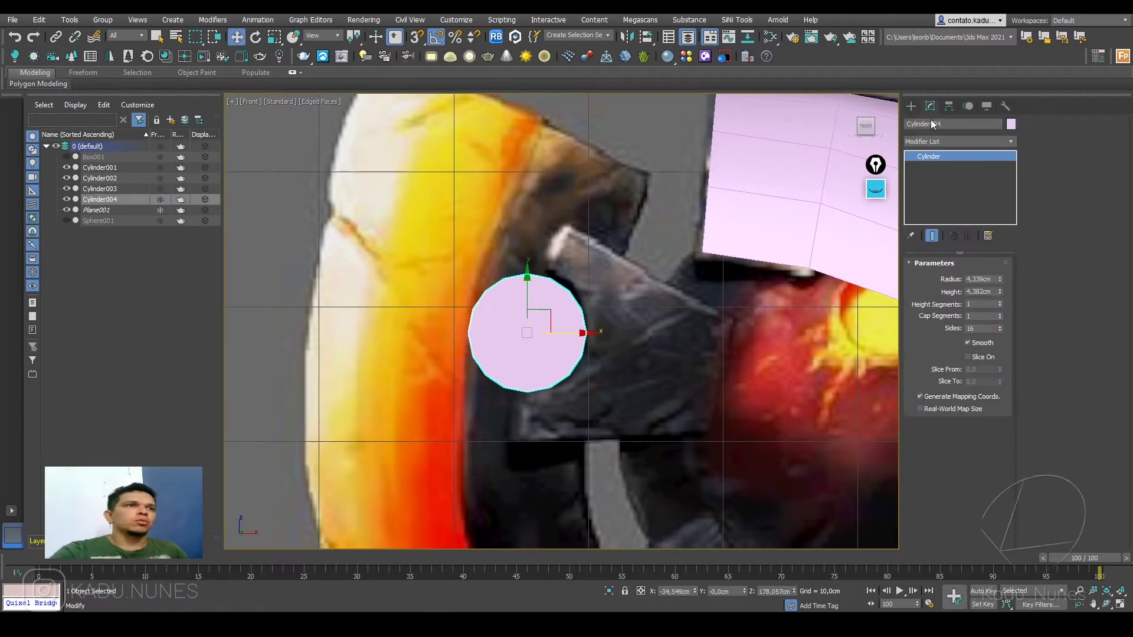
double_click(994, 291)
text(10)
key(Return)
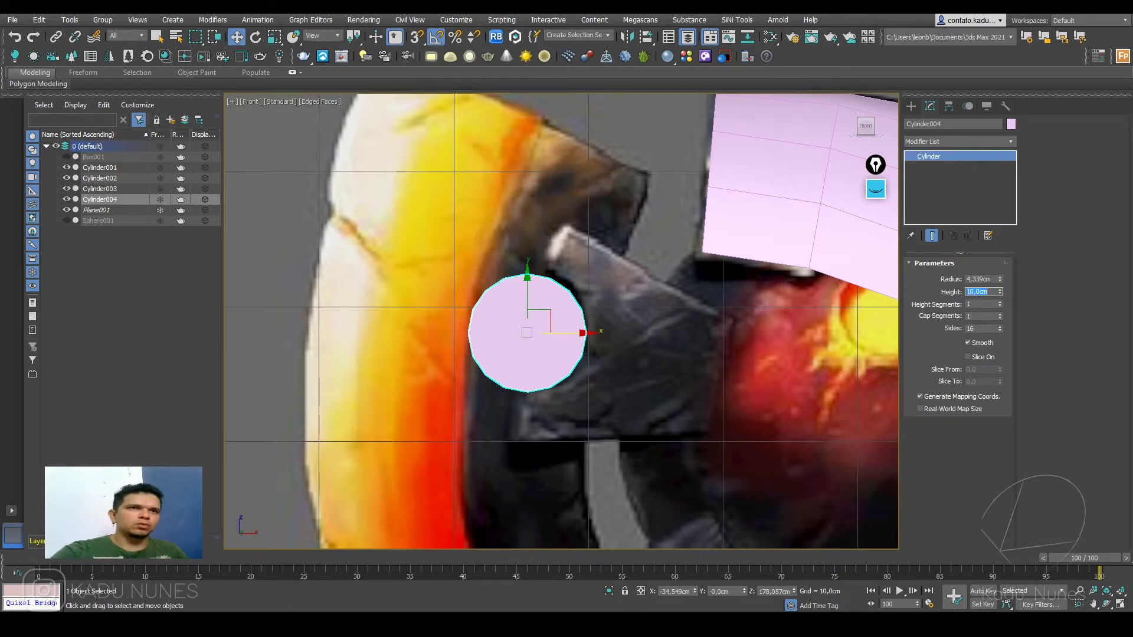
click(1000, 304)
alt+middle_drag(674, 325, 712, 345)
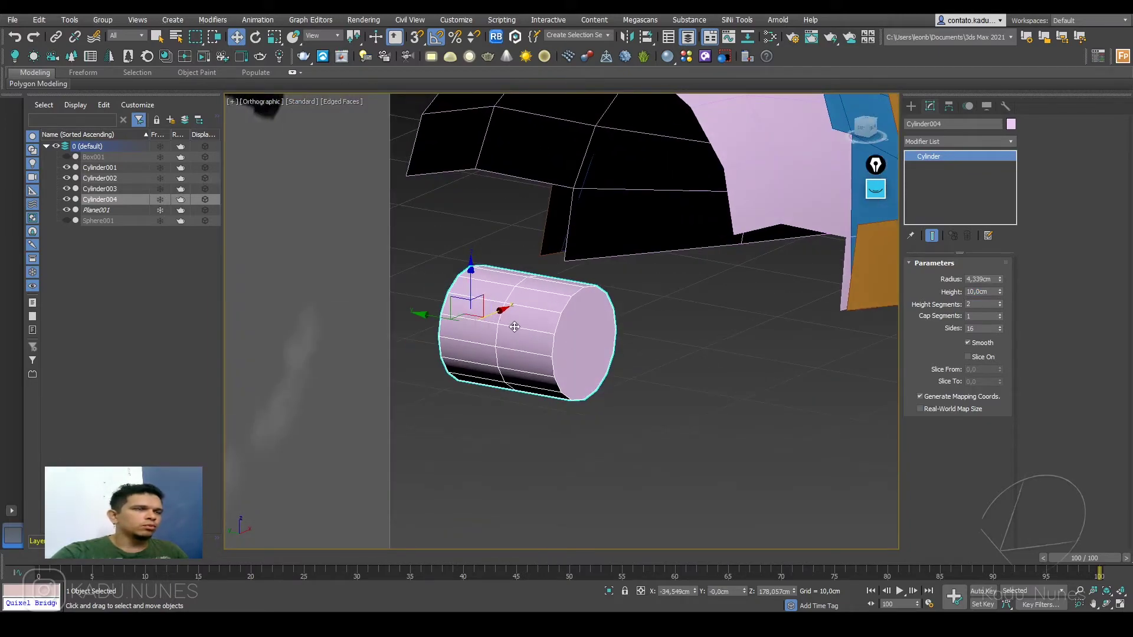
Step: Convert the cylinder around the bolt to an Editable Poly
key(f)
scroll(490, 284, up, 8)
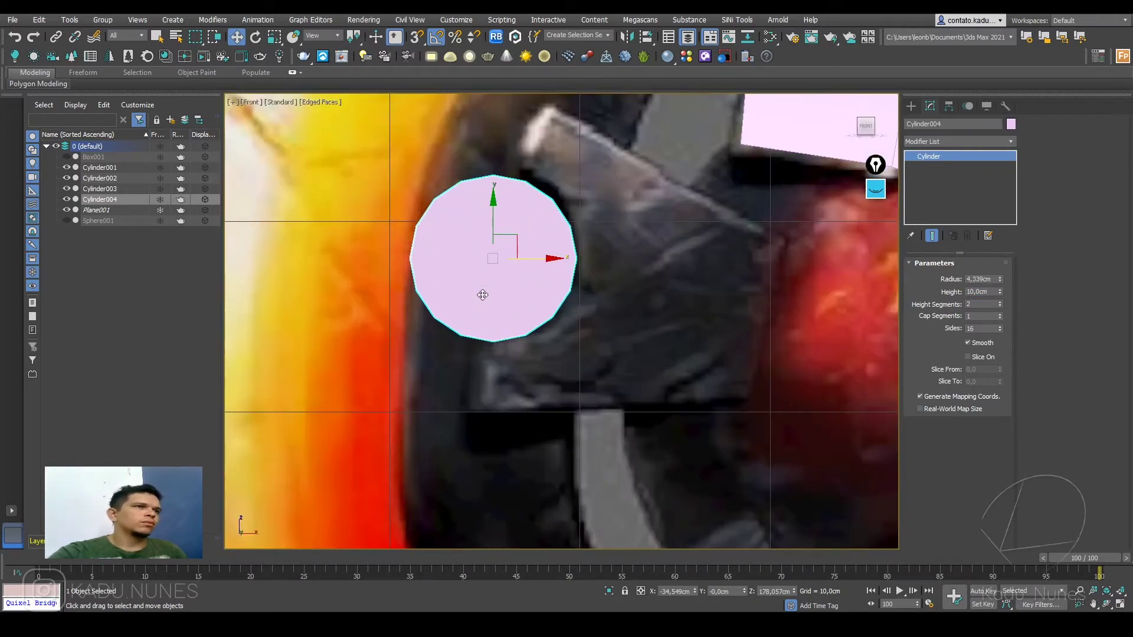
alt+middle_drag(482, 286, 563, 298)
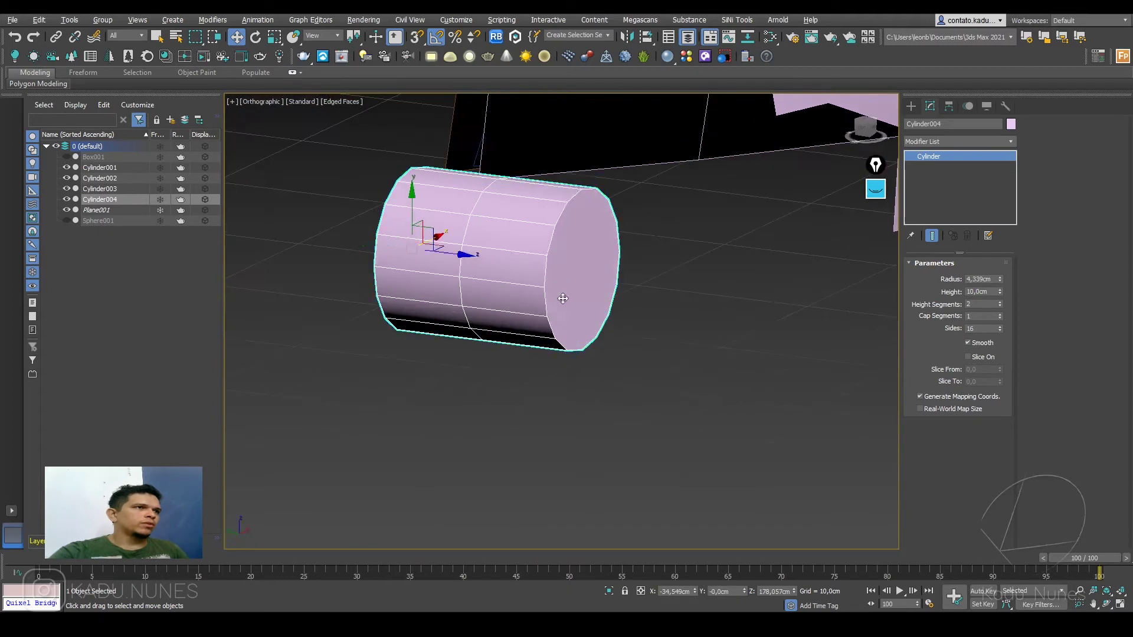
right_click(563, 298)
mouse_move(530, 370)
click(649, 377)
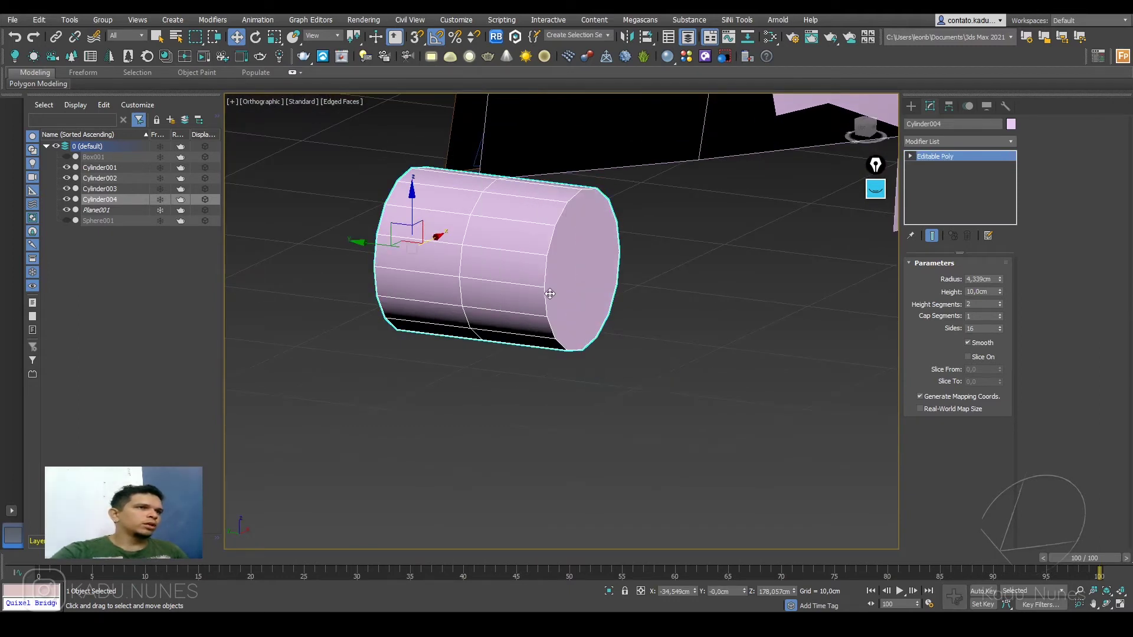
Step: Delete the polygons of the cylinder's rear half and its front cap, leaving an open ring
click(970, 277)
alt+middle_drag(537, 278, 484, 244)
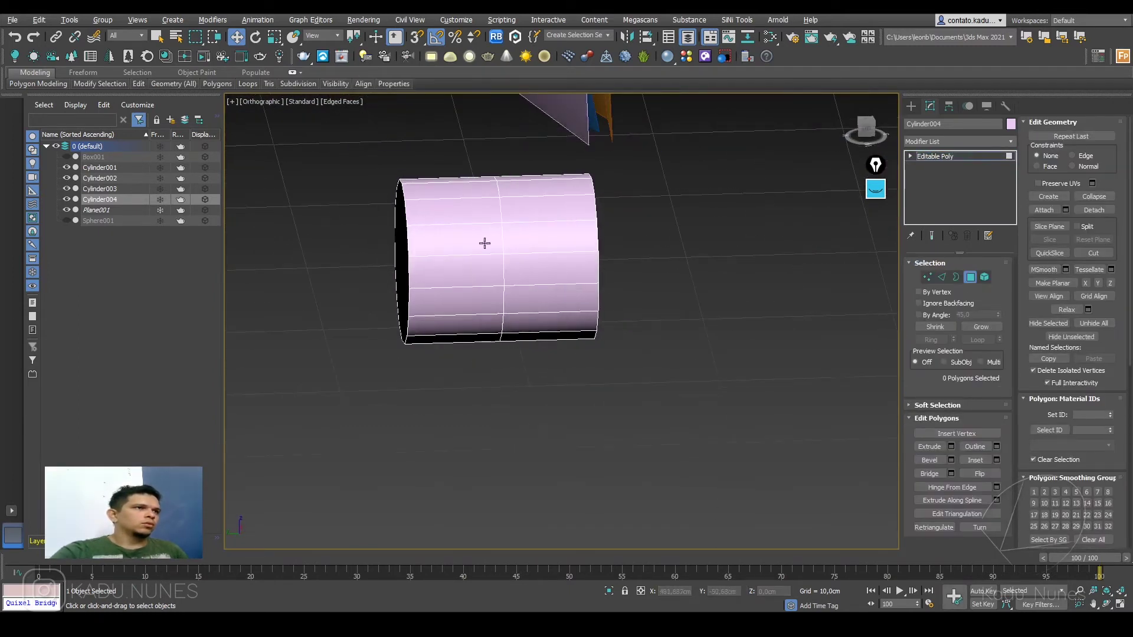
drag(427, 395, 427, 397)
key(Delete)
alt+middle_drag(621, 351, 549, 260)
click(547, 252)
key(Delete)
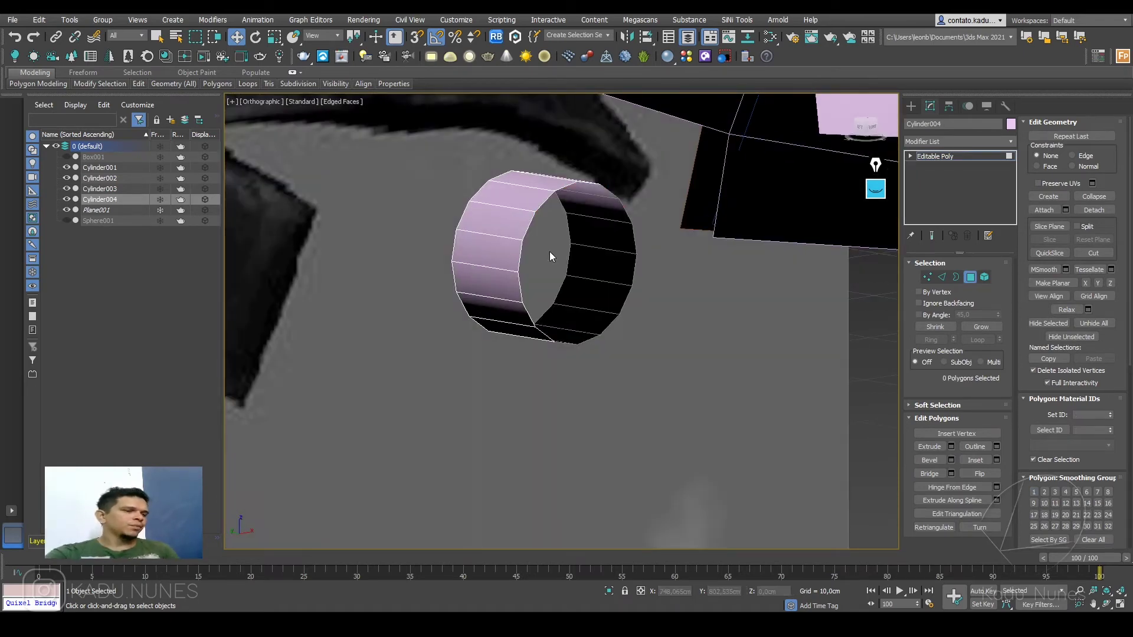
Step: Delete the ring's upper-left and lower-left polygons, keeping only the arc that borders the bracket in the reference
key(f)
scroll(434, 278, up, 5)
scroll(434, 278, up, 4)
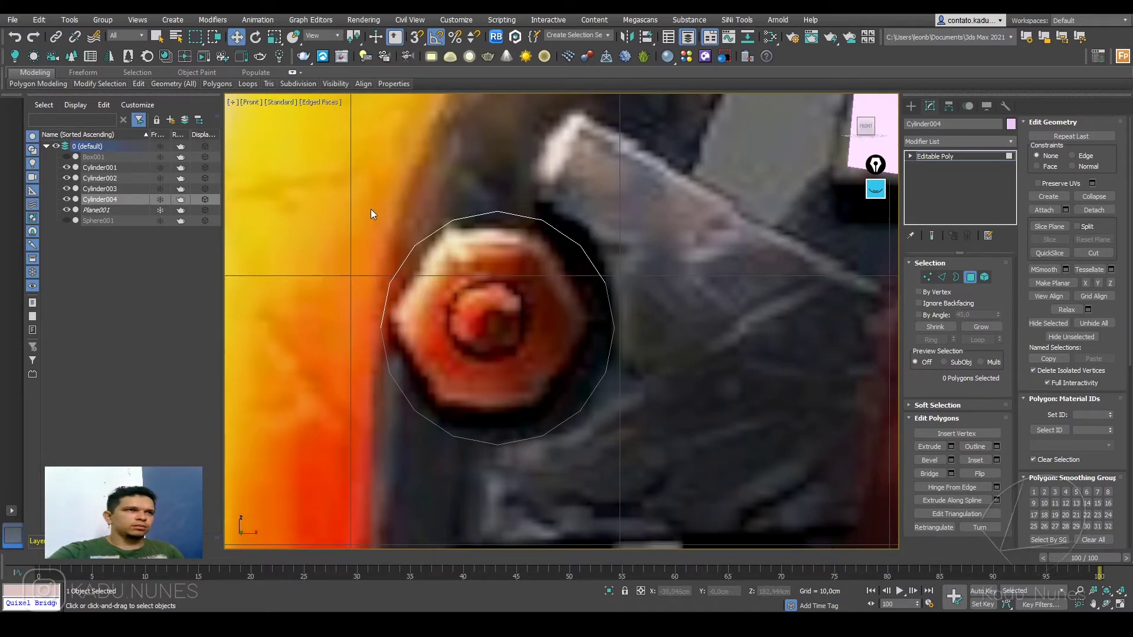
drag(555, 293, 516, 285)
key(Delete)
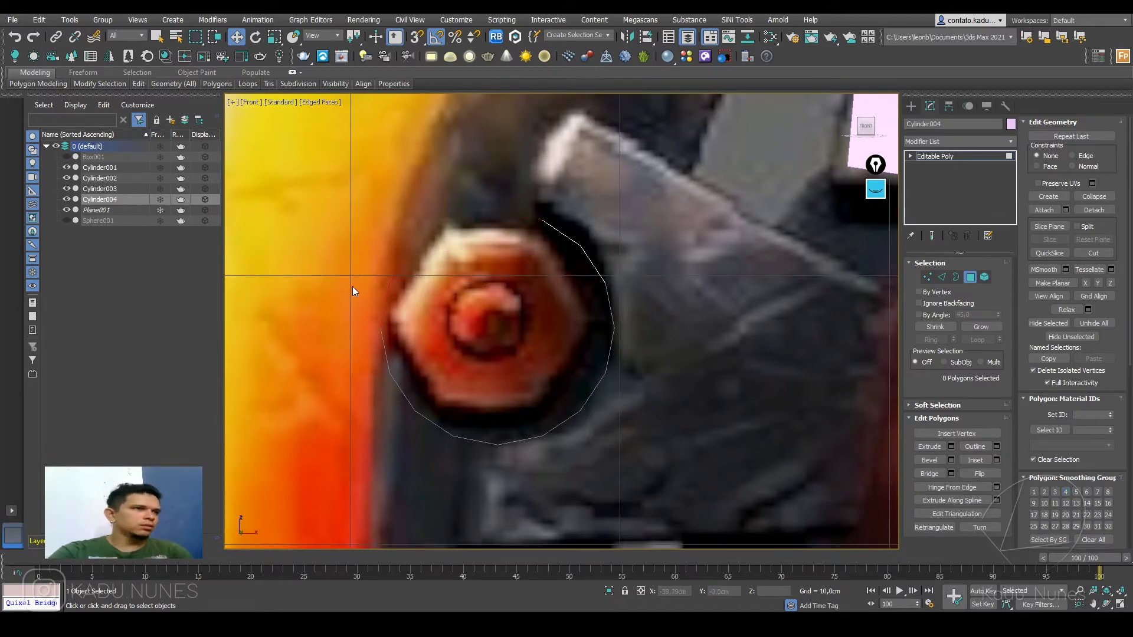
drag(438, 456, 439, 455)
key(Delete)
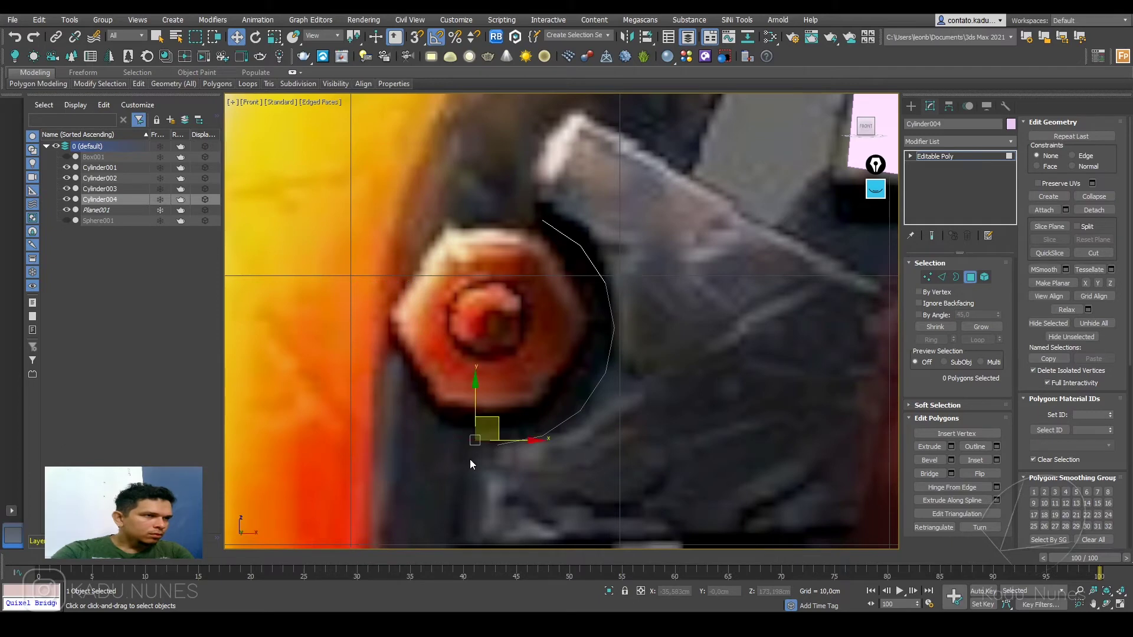
Step: Adjust the vertices at the arc's lower and upper ends to follow the bracket's inner curve in the reference
middle_drag(469, 459, 474, 429)
key(1)
drag(492, 422, 512, 394)
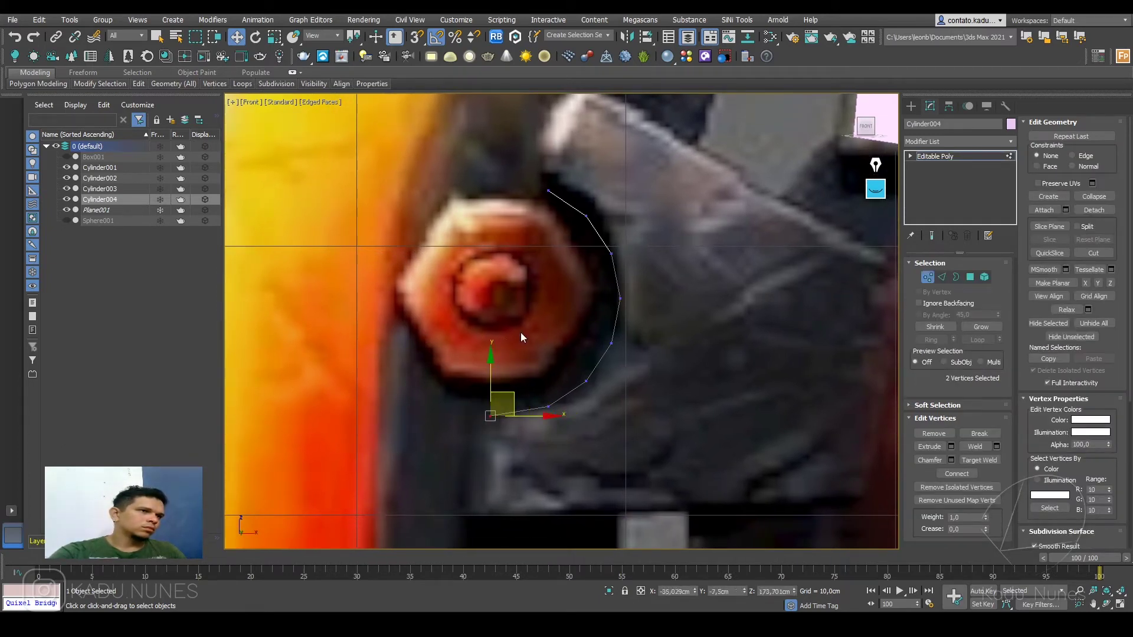
drag(560, 193, 572, 165)
mouse_move(581, 217)
middle_down()
mouse_move(596, 225)
mouse_move(580, 229)
middle_up()
Step: Select the arc's seven front border edges and extrude a copy of them rightward to form a strip of faces
click(941, 278)
click(615, 213)
ctrl+click(638, 237)
double_click(656, 331)
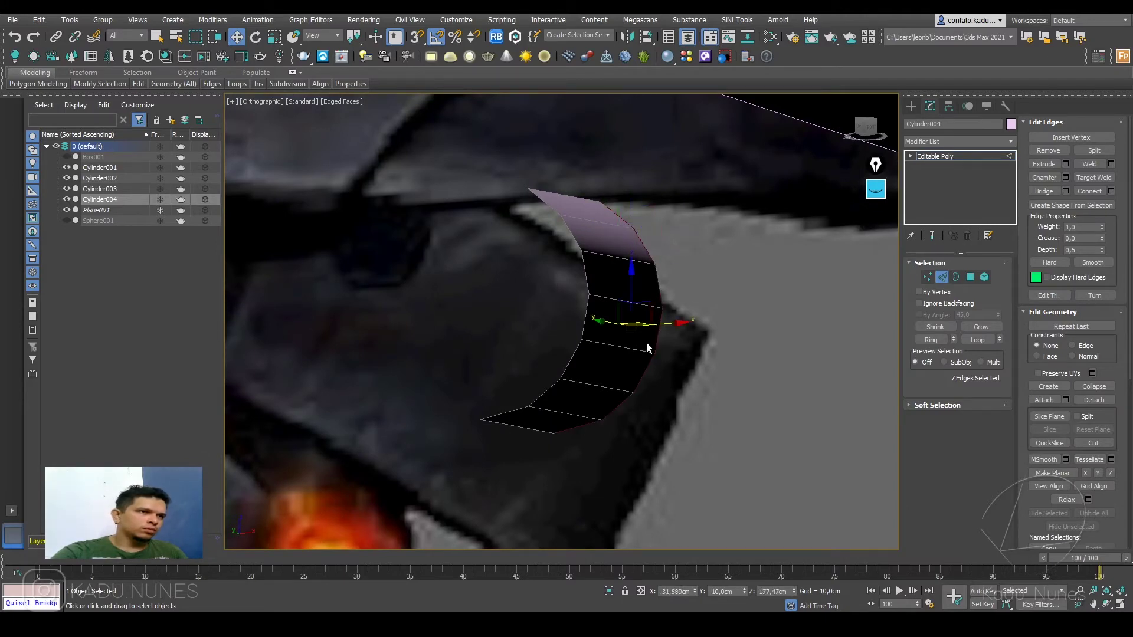
key(f)
scroll(473, 261, up, 8)
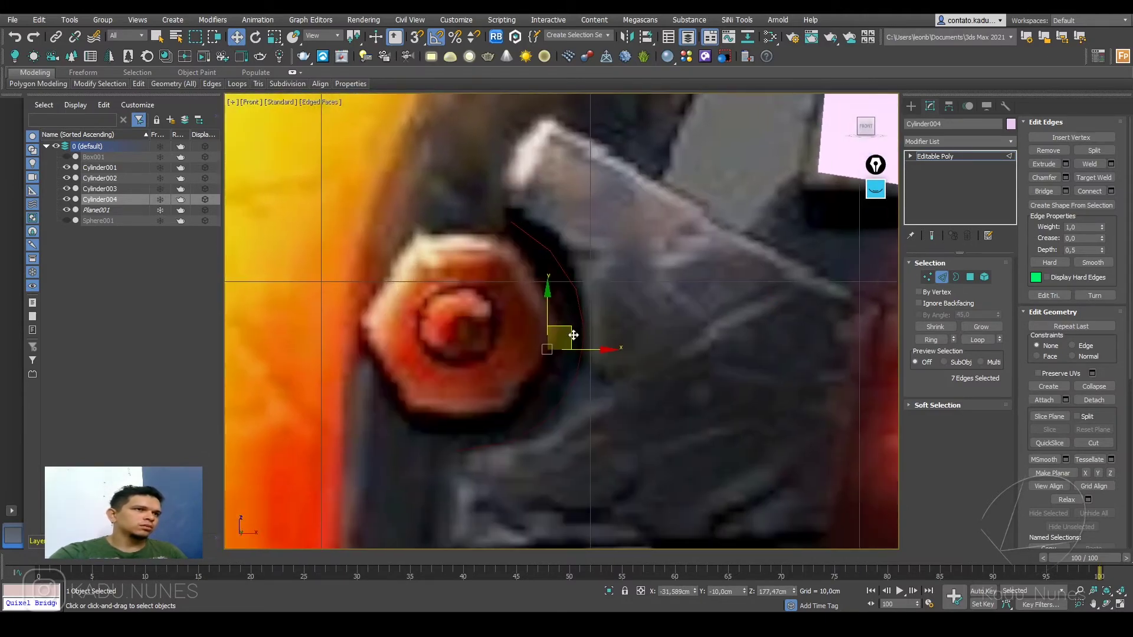
shift+drag(573, 335, 651, 350)
Step: Move the strip's outer vertices to the upper tip, lower-left corner, bottom edge and upper edge of the bracket in the reference
key(1)
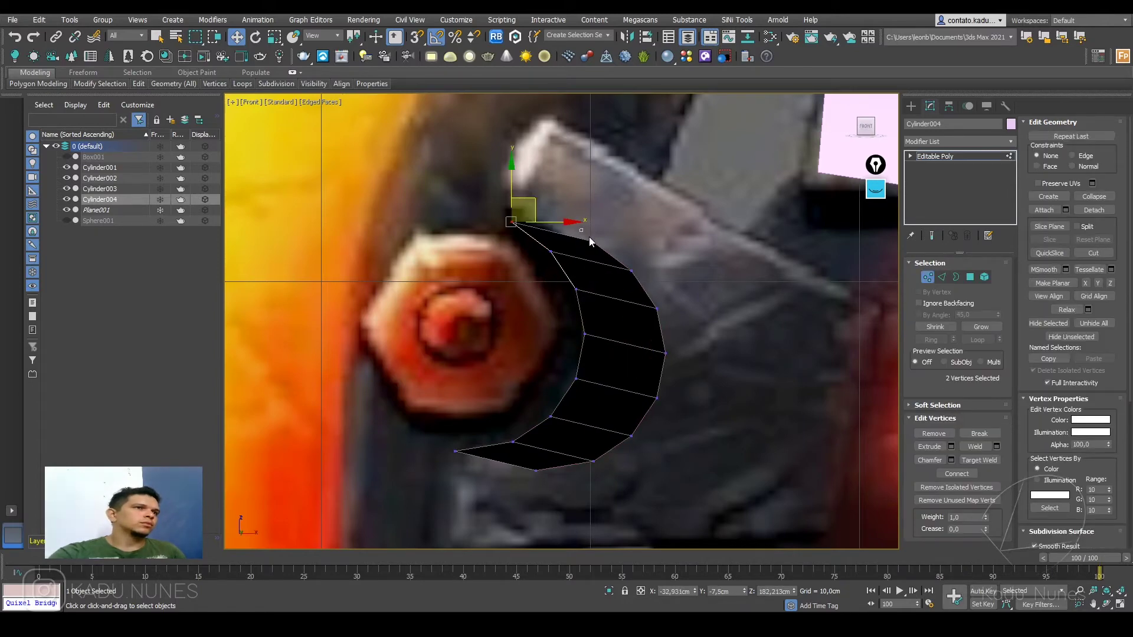
click(591, 239)
drag(613, 232, 573, 116)
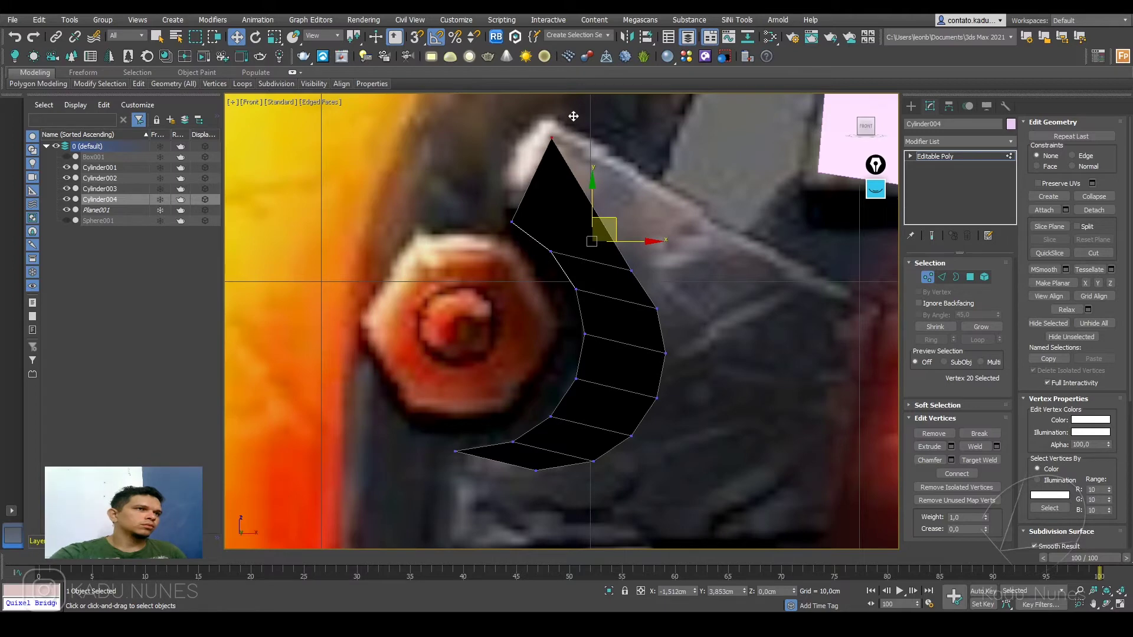
middle_drag(568, 483, 560, 309)
click(547, 316)
drag(566, 294, 487, 370)
click(606, 304)
drag(629, 285, 592, 369)
middle_drag(613, 161, 588, 286)
click(610, 226)
drag(644, 177, 646, 174)
Step: Select the whole bracket element and flip its normals
scroll(623, 339, down, 2)
middle_drag(620, 341, 783, 326)
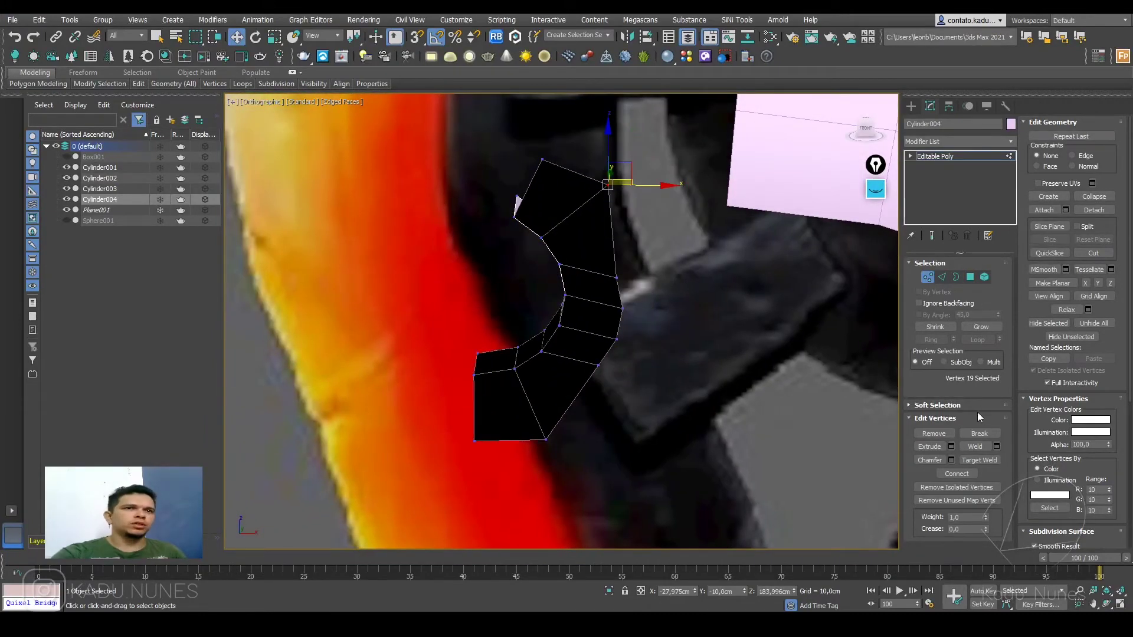
click(984, 277)
click(622, 293)
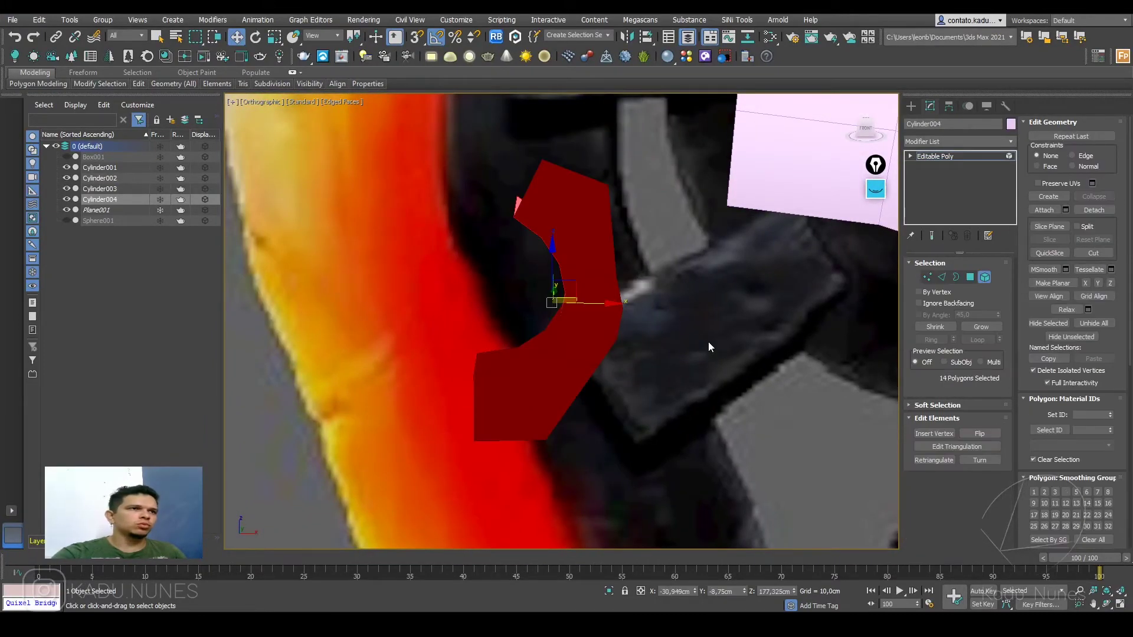
click(981, 433)
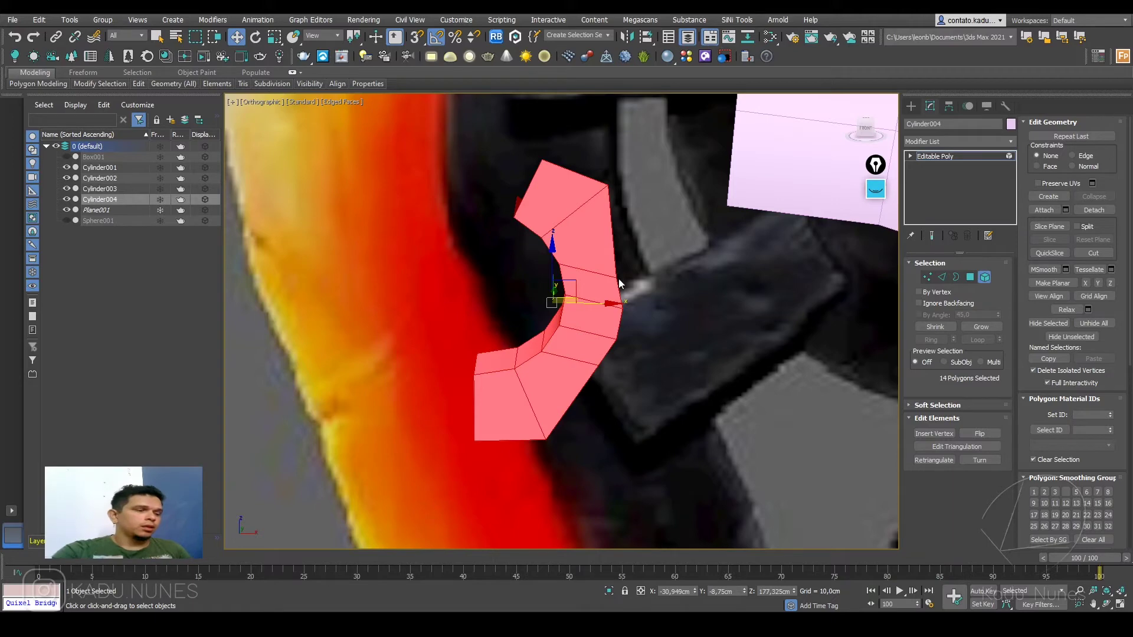
Step: Select the strip's five outer edges facing right and extrude a copy of them rightward to the bracket's far end
key(f)
scroll(491, 292, up, 6)
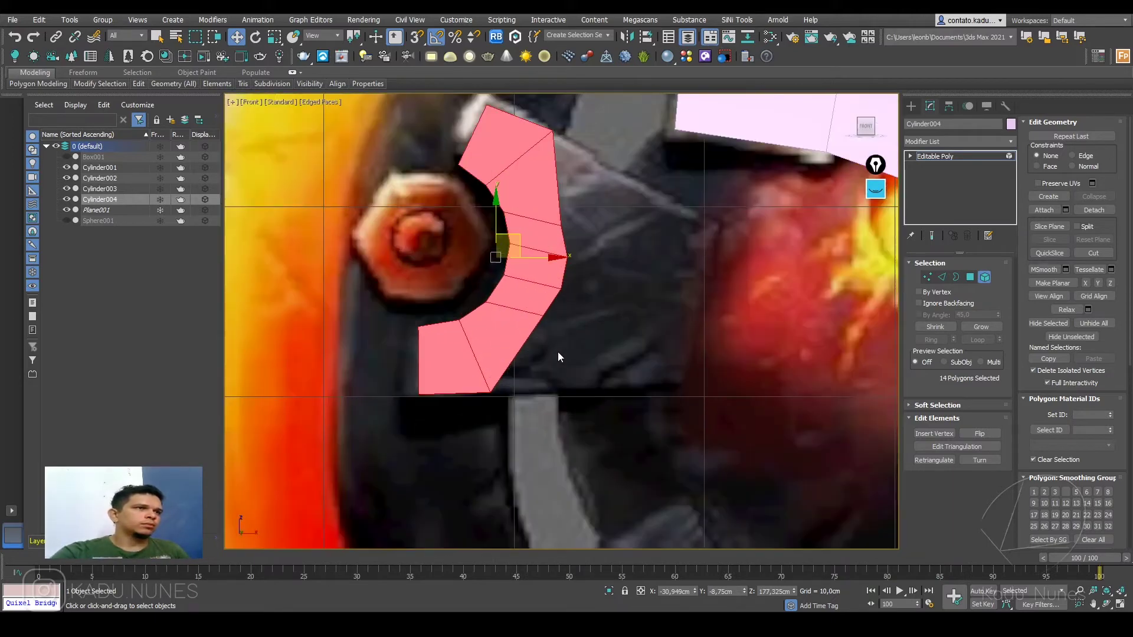
middle_drag(556, 351, 561, 359)
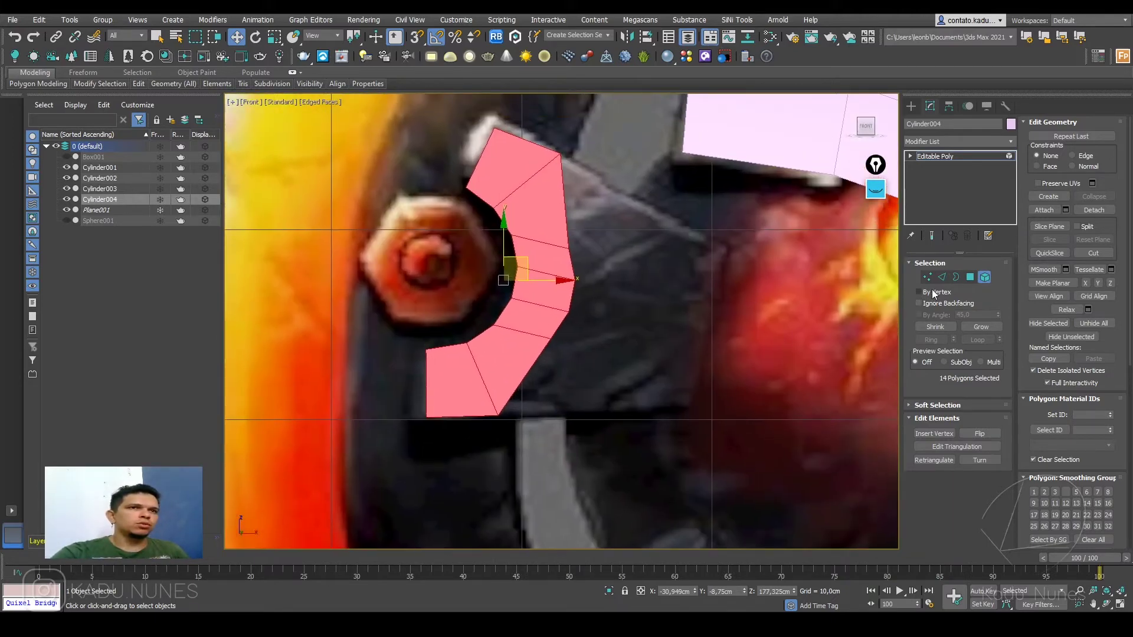
click(942, 277)
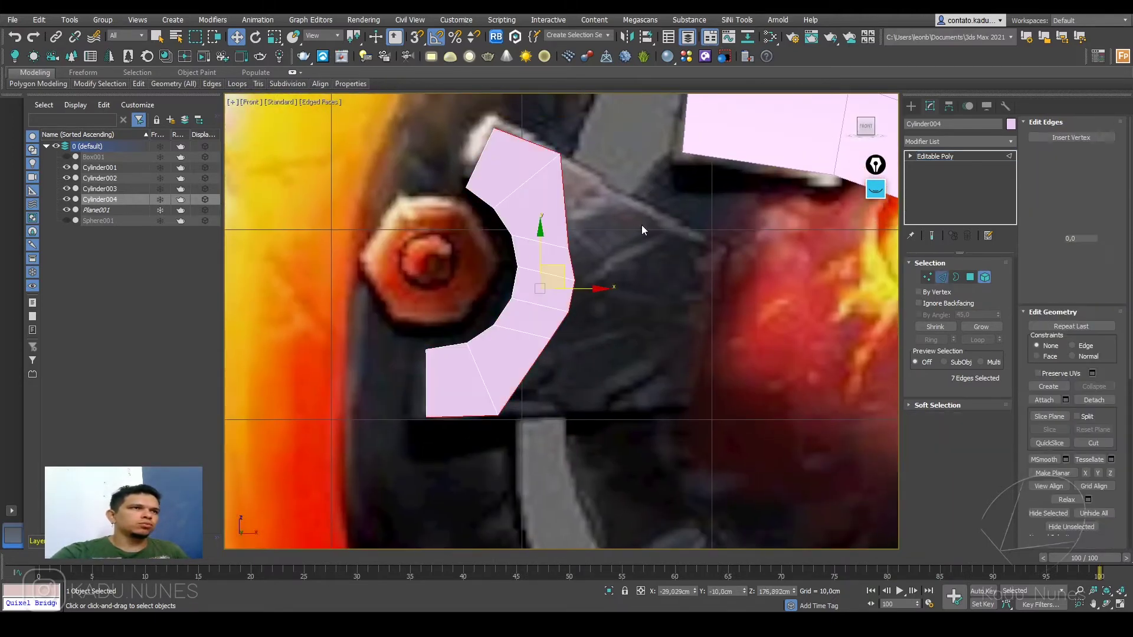
click(567, 211)
double_click(530, 367)
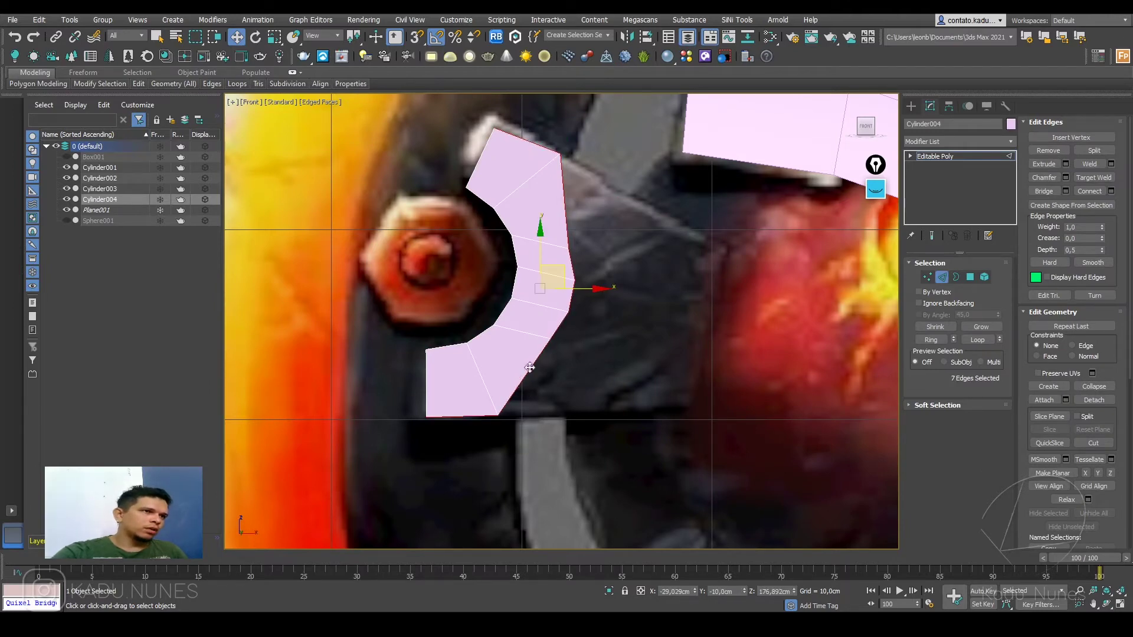
click(597, 204)
click(563, 192)
ctrl+click(530, 370)
double_click(529, 370)
alt+drag(489, 146, 511, 149)
alt+drag(424, 391, 461, 445)
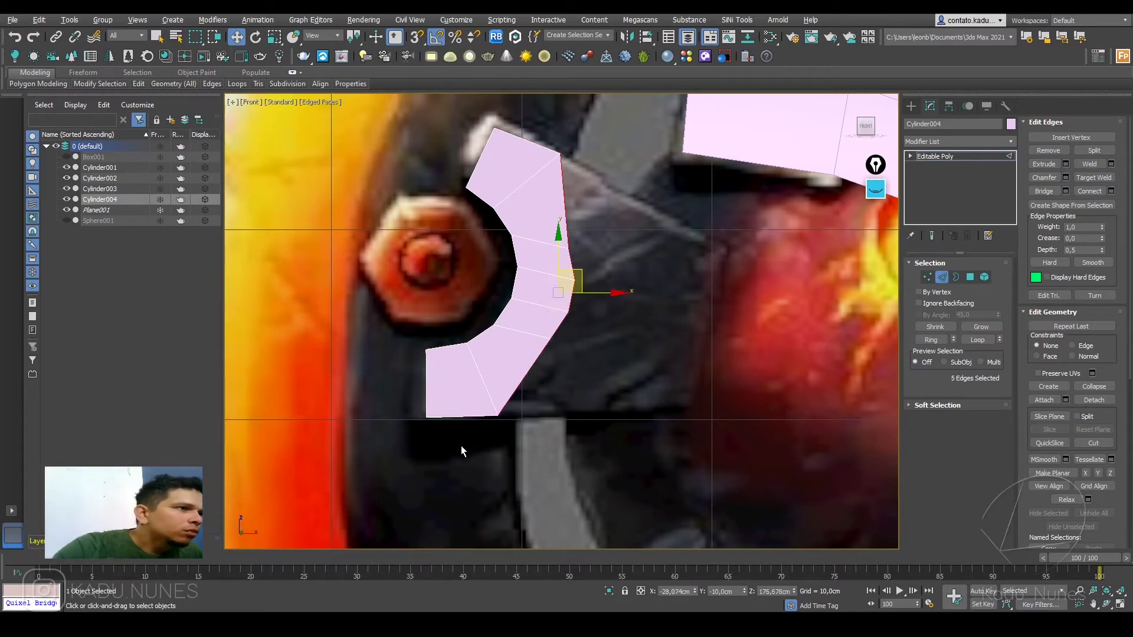
alt+middle_drag(519, 356, 527, 330)
key(f)
scroll(527, 331, down, 5)
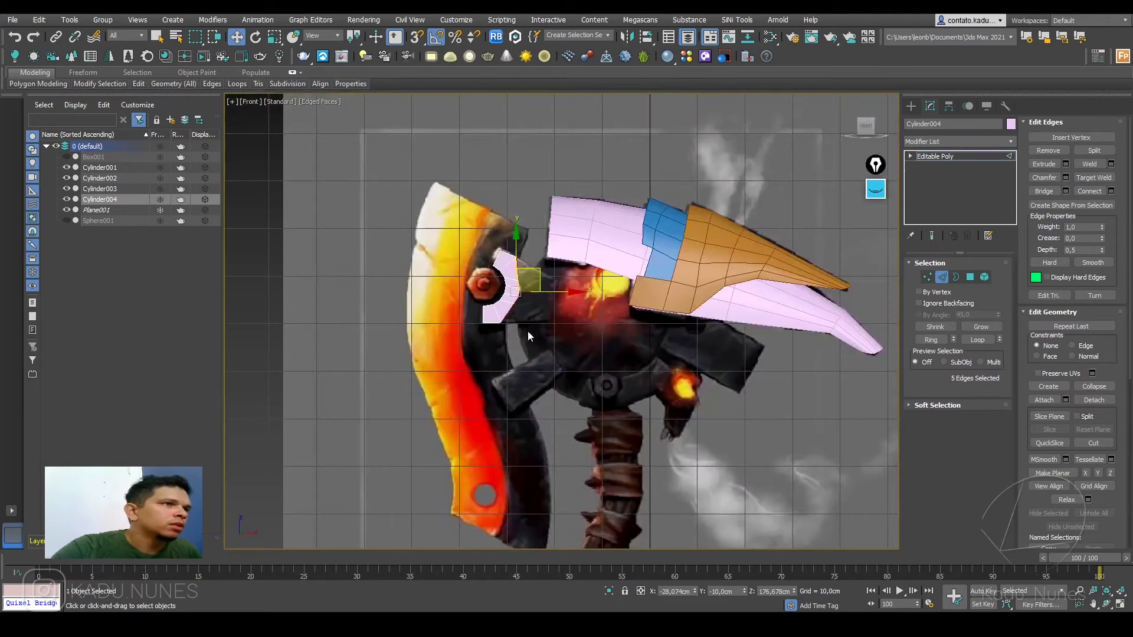
scroll(509, 334, up, 8)
middle_drag(523, 260, 541, 313)
shift+drag(557, 284, 697, 303)
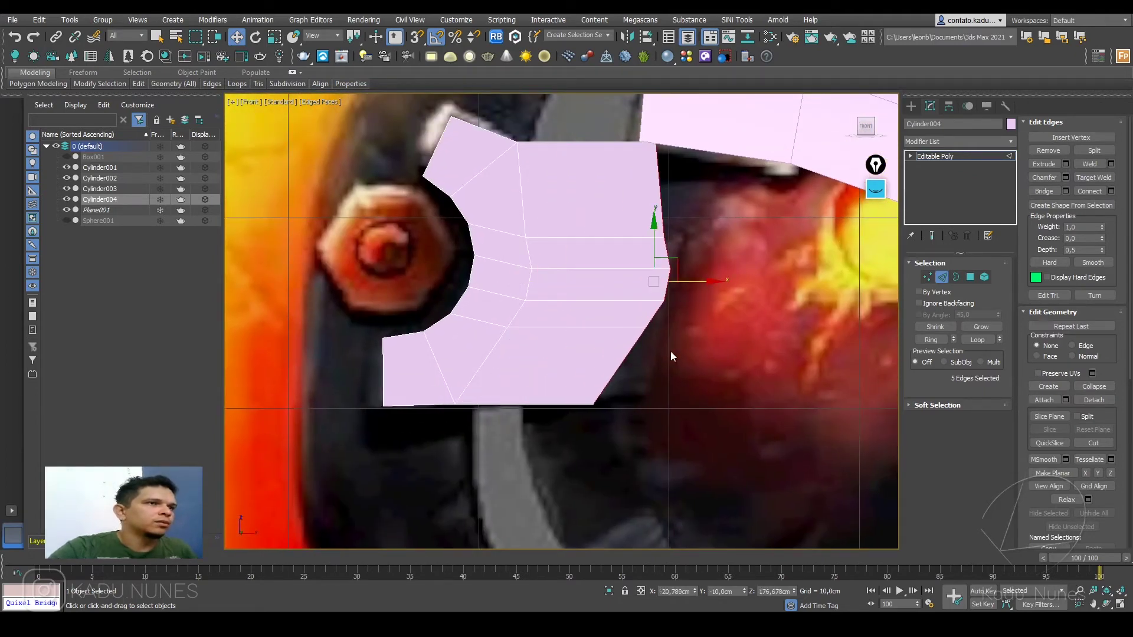
Step: Move the vertices at the bracket's right end to match the slanted upper edge, bottom corner and end outline in the reference
key(1)
click(593, 404)
drag(643, 404, 692, 405)
click(656, 142)
drag(682, 118, 694, 203)
drag(656, 350, 677, 325)
click(648, 327)
drag(638, 403, 625, 387)
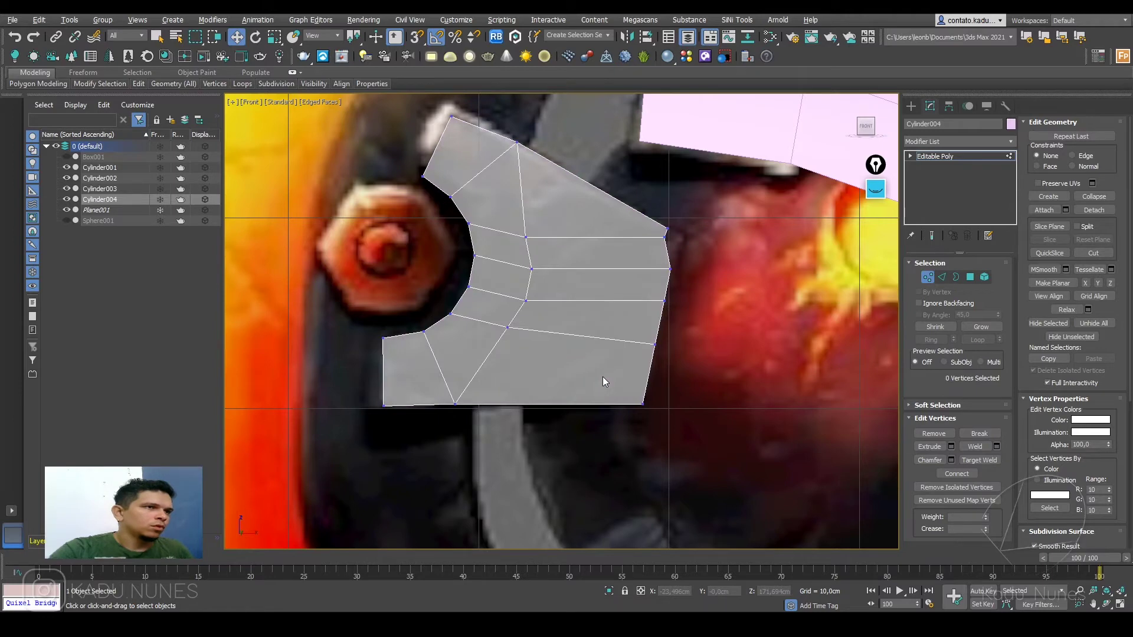
drag(681, 245, 707, 217)
click(668, 228)
click(643, 405)
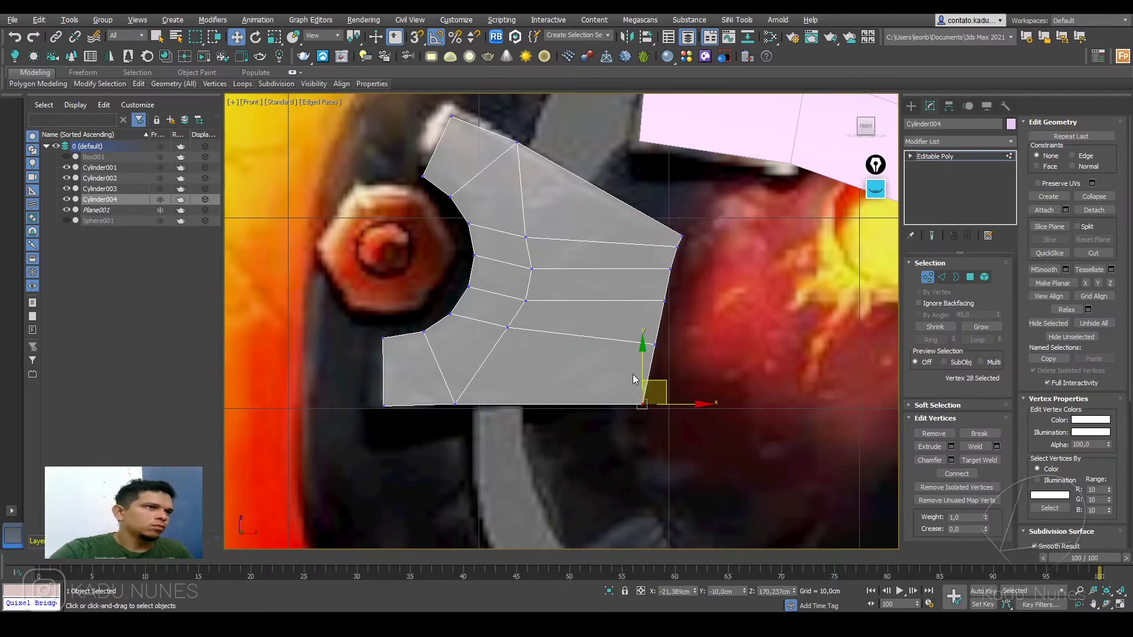
Step: Select the front face's upper, lower-left and bottom border edges and extrude a copy of them backward to form side walls
alt+middle_drag(581, 342, 634, 349)
key(f)
scroll(543, 291, up, 5)
alt+middle_drag(569, 284, 471, 379)
key(2)
click(500, 358)
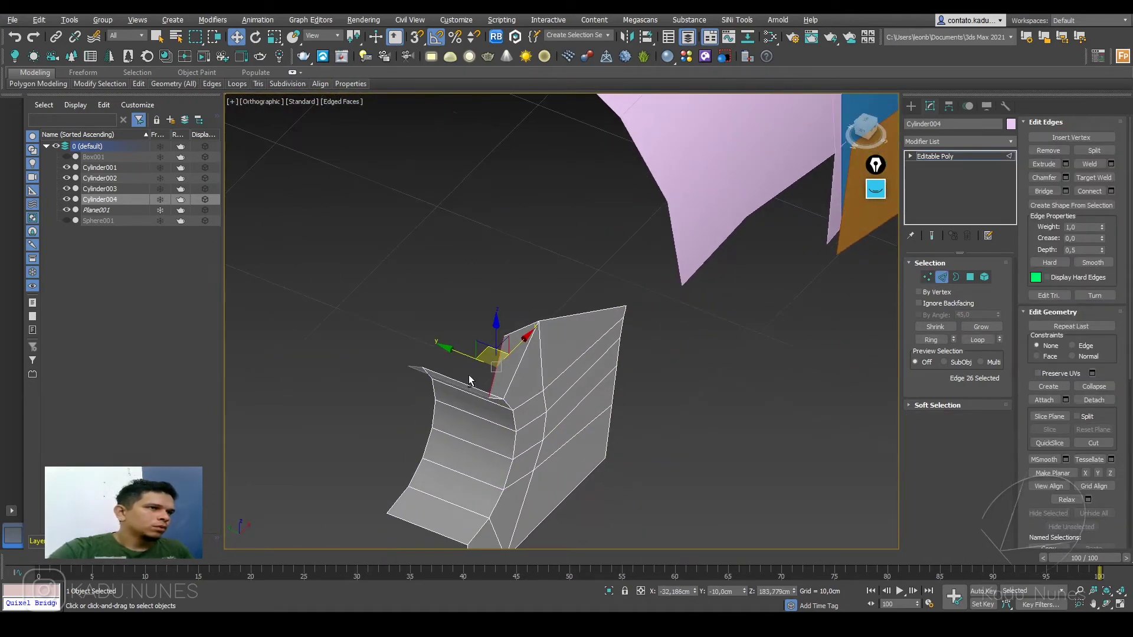
ctrl+click(520, 330)
ctrl+click(566, 317)
alt+middle_drag(504, 405, 547, 312)
ctrl+click(529, 368)
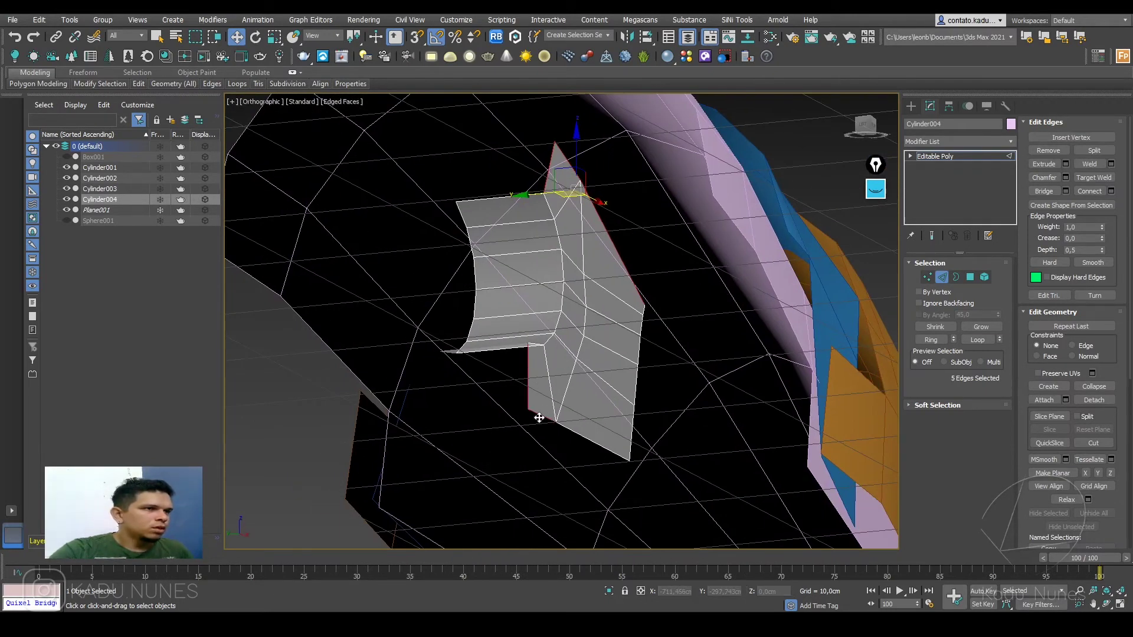
alt+middle_drag(536, 302, 546, 306)
shift+drag(516, 187, 457, 203)
Step: Weld the overlapping vertices where the new side walls meet the arc's upper and lower ends, with a 0.1 cm threshold
scroll(473, 208, up, 4)
key(1)
middle_drag(464, 271, 462, 184)
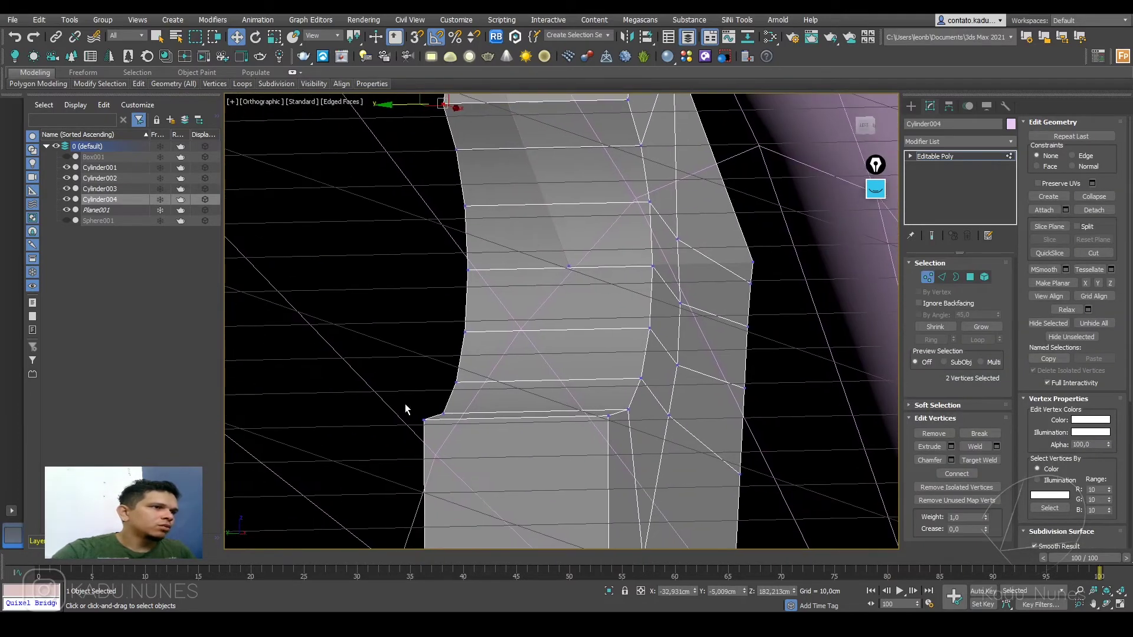
ctrl+drag(429, 431, 429, 432)
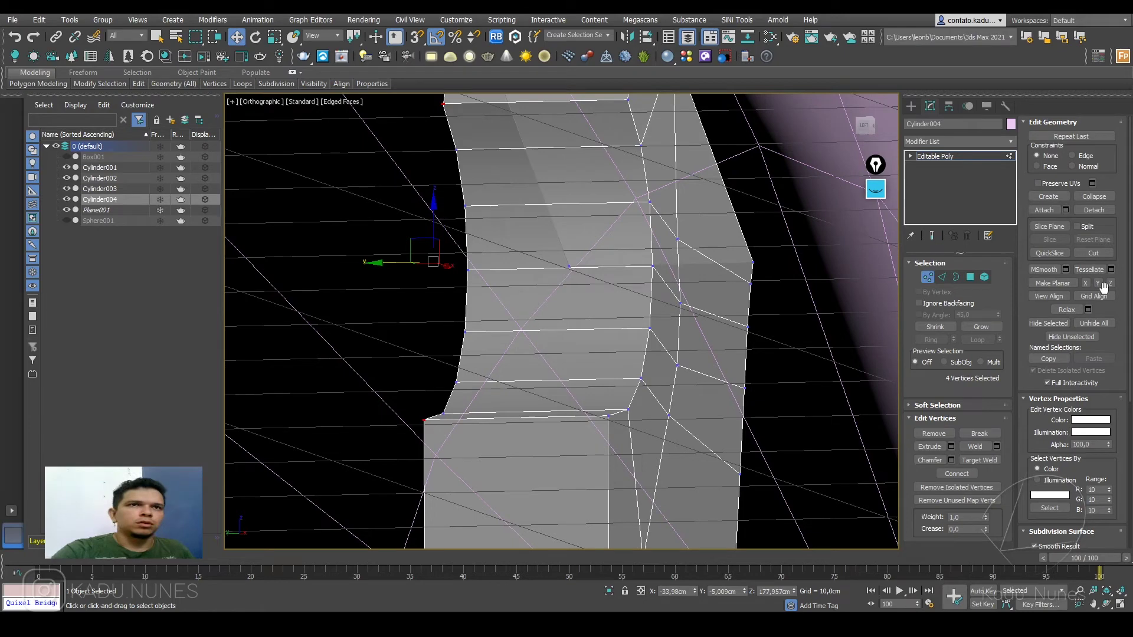
click(997, 447)
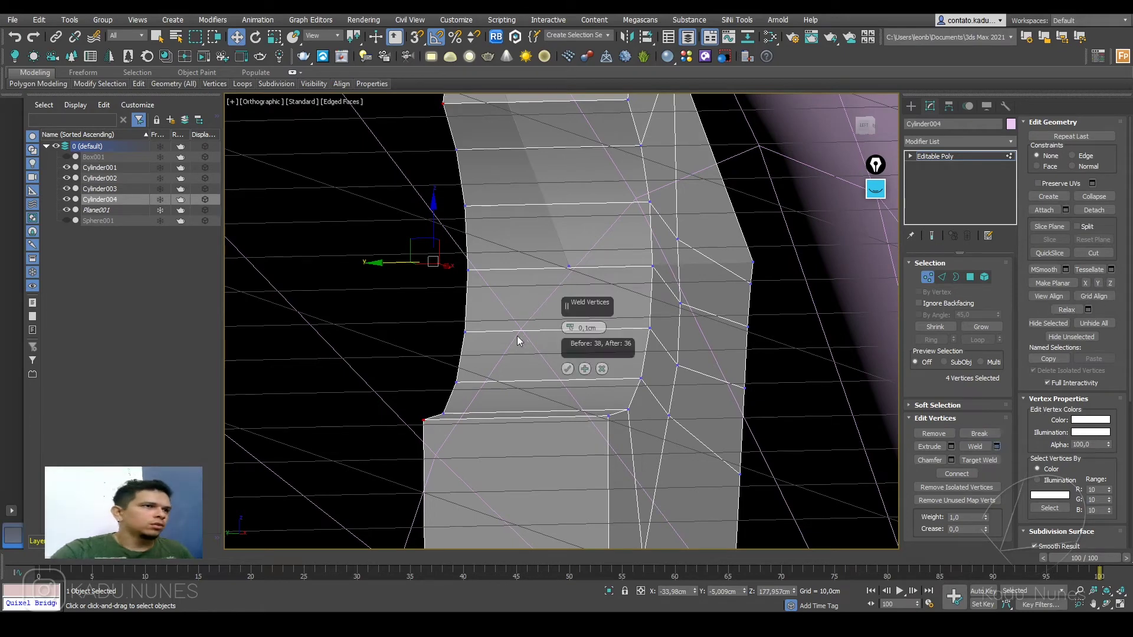
click(568, 369)
Step: Pull the arc's lower corner vertex away to test the weld, and undo the move
click(429, 412)
alt+middle_drag(430, 413, 455, 421)
click(454, 420)
drag(455, 416, 375, 419)
key(ctrl+z)
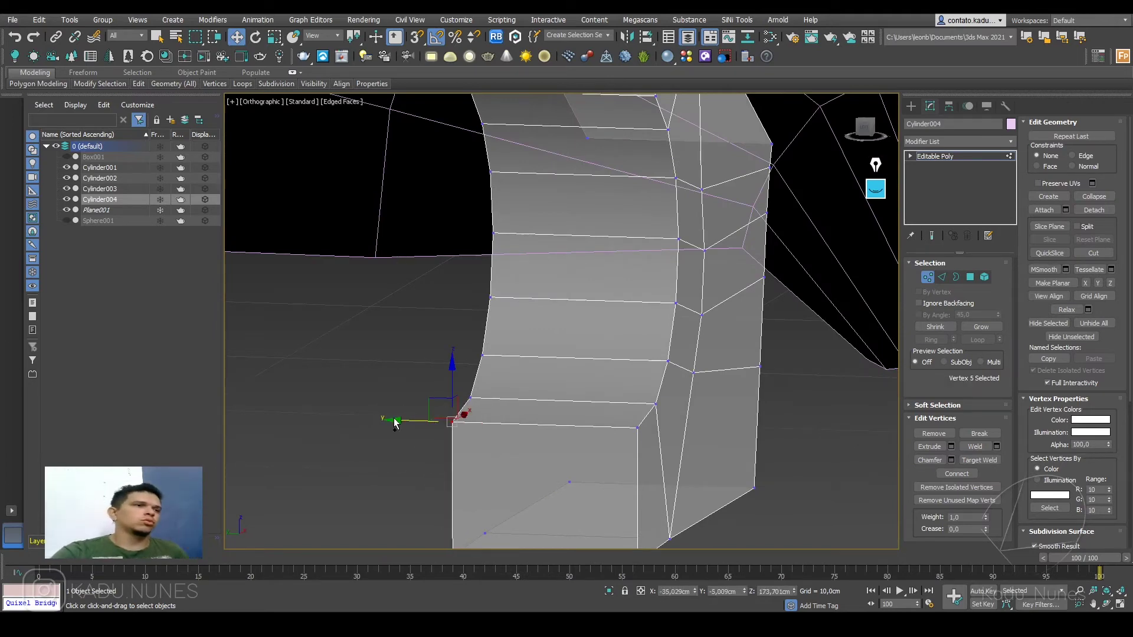
Step: Nudge the middle vertex pair on the bracket's upper edge to line up with the reference outline
middle_drag(494, 300, 496, 450)
scroll(601, 308, down, 4)
alt+middle_drag(610, 306, 528, 310)
key(f)
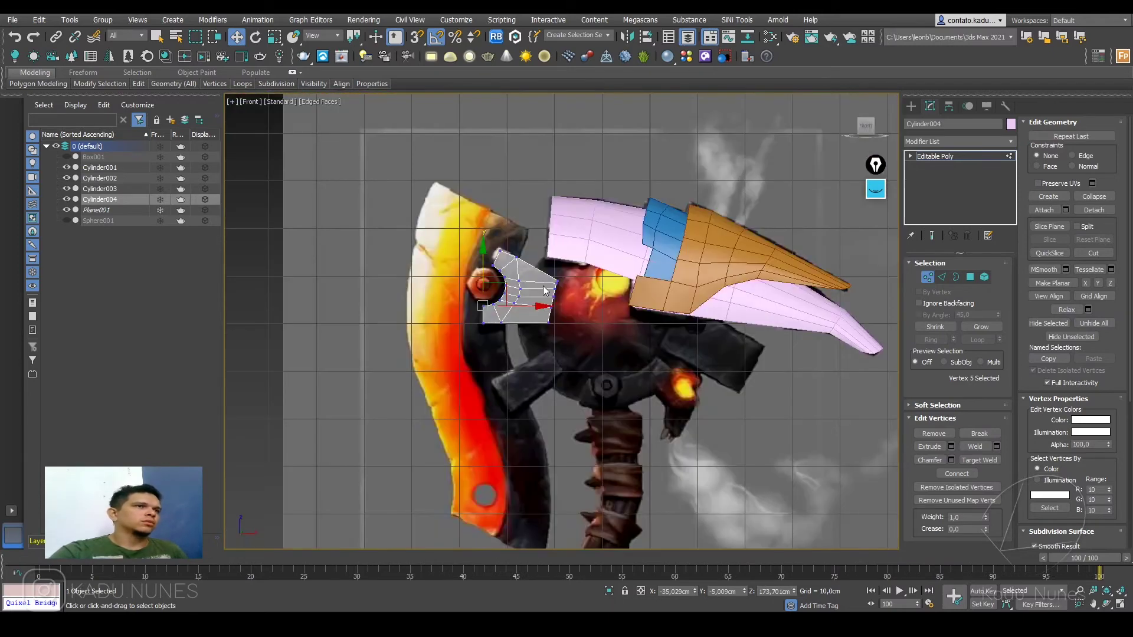
scroll(558, 341, up, 10)
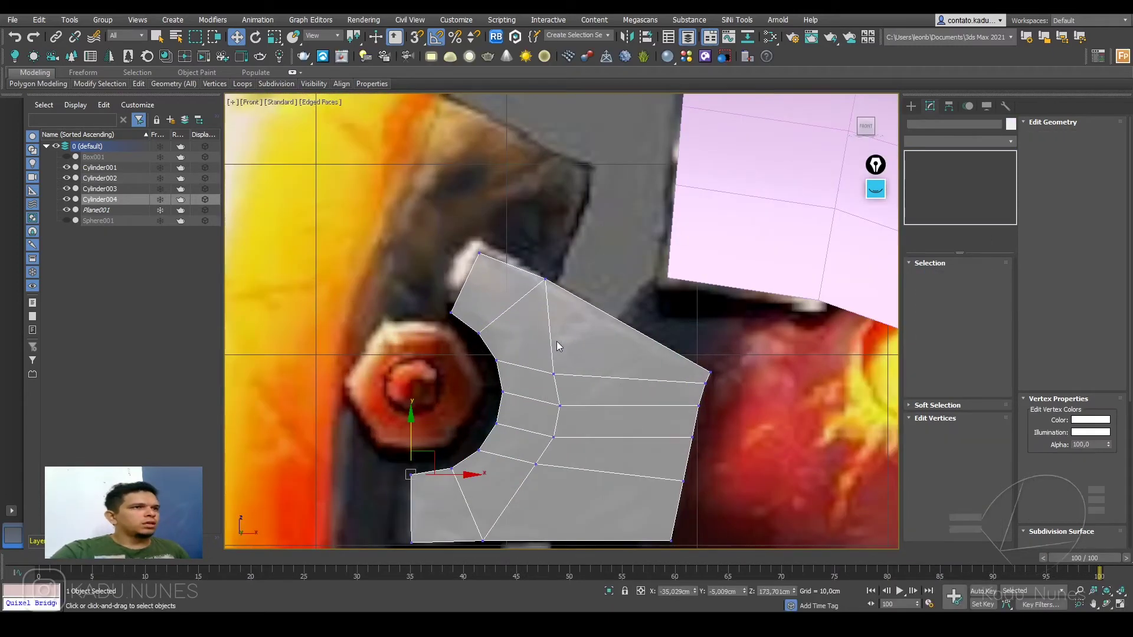
middle_drag(557, 341, 559, 291)
drag(530, 203, 562, 243)
drag(546, 199, 545, 204)
drag(469, 284, 469, 285)
middle_drag(532, 300, 516, 288)
drag(515, 202, 549, 234)
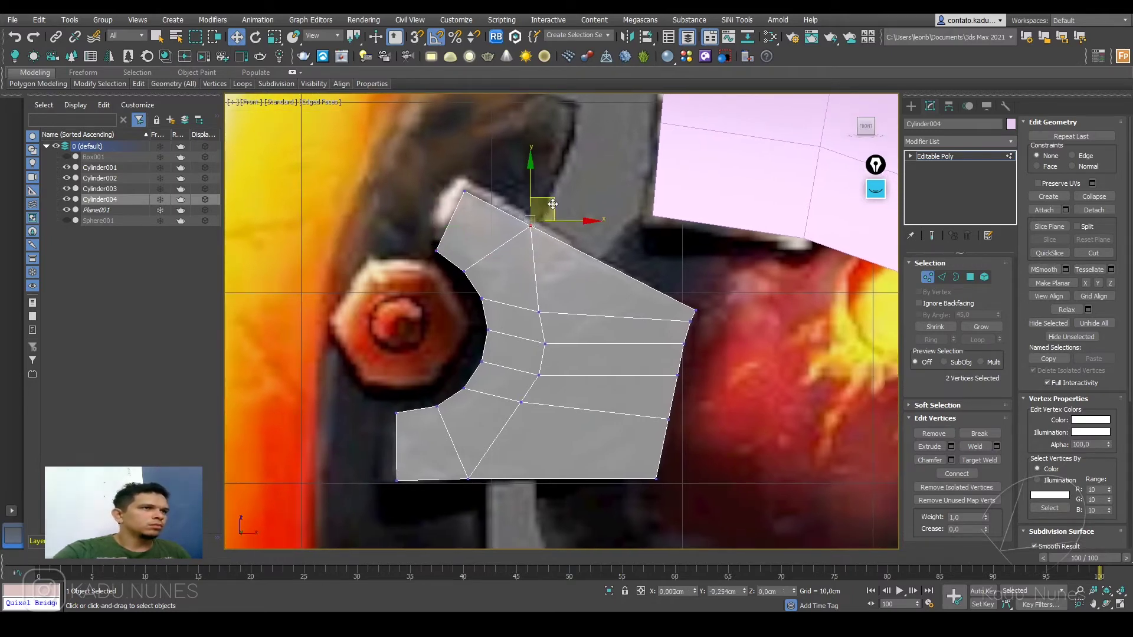
Step: Select the front border edges at the bracket's right end and extrude a copy of them backward to close that side
alt+middle_drag(547, 235, 519, 260)
key(2)
double_click(609, 387)
alt+click(655, 295)
alt+click(617, 464)
shift+drag(653, 367, 713, 371)
Step: Weld the overlapping vertices at the right end's upper and lower back corners with a 0.72 cm threshold
key(1)
drag(697, 288, 678, 308)
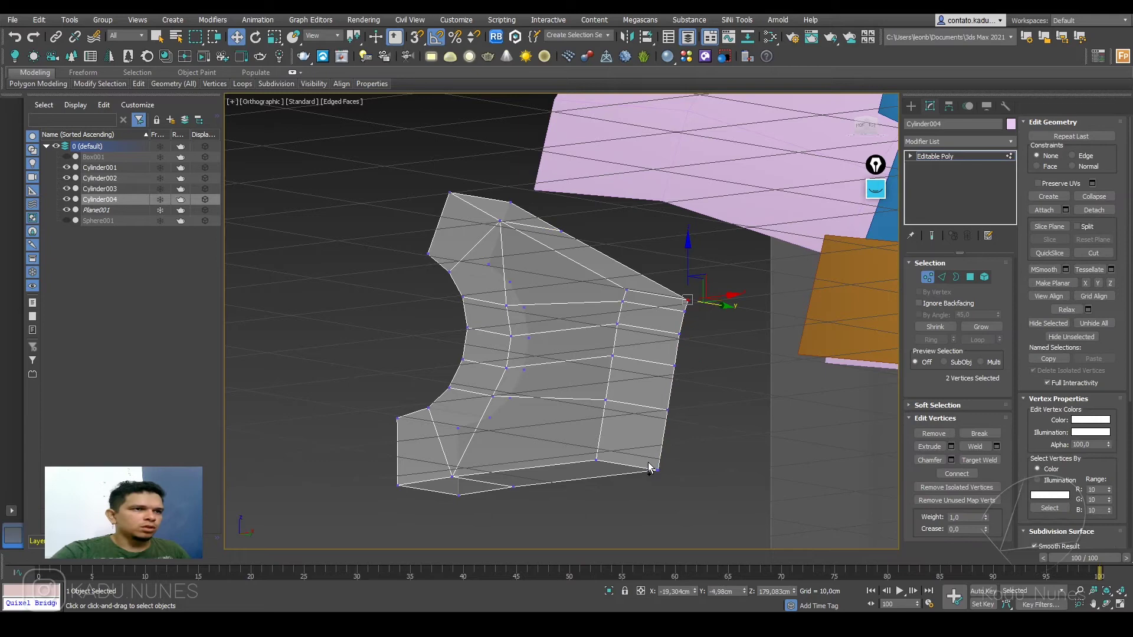
ctrl+drag(681, 491, 681, 491)
click(997, 446)
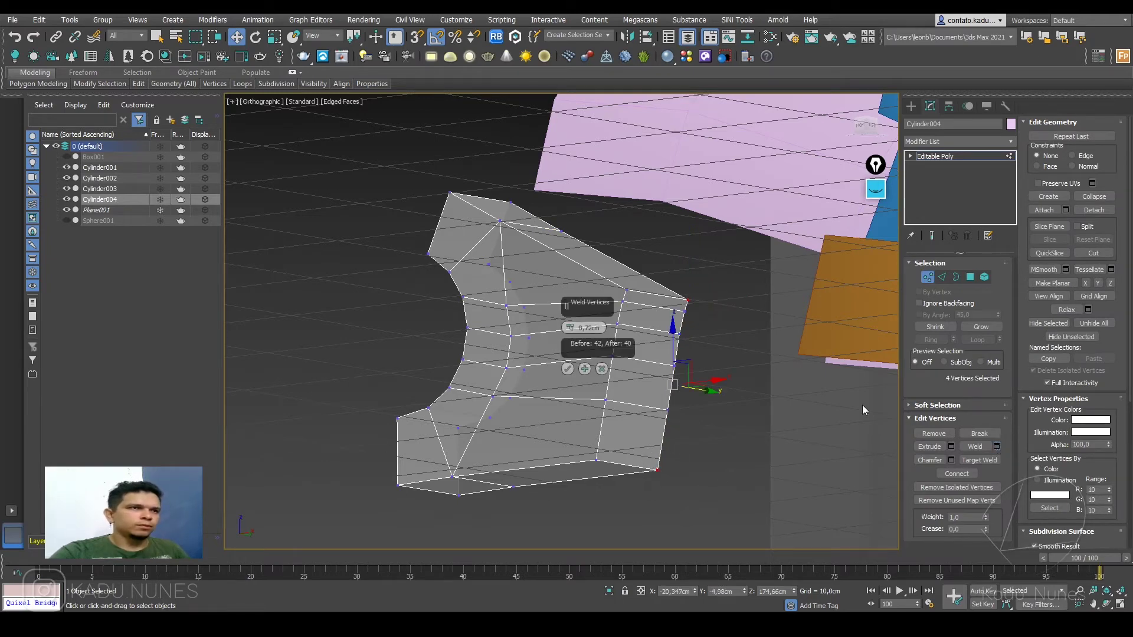
click(569, 371)
Step: Collapse the four intermediate vertices on the right end's front edge into a single vertex
key(f)
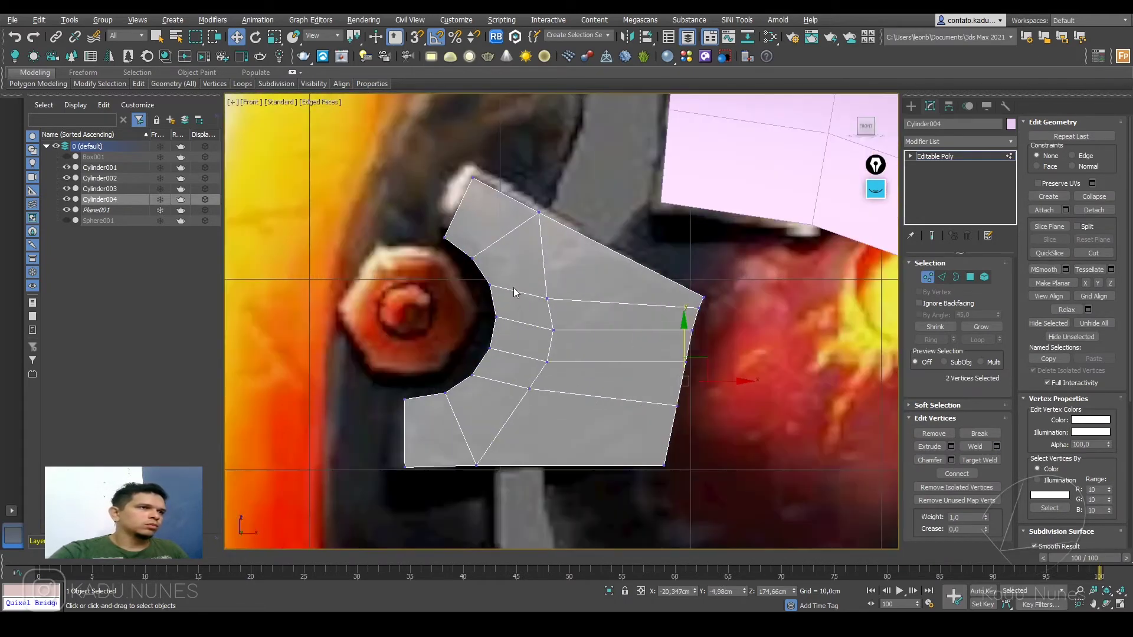
middle_drag(526, 304, 530, 271)
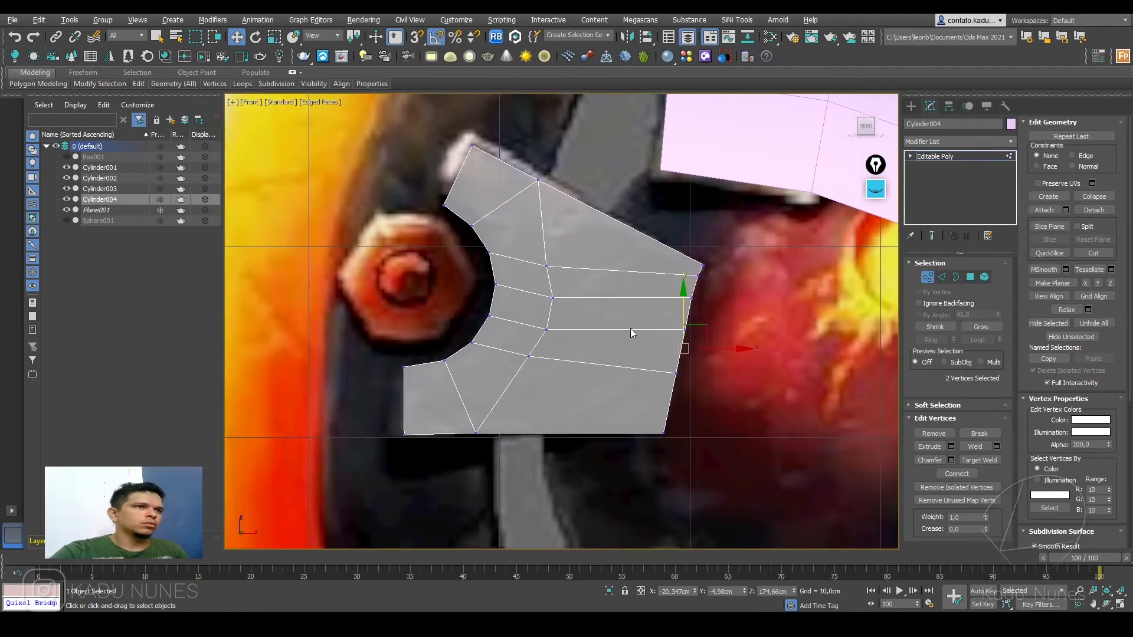
alt+middle_drag(704, 295, 678, 291)
click(663, 272)
ctrl+click(656, 292)
ctrl+click(650, 323)
ctrl+click(643, 368)
right_click(638, 363)
click(619, 235)
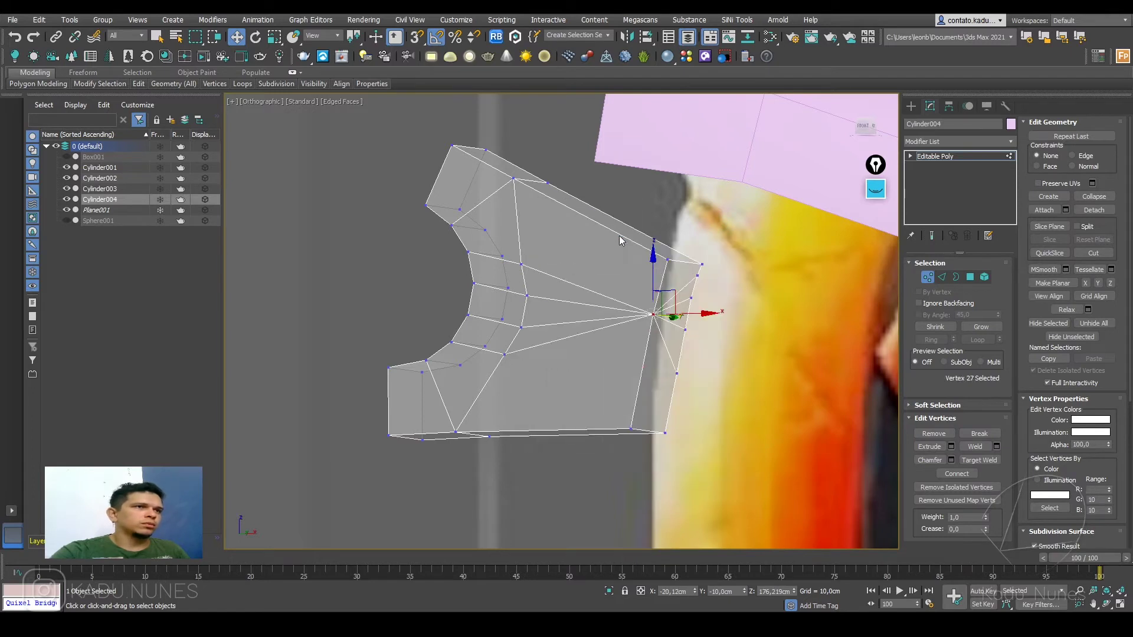
Step: Remove the surplus edges fanning across the bracket's right end face, leaving one dividing edge
key(2)
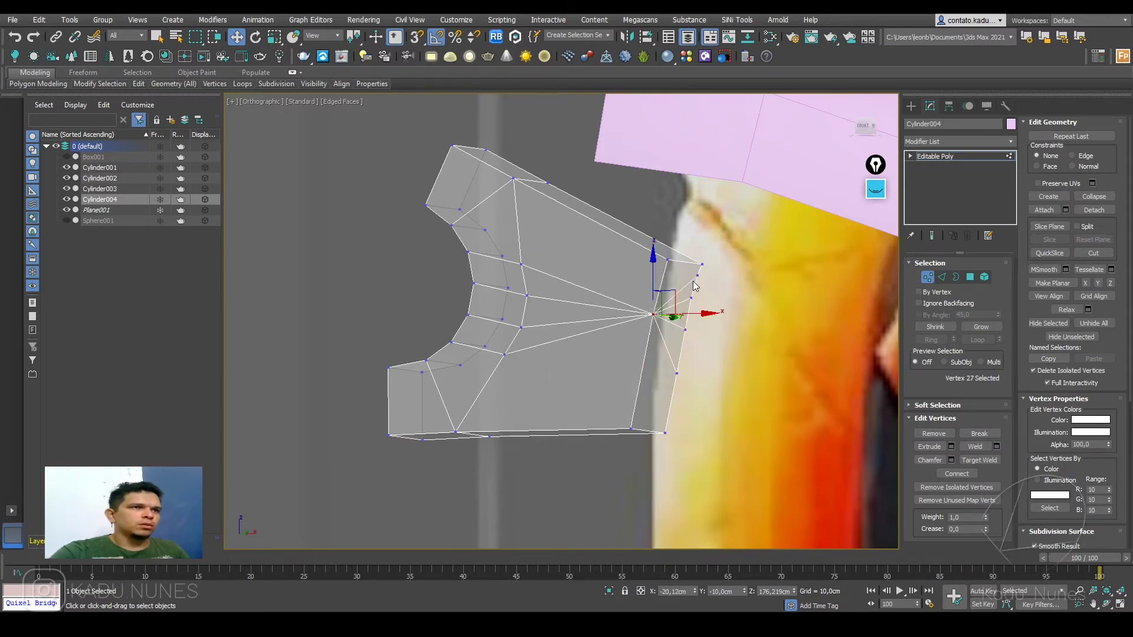
click(680, 288)
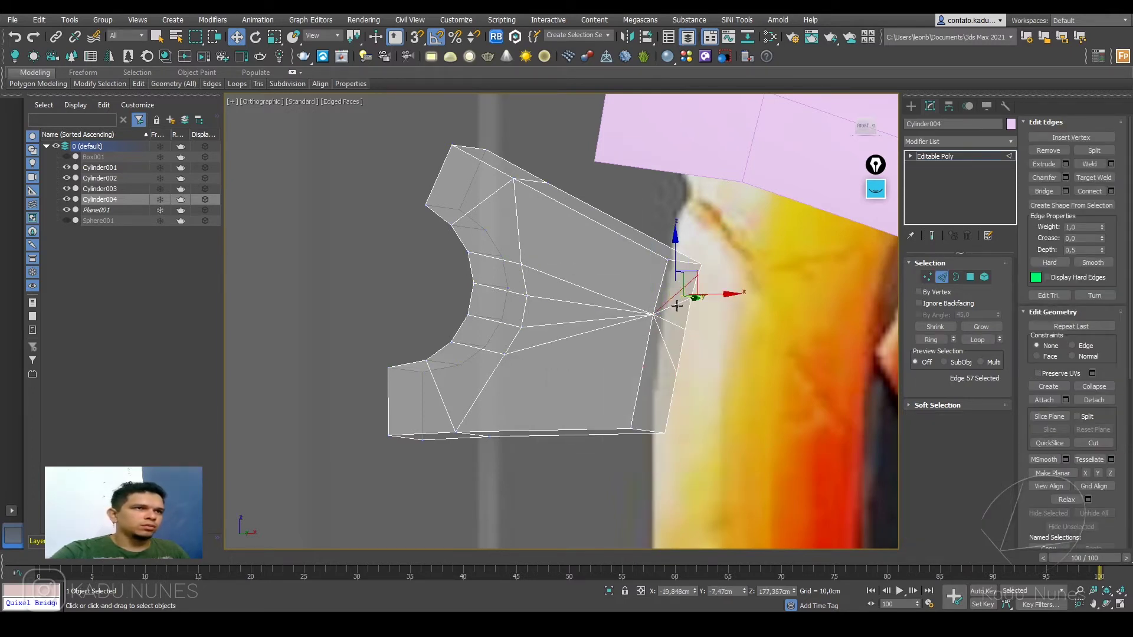
click(668, 347)
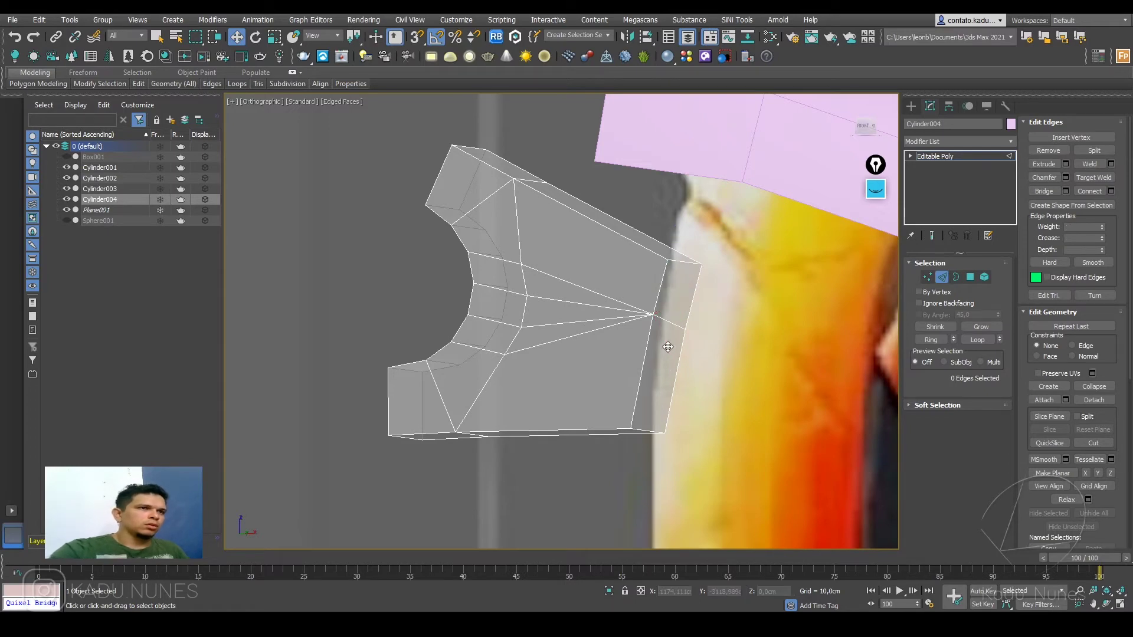
Step: Align the vertex pair midway along the bracket's right end with the slanted outline by scaling and moving it
key(f)
key(1)
scroll(555, 321, down, 3)
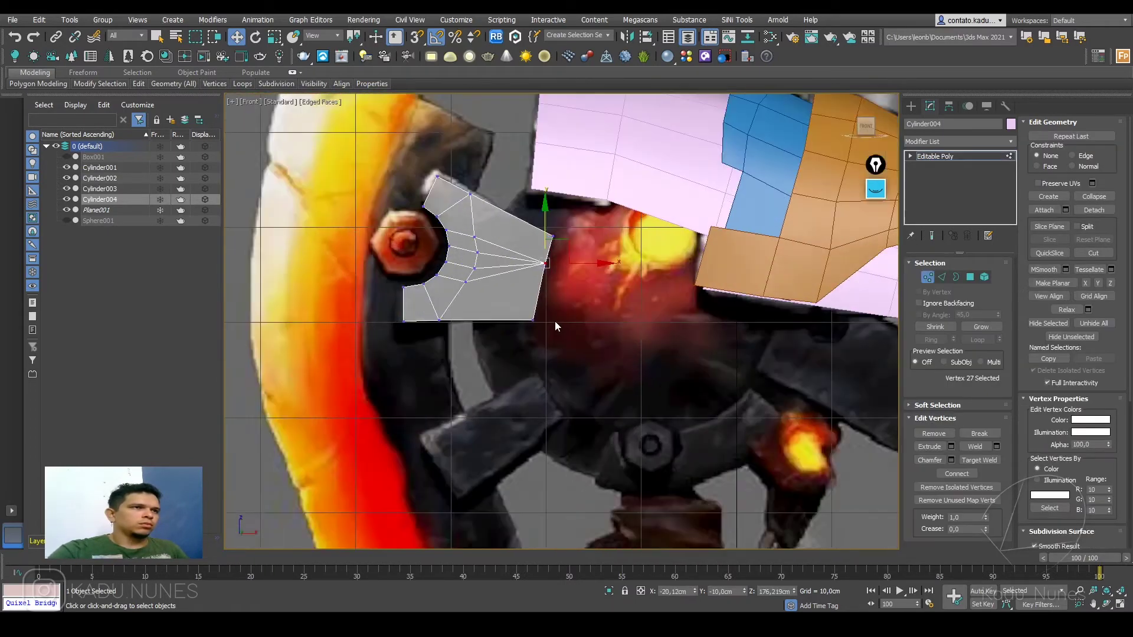
scroll(544, 292, up, 3)
drag(568, 269, 568, 269)
drag(564, 197, 399, 260)
key(r)
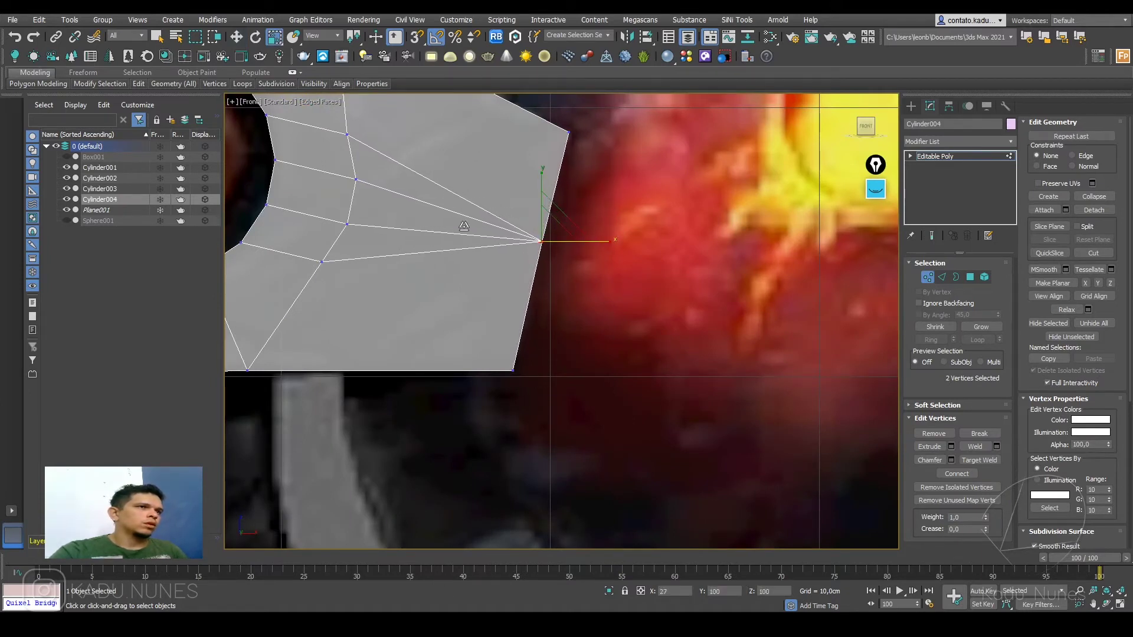
scroll(503, 269, down, 3)
key(w)
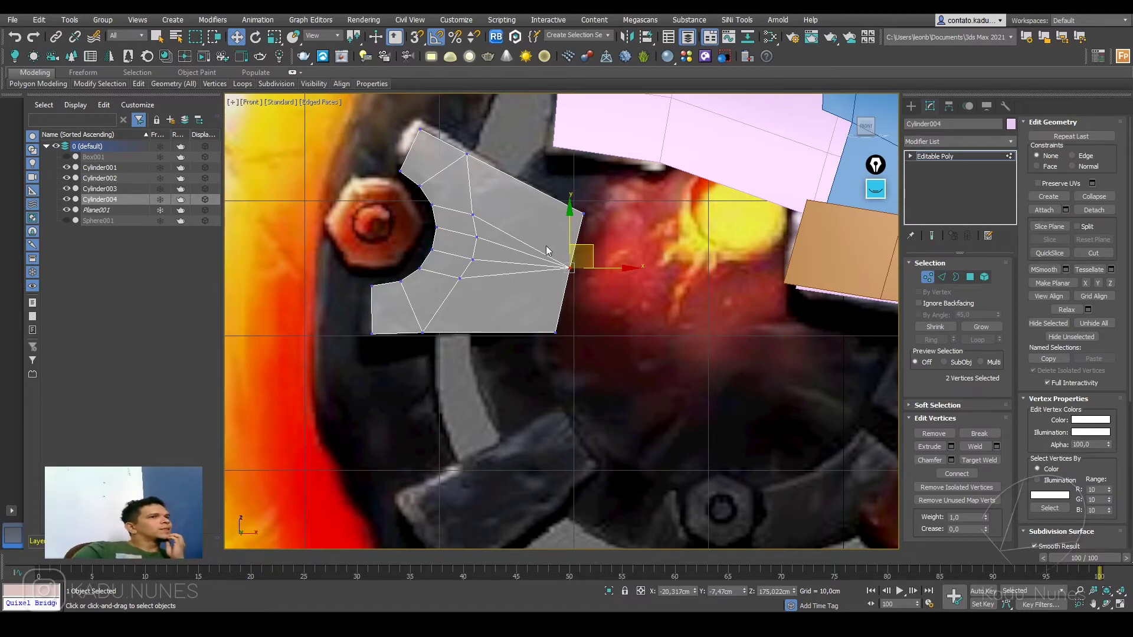
Step: Leave vertex editing and turn off the bracket's see-through display
middle_drag(494, 236, 488, 312)
click(947, 156)
scroll(472, 302, down, 2)
key(alt+x)
key(f)
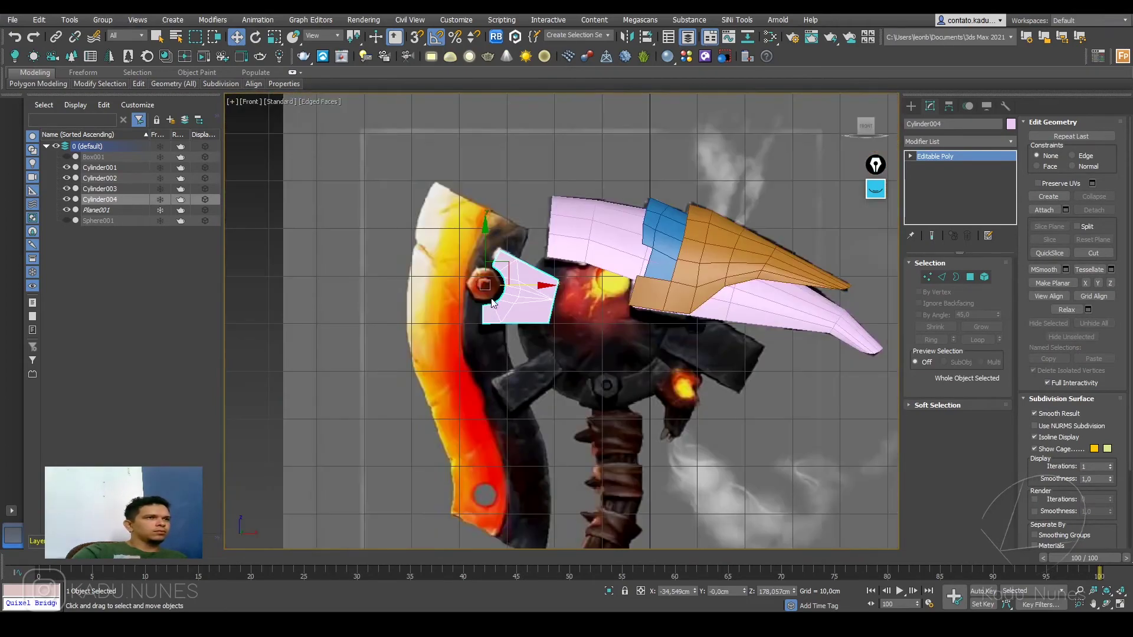
Step: Add a Symmetry modifier to the bracket and set its mirror axis to Z
scroll(492, 302, up, 3)
alt+middle_drag(517, 268, 607, 294)
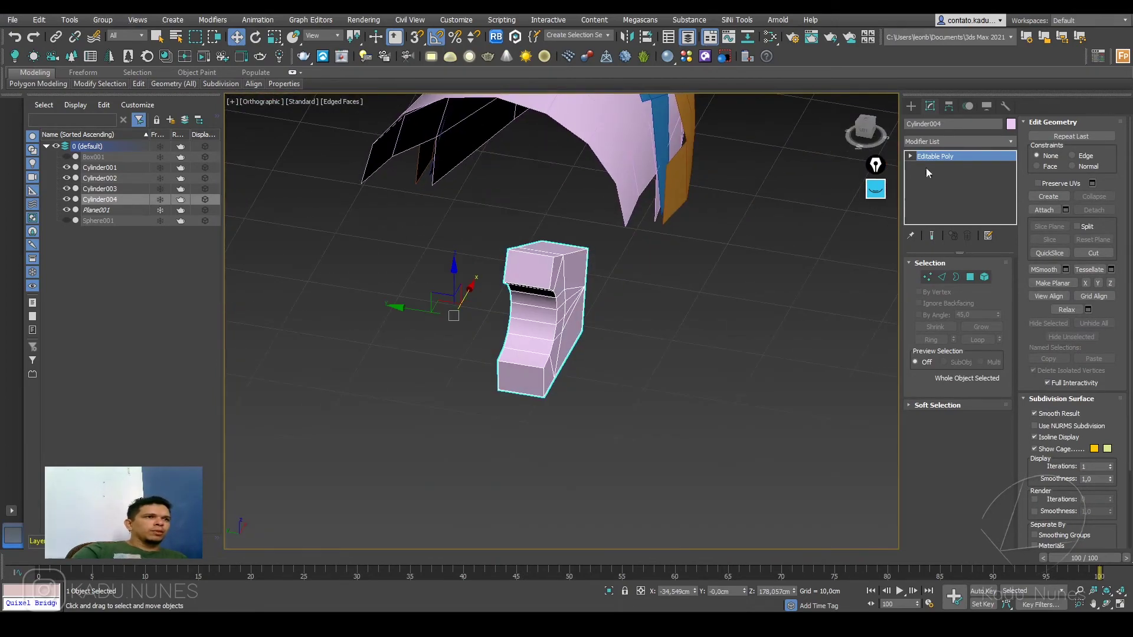
click(946, 143)
text(sy)
key(Return)
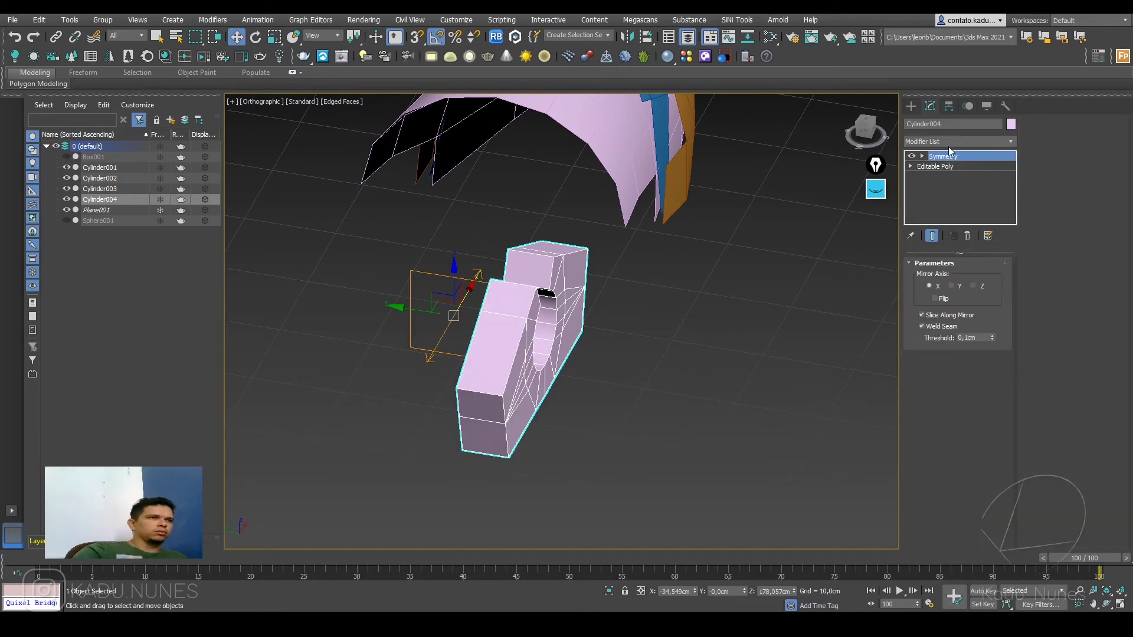
click(951, 286)
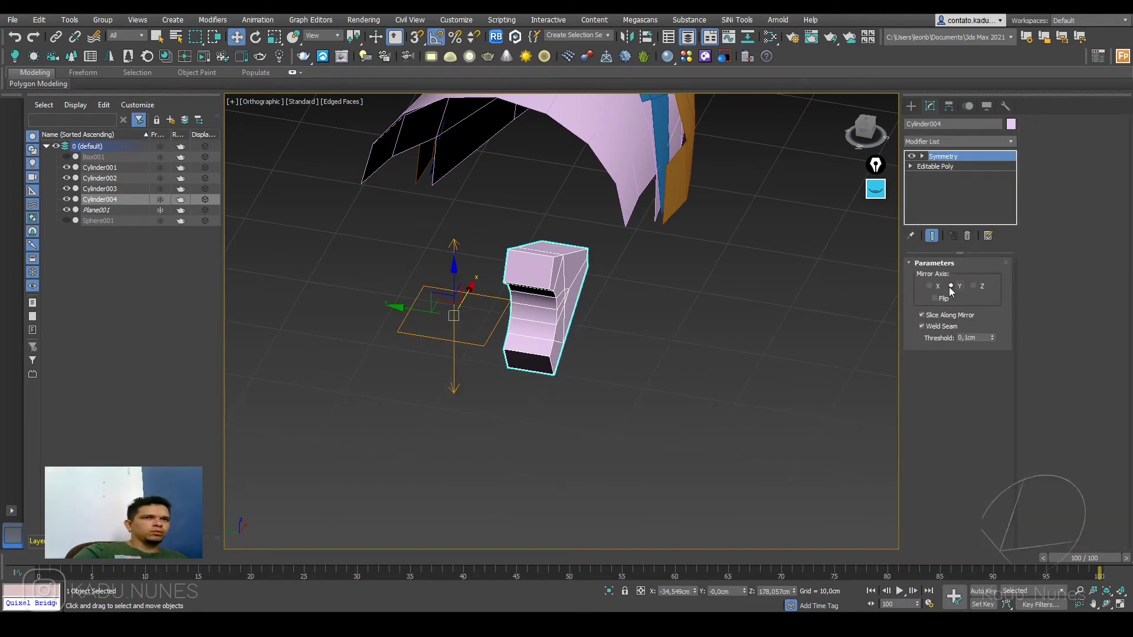
click(974, 286)
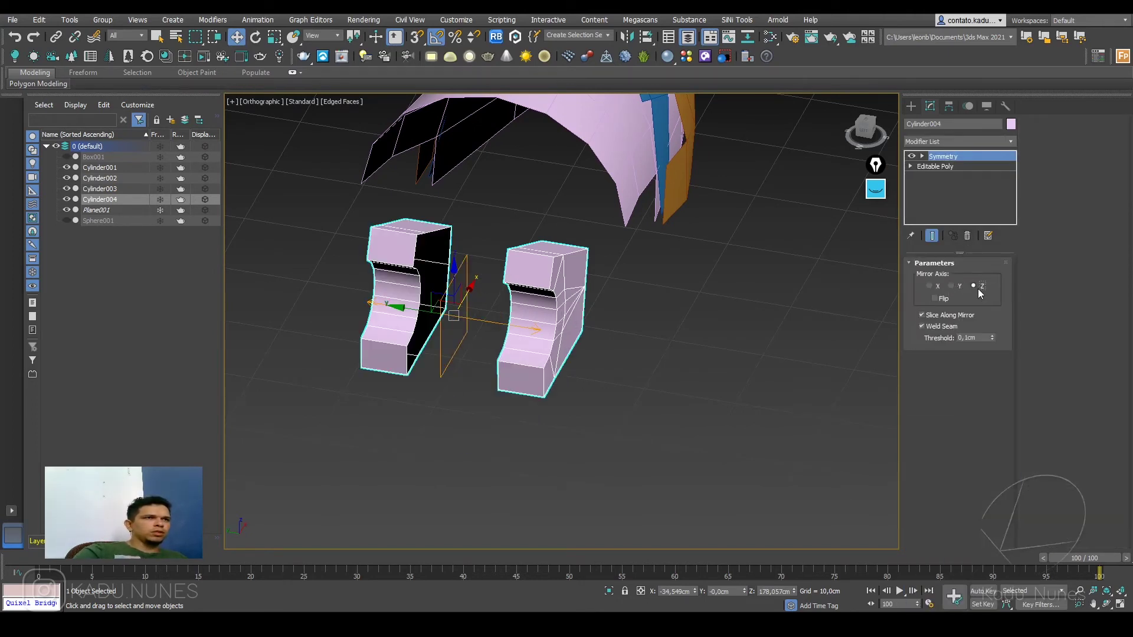
Step: Move the Symmetry mirror plane toward the bracket until its two halves join into one thicker solid
click(923, 156)
click(943, 167)
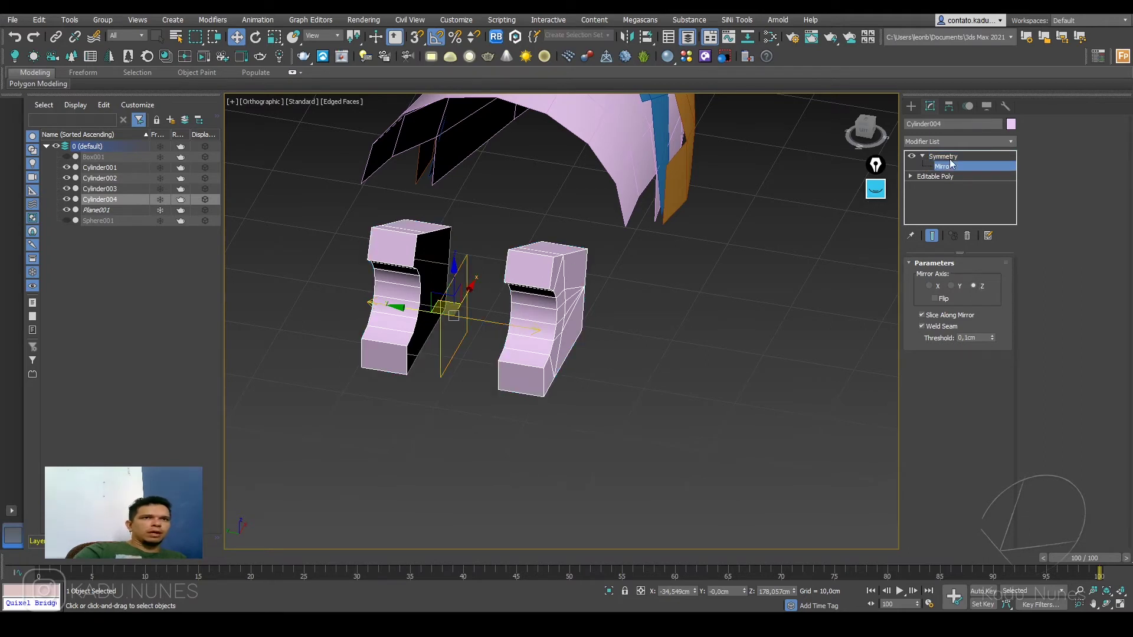
drag(423, 313, 472, 320)
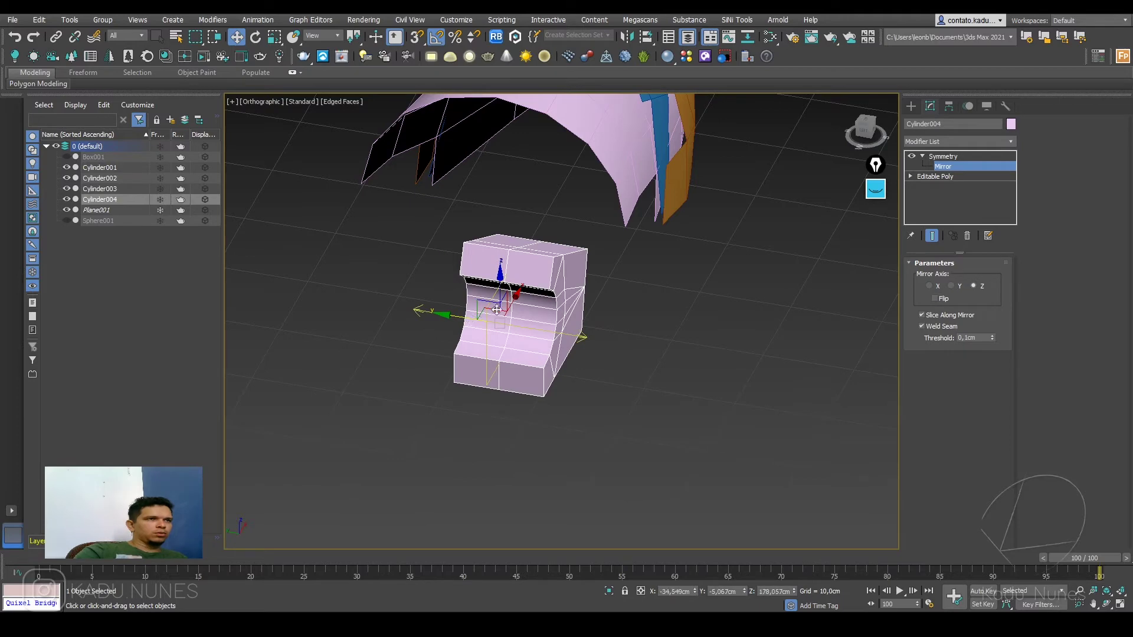
Step: Unhide all hidden objects in the scene
key(f)
scroll(500, 308, up, 5)
alt+middle_drag(513, 293, 572, 317)
key(f)
right_click(572, 317)
click(612, 255)
Step: Leave mirror plane editing and shift the whole bracket along its depth to a Y position of about 4.94 cm
alt+middle_drag(611, 251, 587, 339)
scroll(534, 257, up, 5)
alt+middle_drag(533, 256, 581, 323)
click(939, 156)
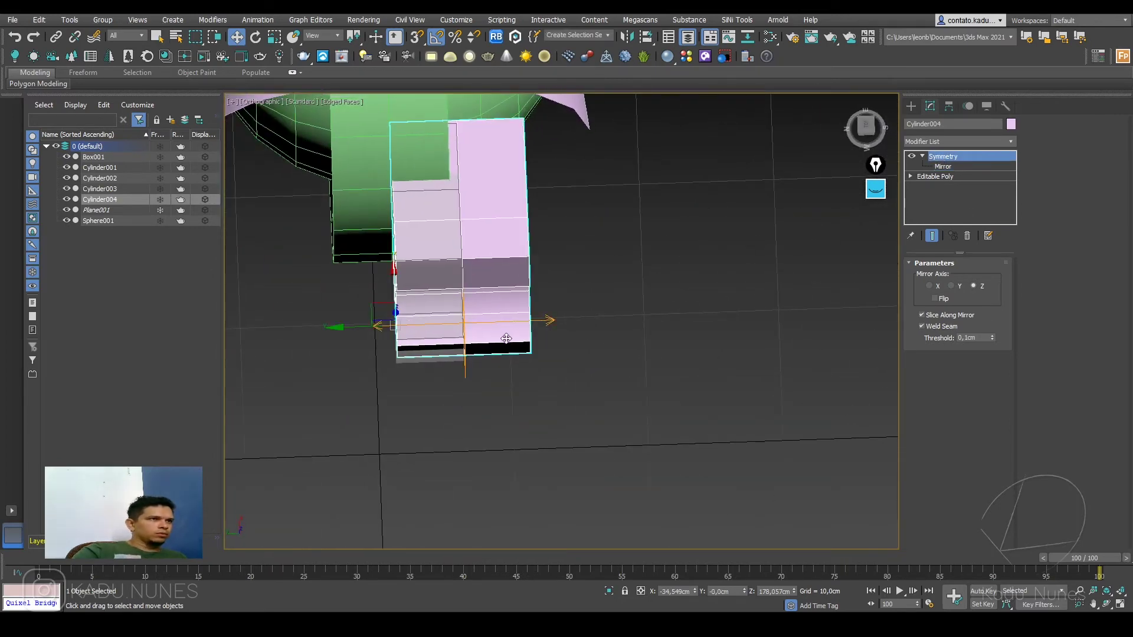
drag(355, 324, 288, 327)
alt+middle_drag(294, 330, 275, 309)
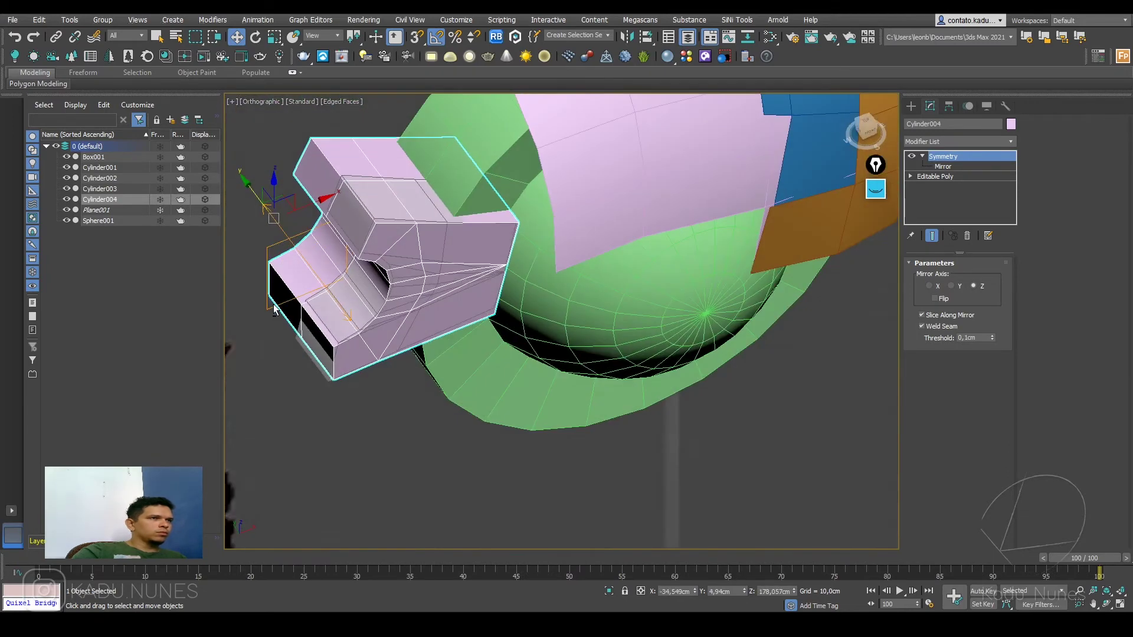
Step: In the front view with edges displayed, move the old bracket and the mirrored bracket sideways, clear of the bracket in the reference image
key(f)
click(386, 292)
scroll(405, 302, up, 3)
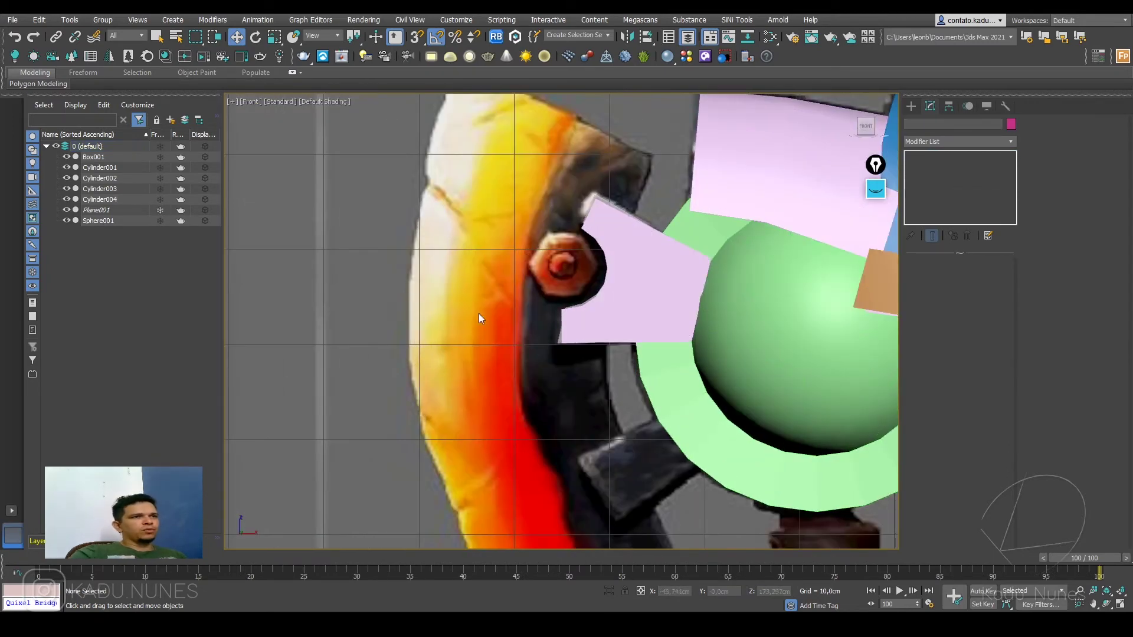
middle_drag(479, 314, 388, 298)
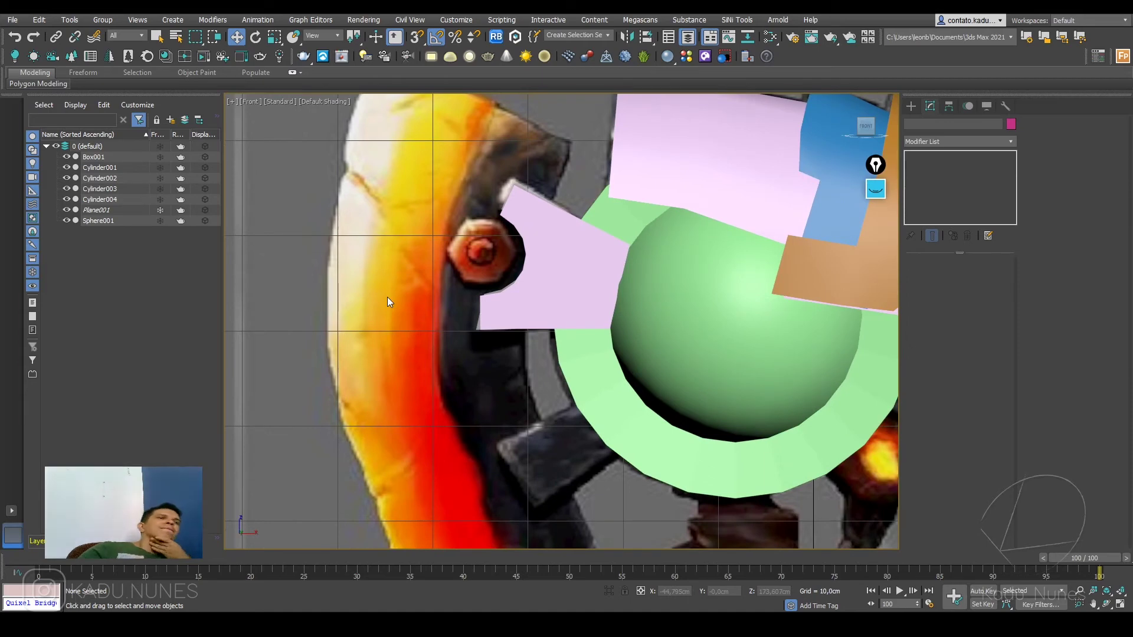
click(477, 324)
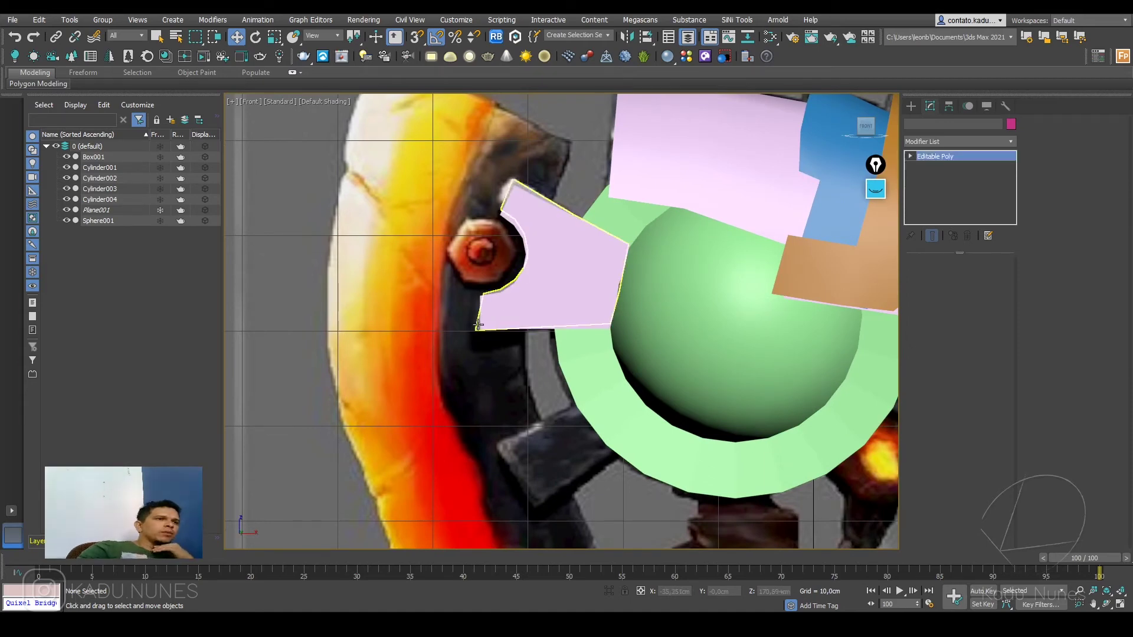
drag(591, 266, 374, 266)
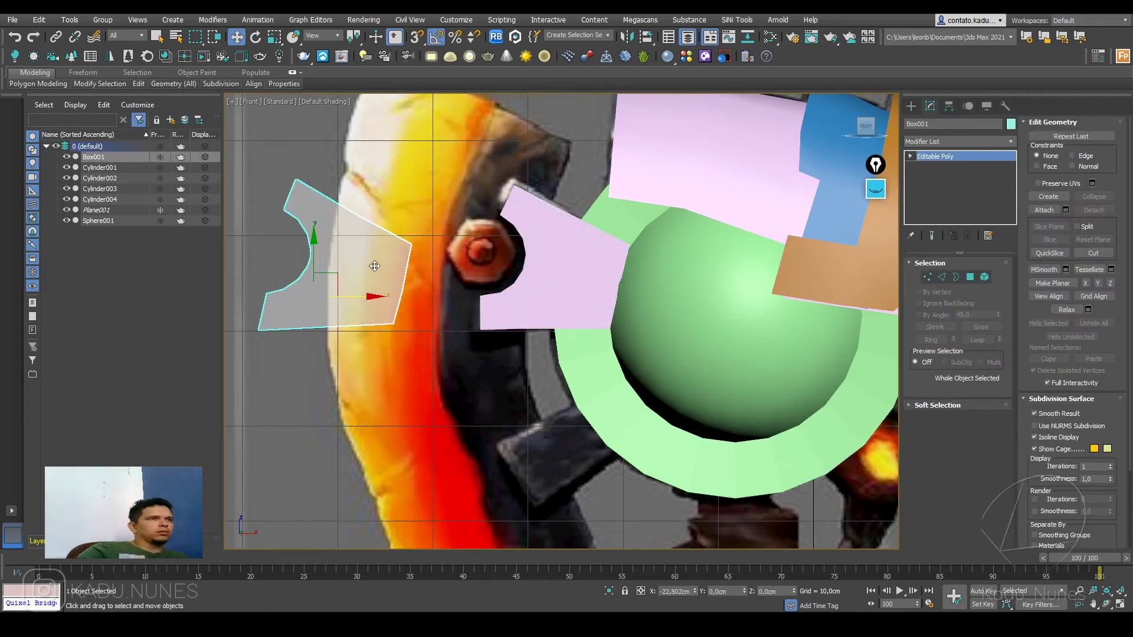
key(ctrl+z)
key(F4)
drag(580, 298, 401, 283)
click(551, 268)
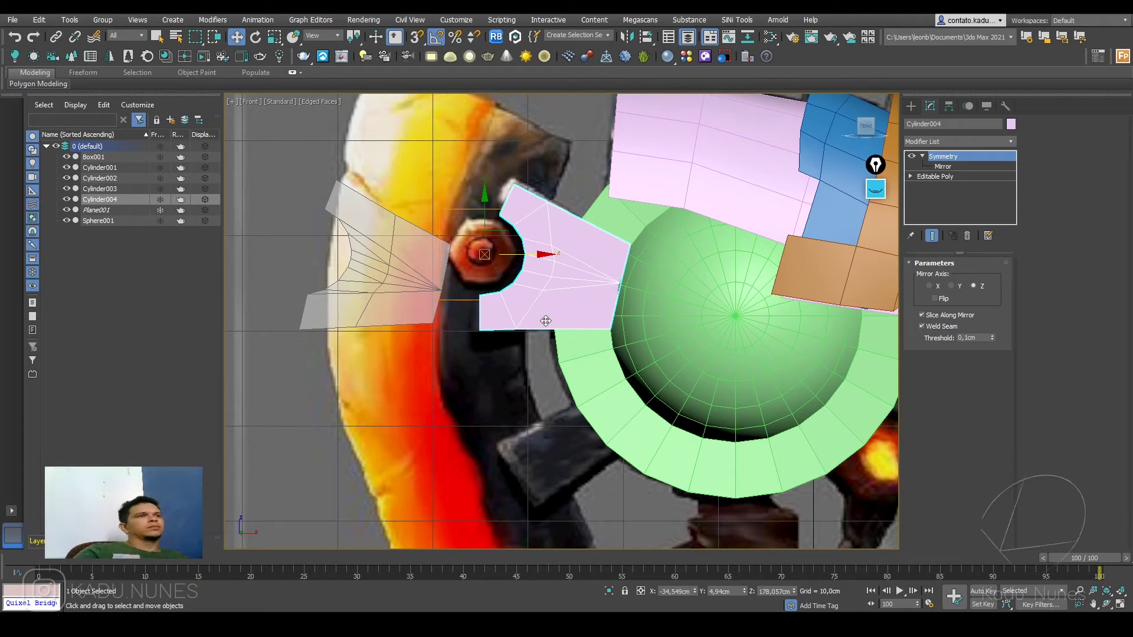
drag(541, 257, 199, 220)
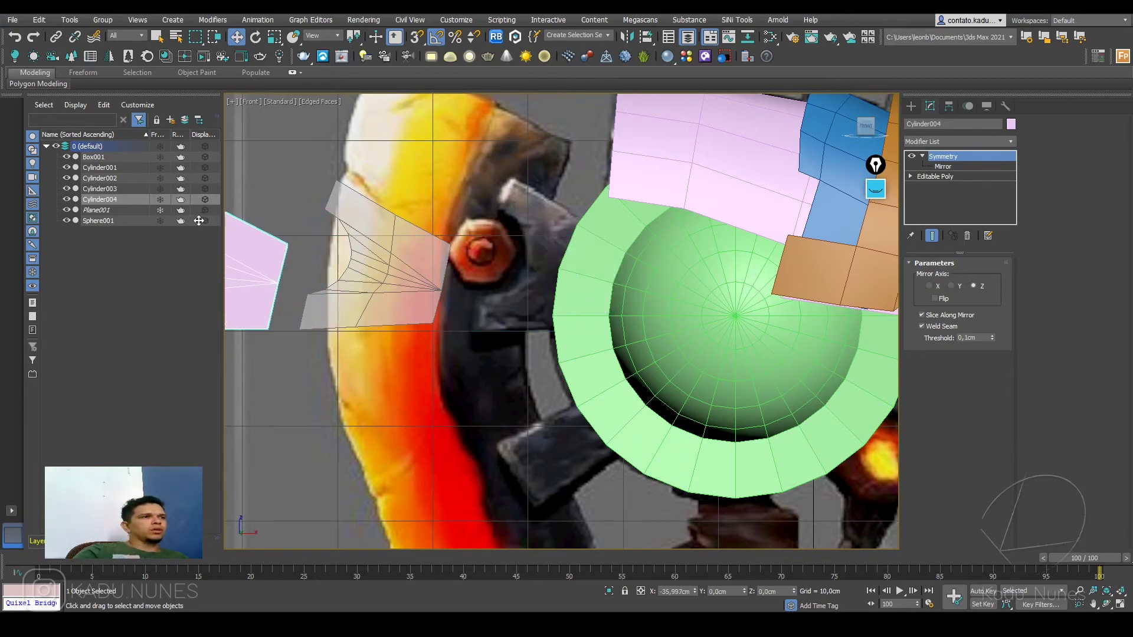
Step: Set the Line spline tool's drag type to Corner
click(910, 107)
click(924, 123)
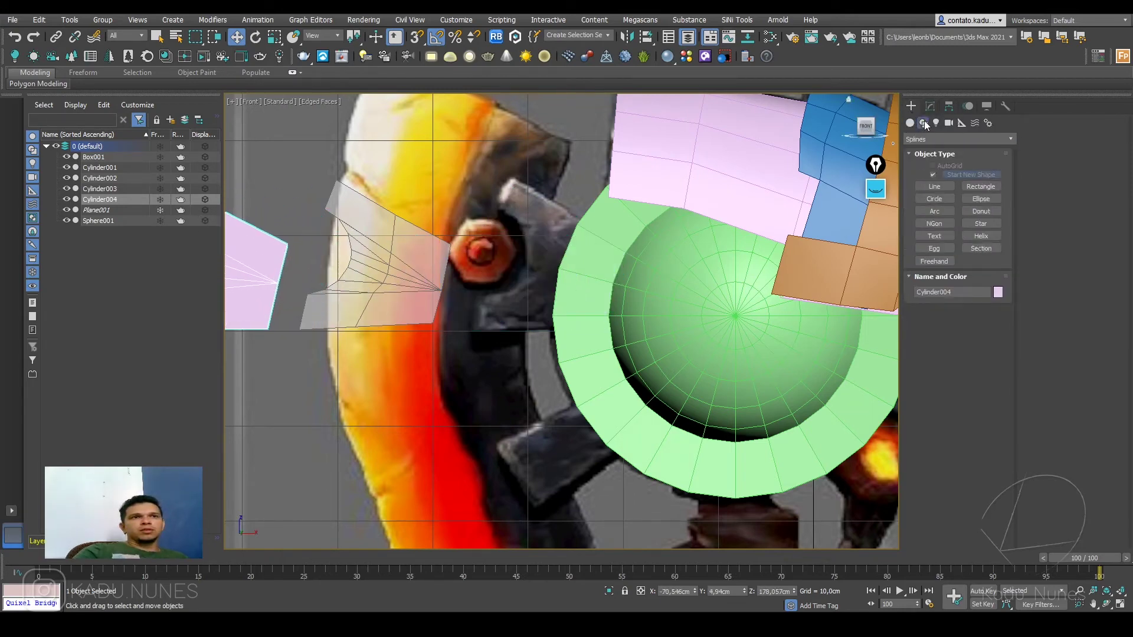
click(939, 187)
scroll(503, 207, up, 3)
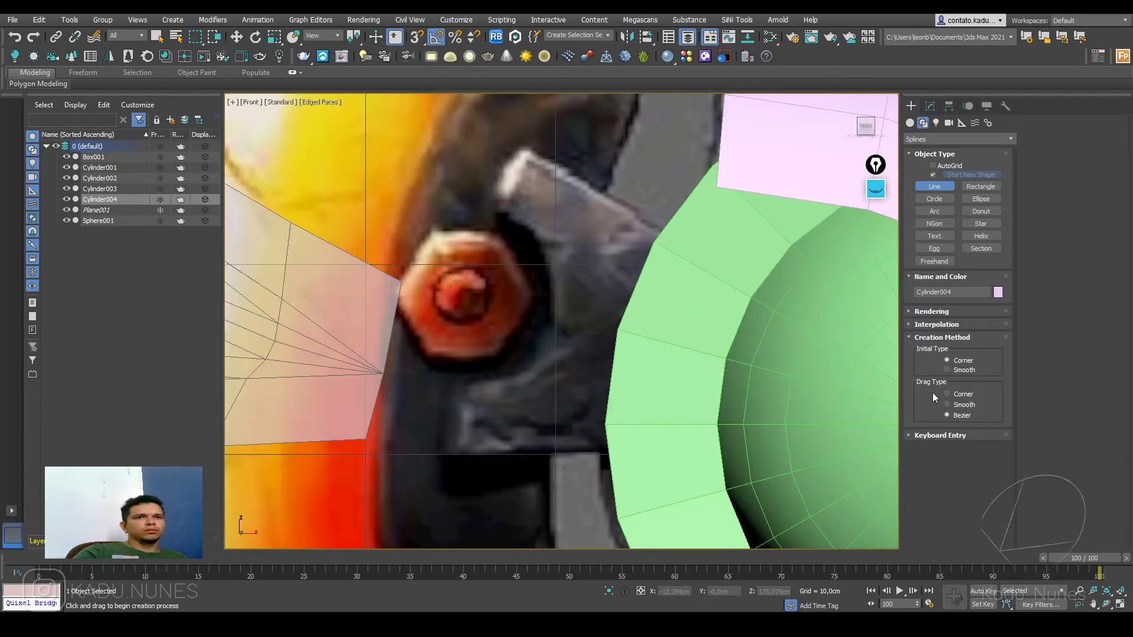
click(947, 394)
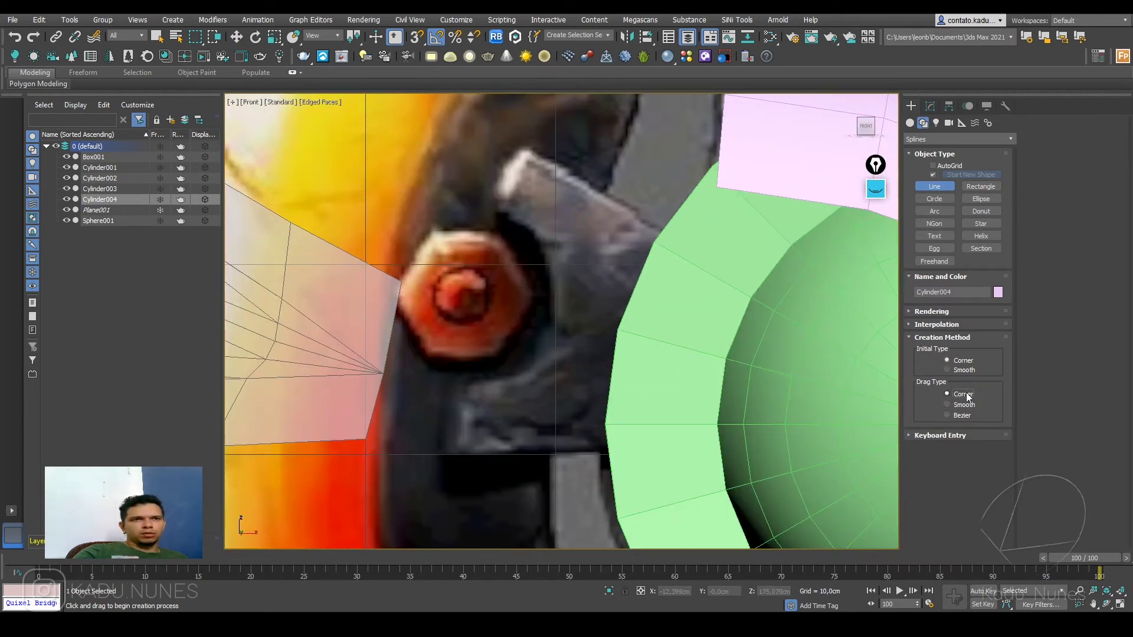
right_click(502, 213)
Step: Hide the green sphere and ring object that covers the reference image
scroll(502, 213, down, 5)
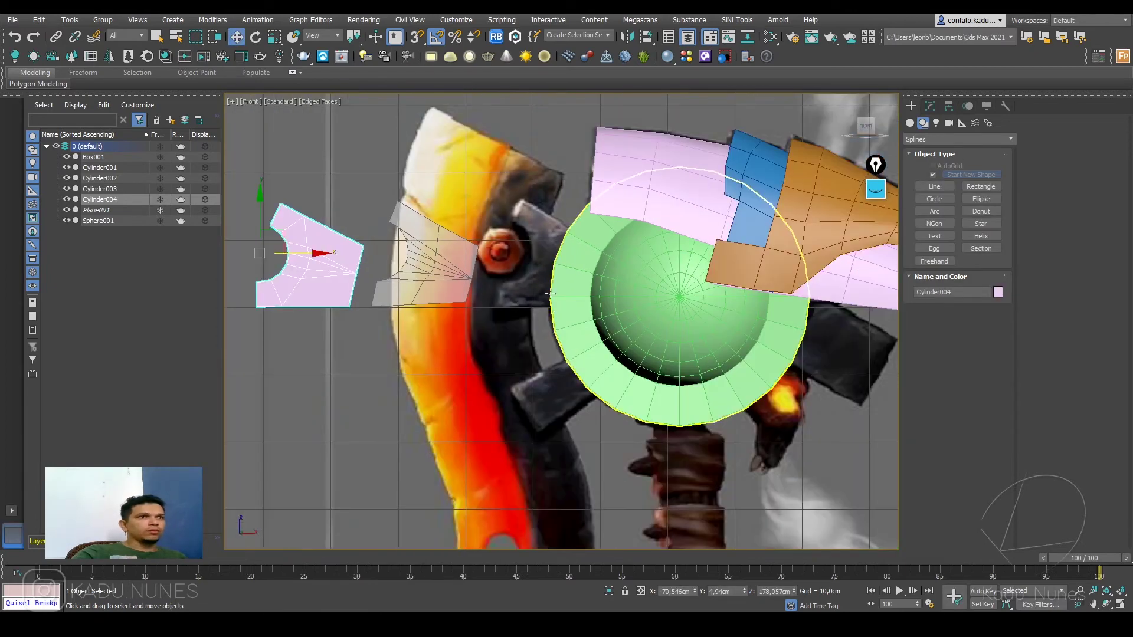
click(614, 295)
right_click(618, 290)
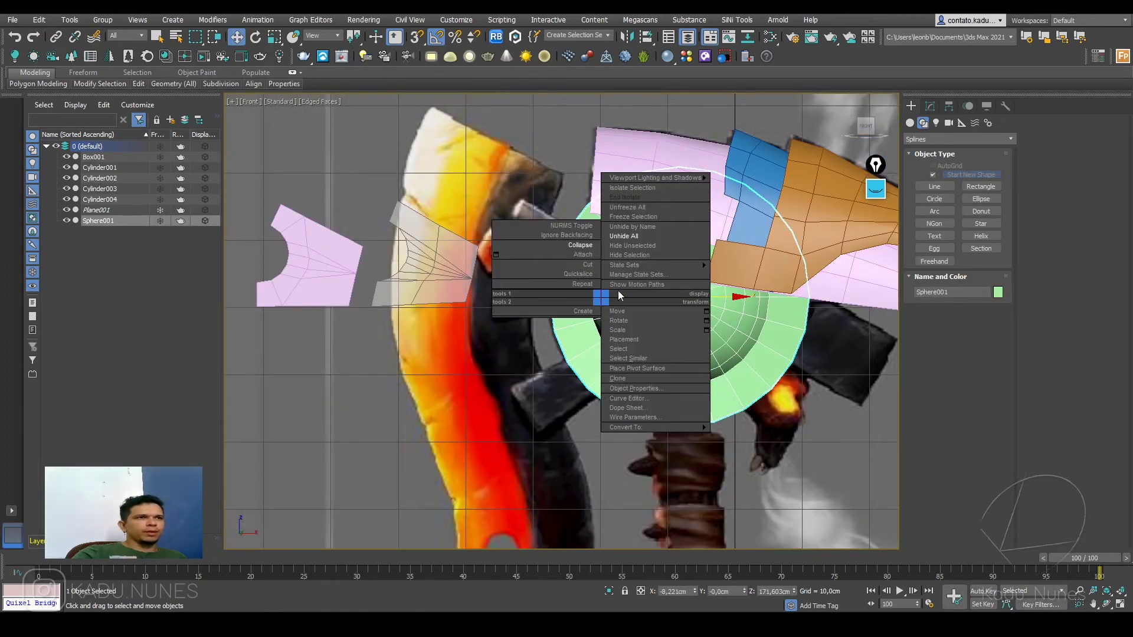
click(640, 254)
scroll(522, 236, up, 4)
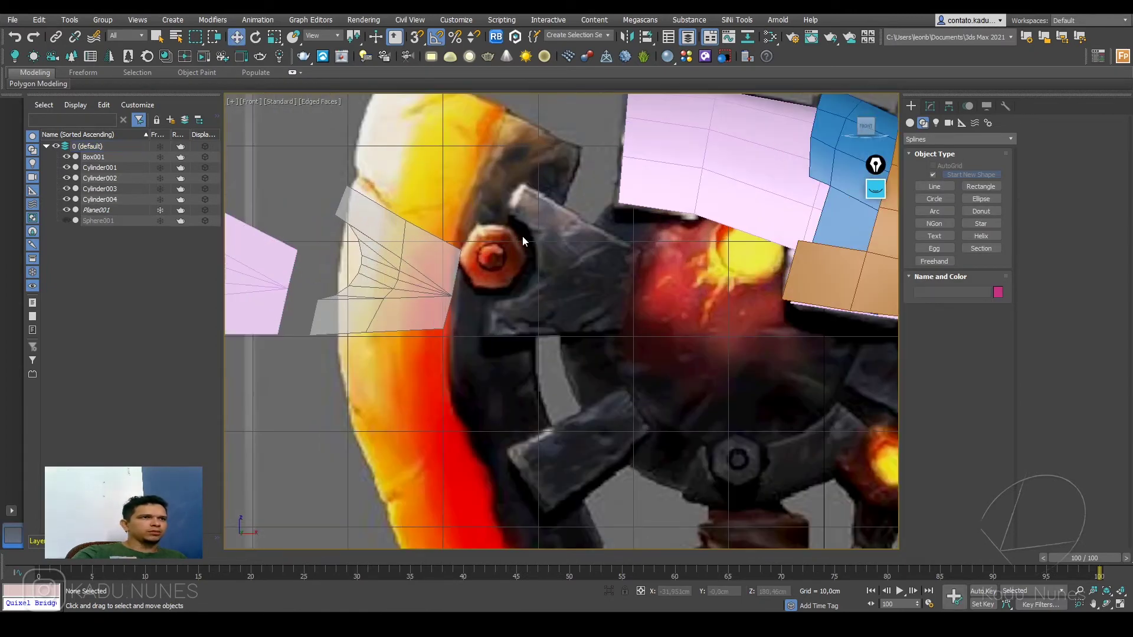
Step: Trace the reference bracket's outline with a closed seven-point straight-line spline, placing one point at the inner notch beside the bolt
click(933, 187)
scroll(500, 214, up, 2)
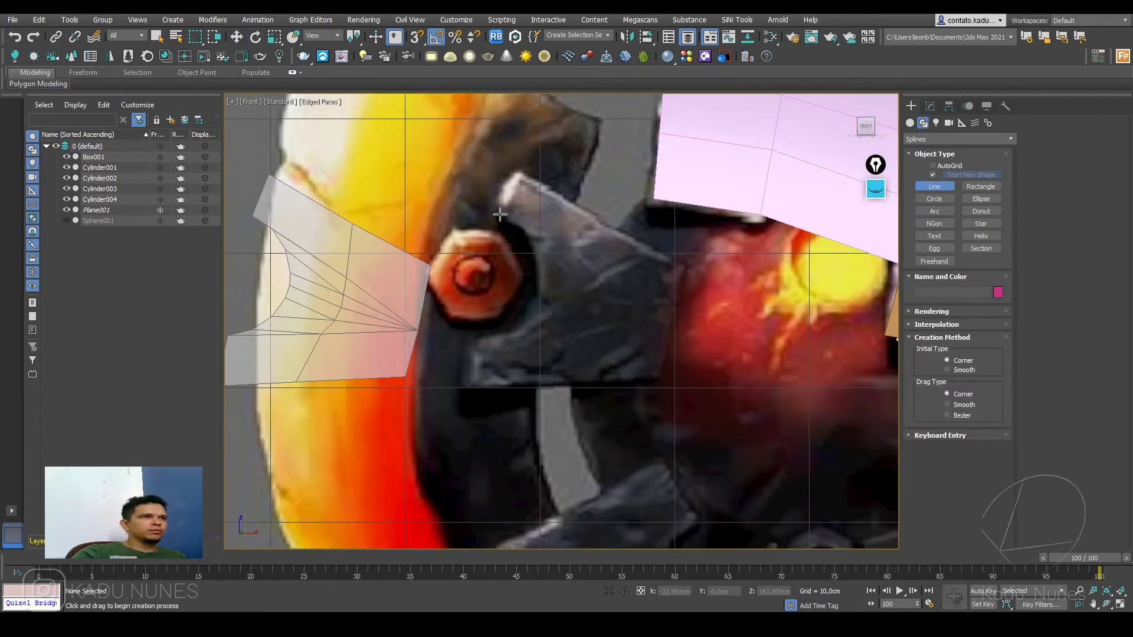
click(499, 215)
click(521, 178)
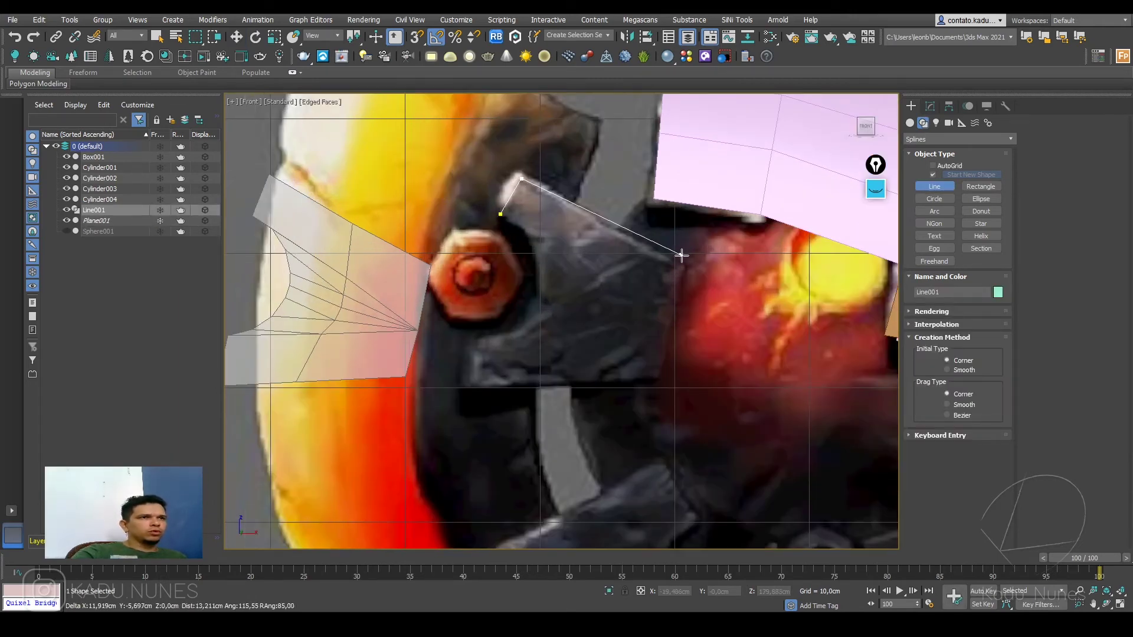
click(683, 264)
click(655, 380)
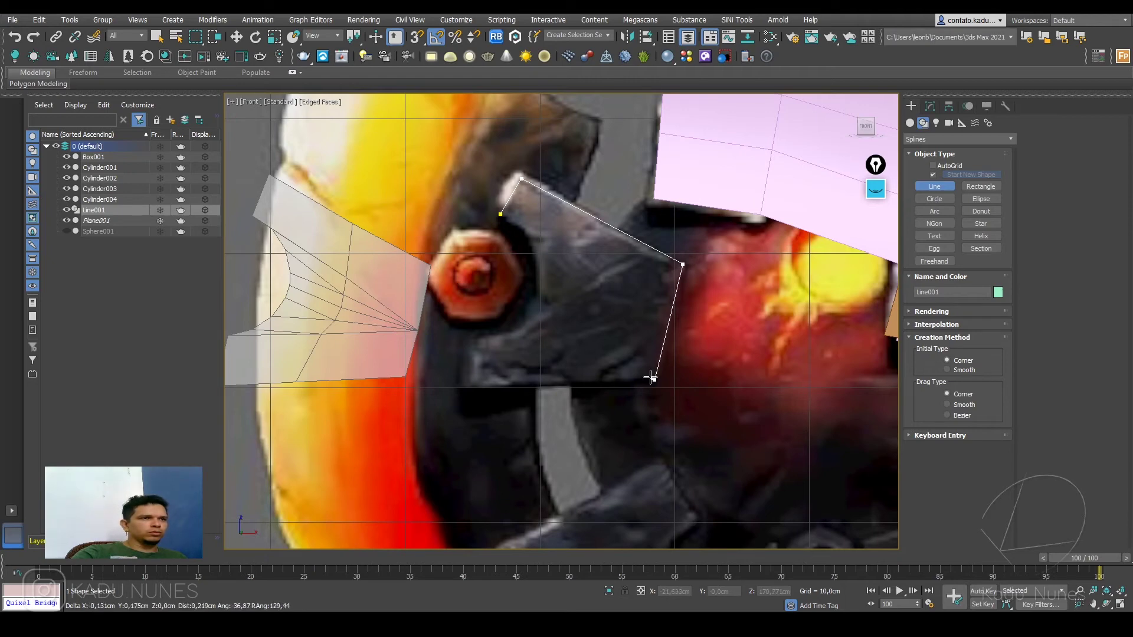
click(469, 387)
click(472, 342)
click(540, 295)
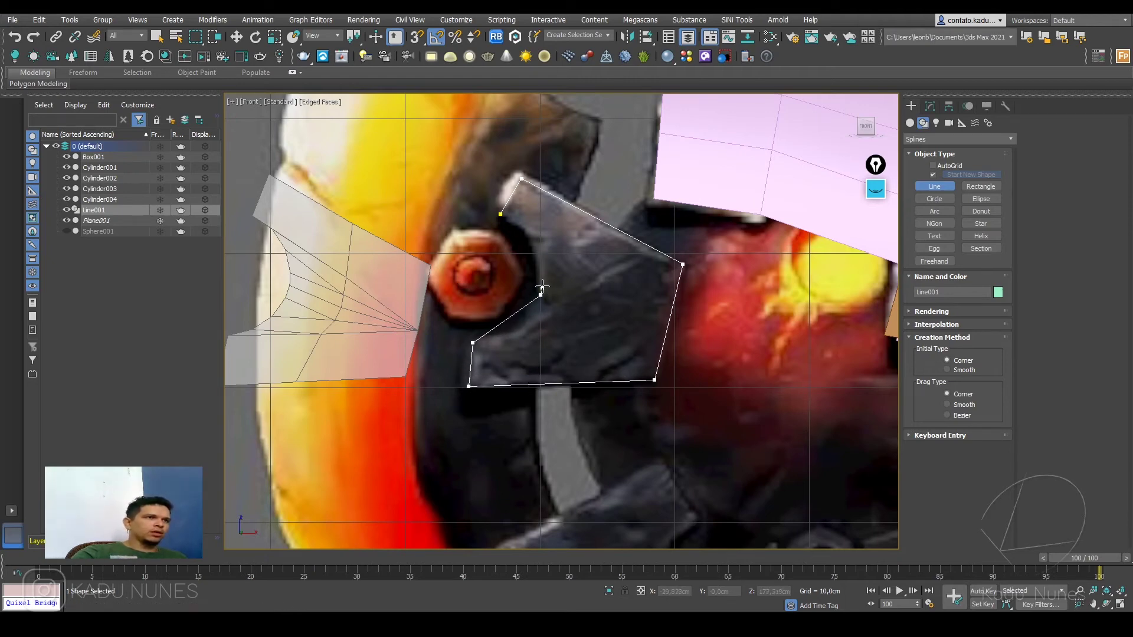
key(BackSpace)
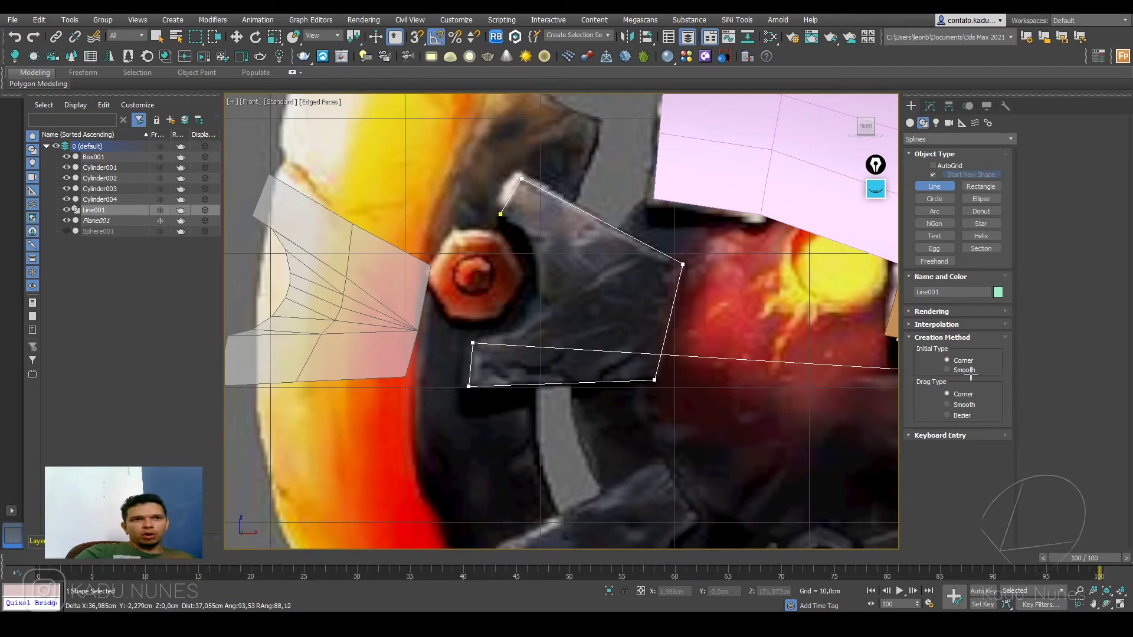
click(542, 301)
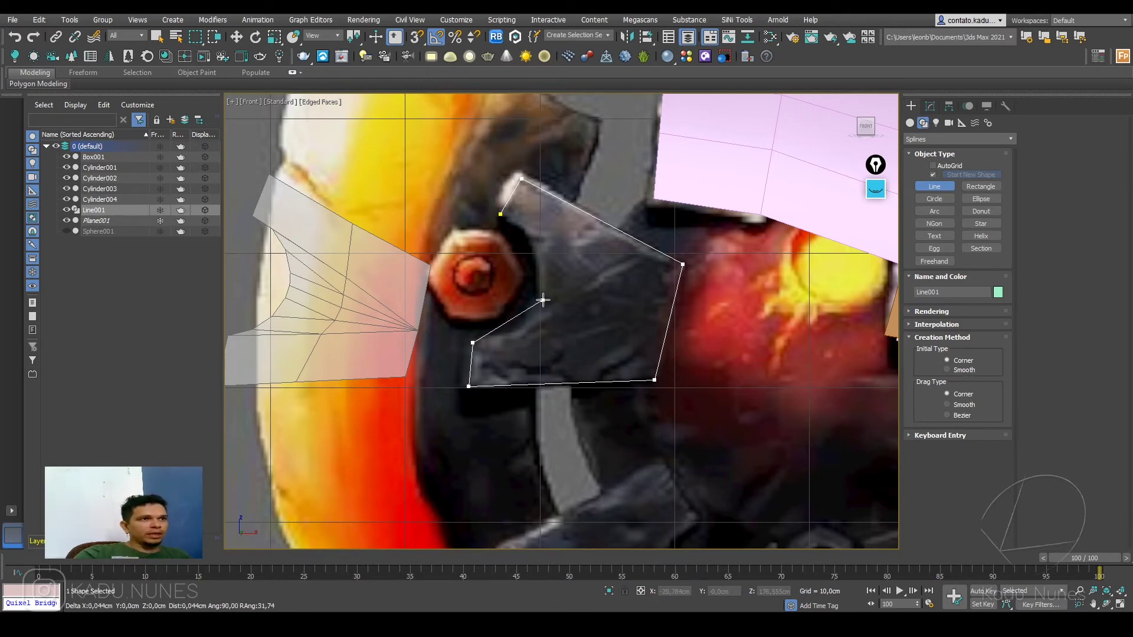
click(501, 214)
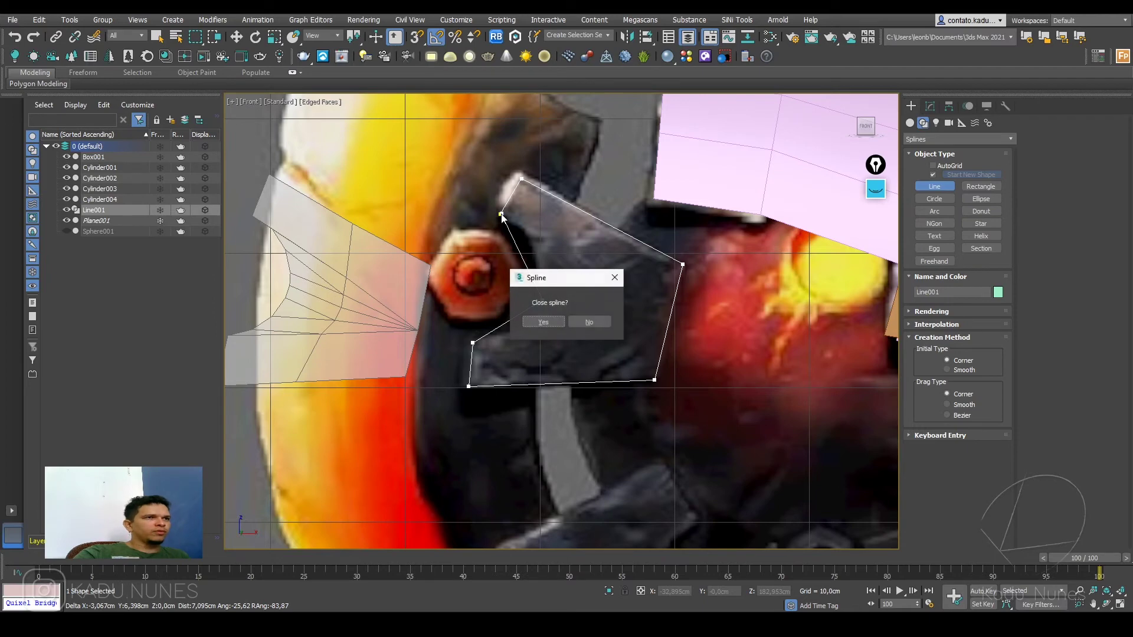
click(541, 322)
Step: Convert the outline's inner notch vertex beside the bolt to a Bezier vertex
click(931, 107)
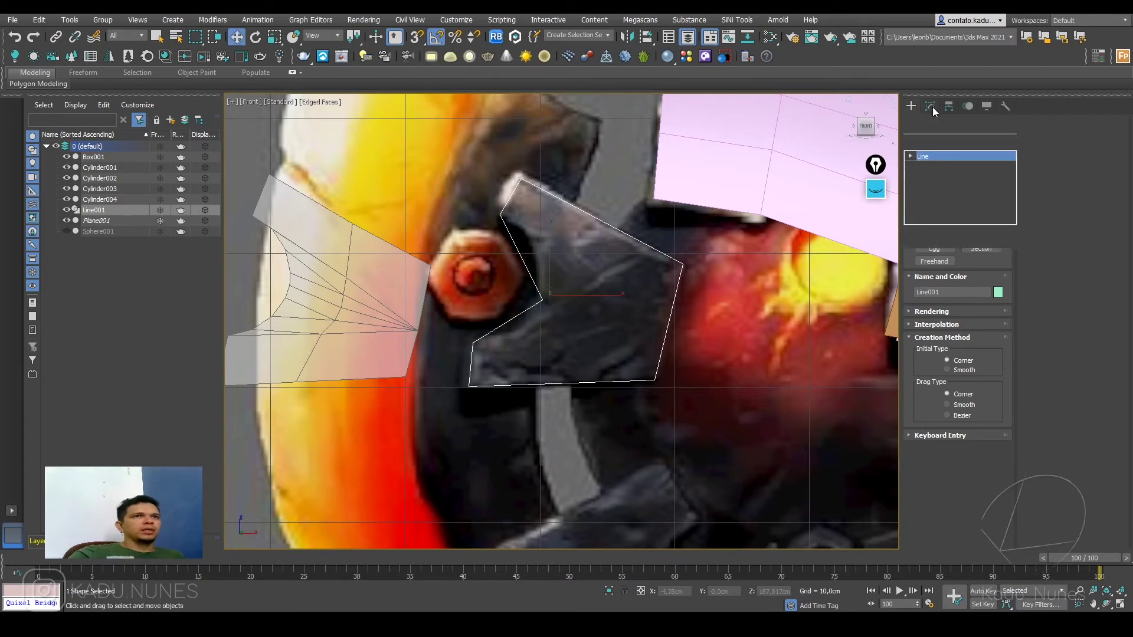
click(943, 293)
drag(567, 331, 568, 332)
right_click(535, 293)
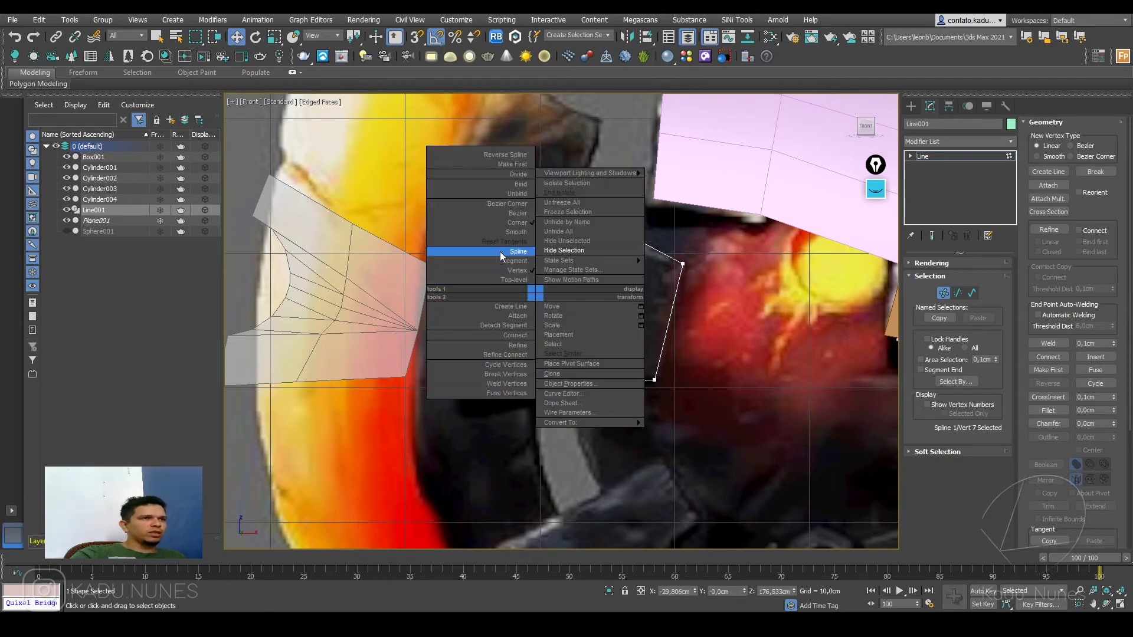
click(519, 205)
right_click(544, 302)
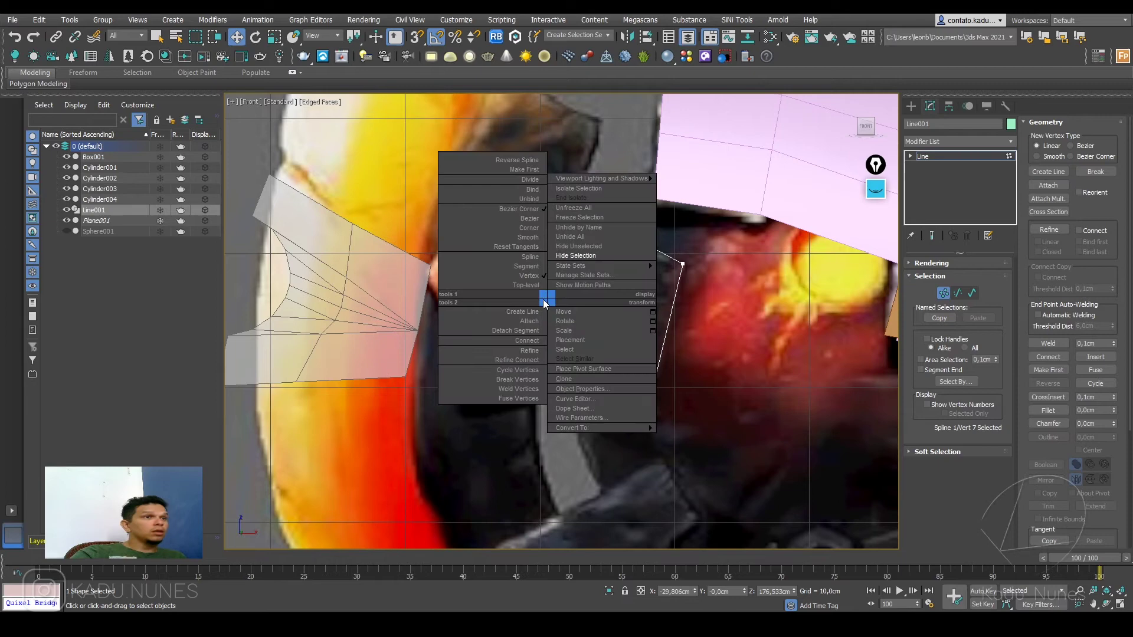
click(530, 218)
Step: Adjust the notch vertex's position and Bezier handles so the curve follows the dark rim around the bolt
scroll(532, 295, up, 5)
drag(516, 327, 526, 347)
scroll(543, 332, up, 2)
drag(605, 228, 564, 232)
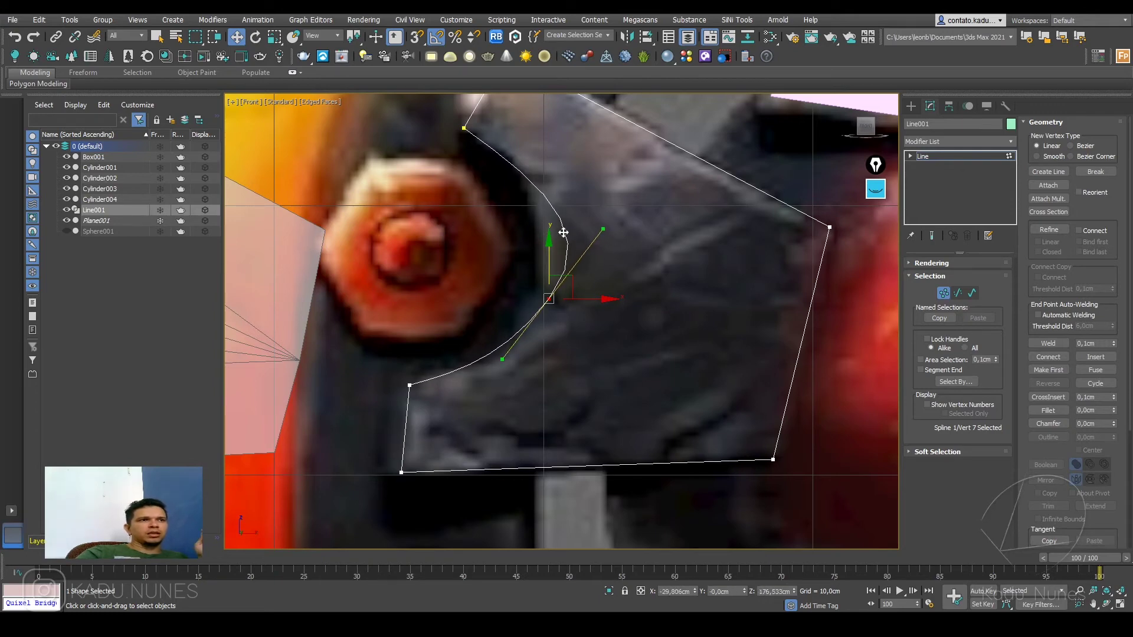
drag(606, 229, 563, 203)
click(572, 271)
drag(534, 292, 574, 275)
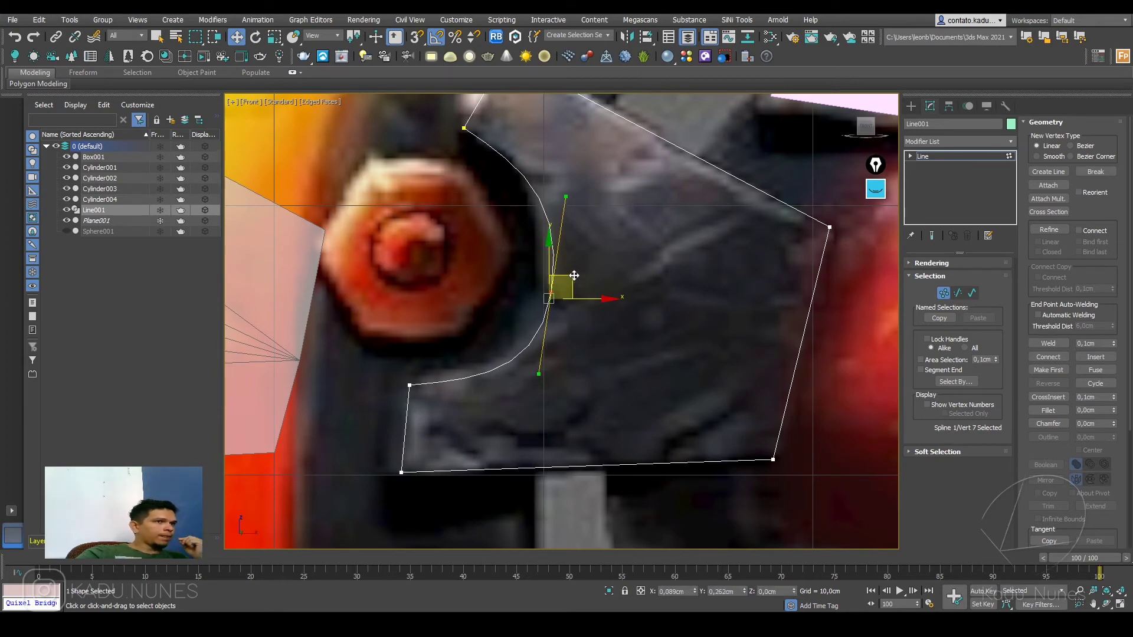
scroll(574, 275, down, 2)
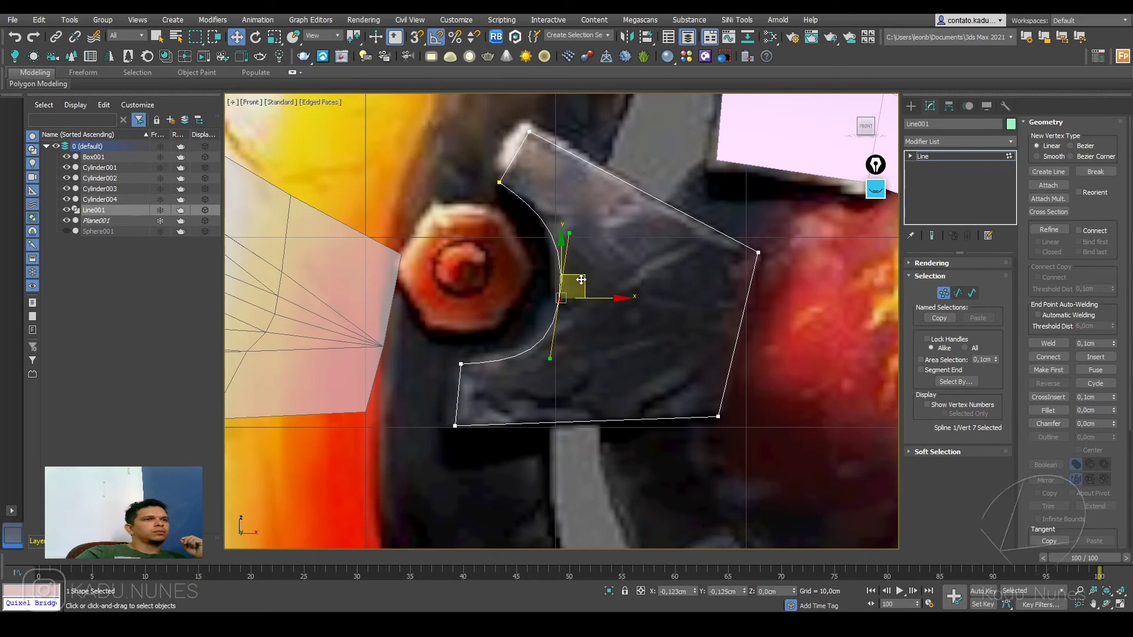
drag(581, 279, 583, 277)
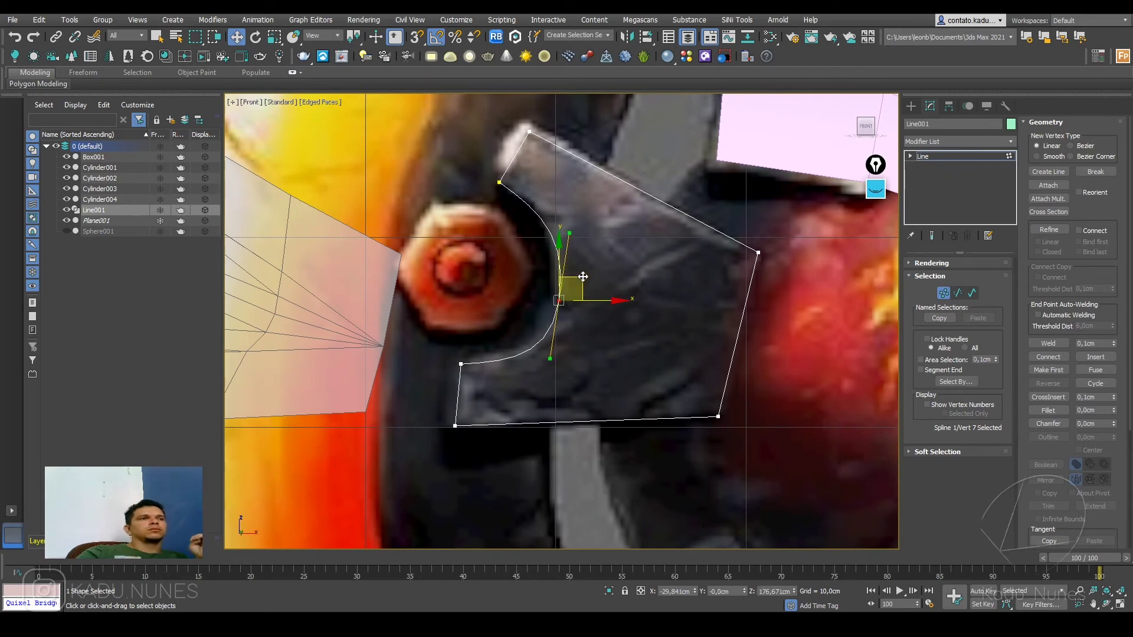
scroll(583, 276, up, 2)
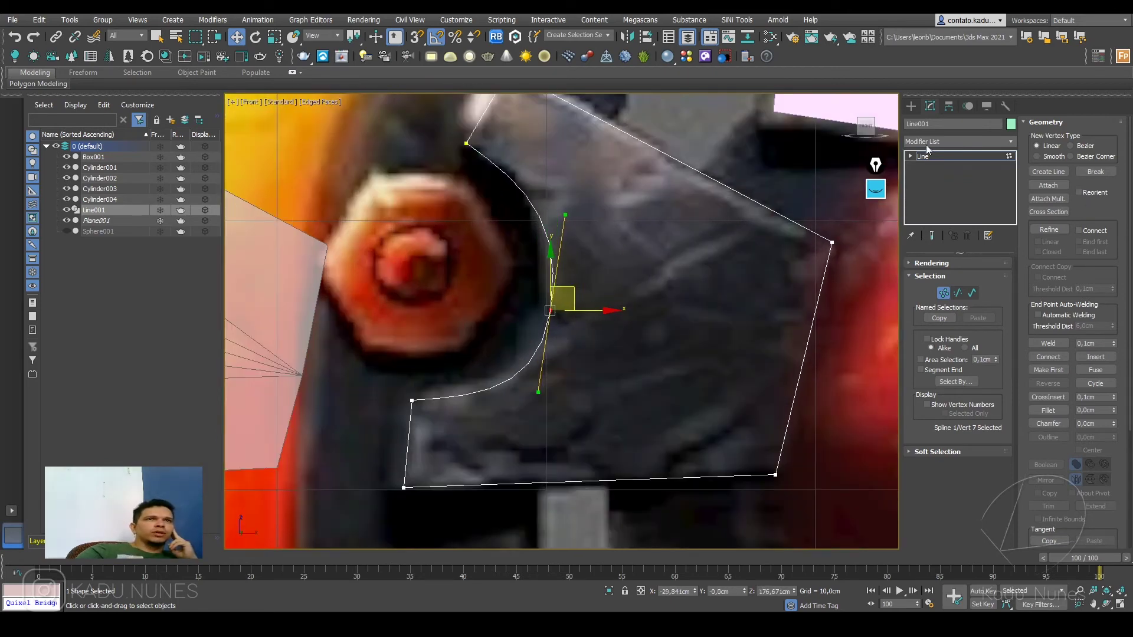
Step: Convert the curved bracket outline to an Editable Poly to turn the spline into a solid face
right_click(519, 317)
mouse_move(587, 444)
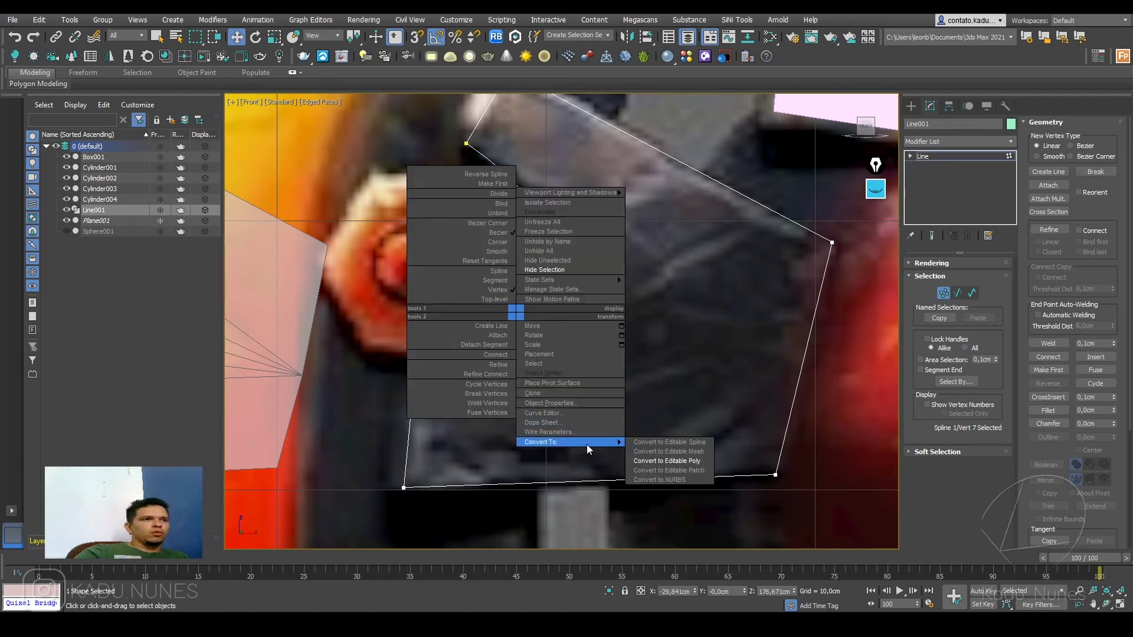
click(664, 464)
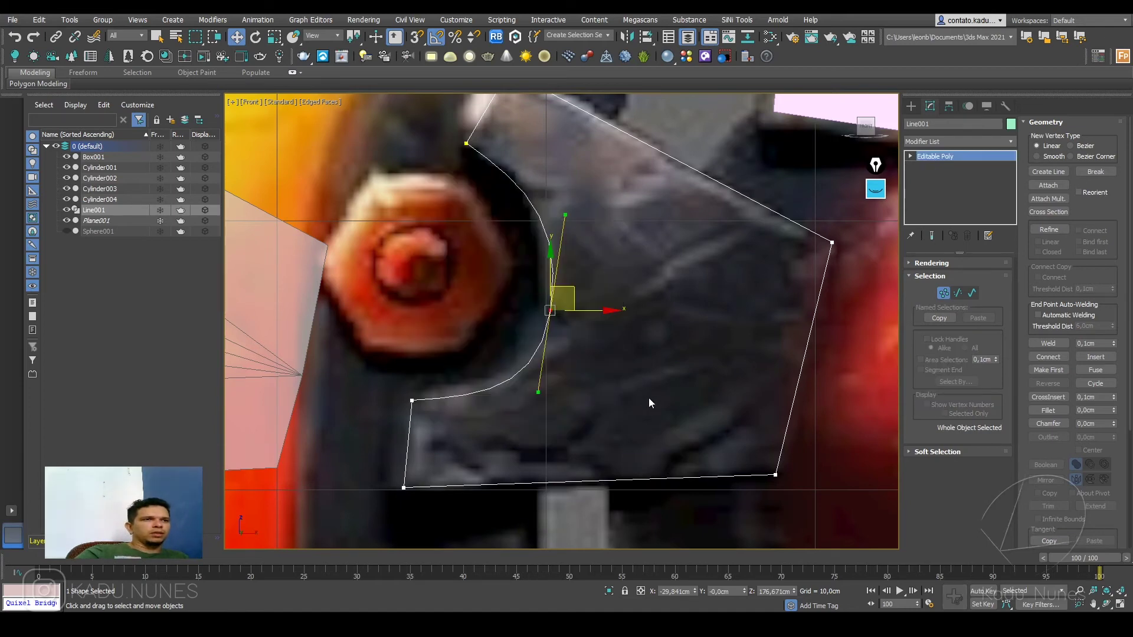
scroll(625, 327, down, 3)
alt+middle_drag(625, 329, 657, 334)
Step: Thicken the bracket with a Shell modifier, using a 10 cm outer amount and 2 segments
click(932, 144)
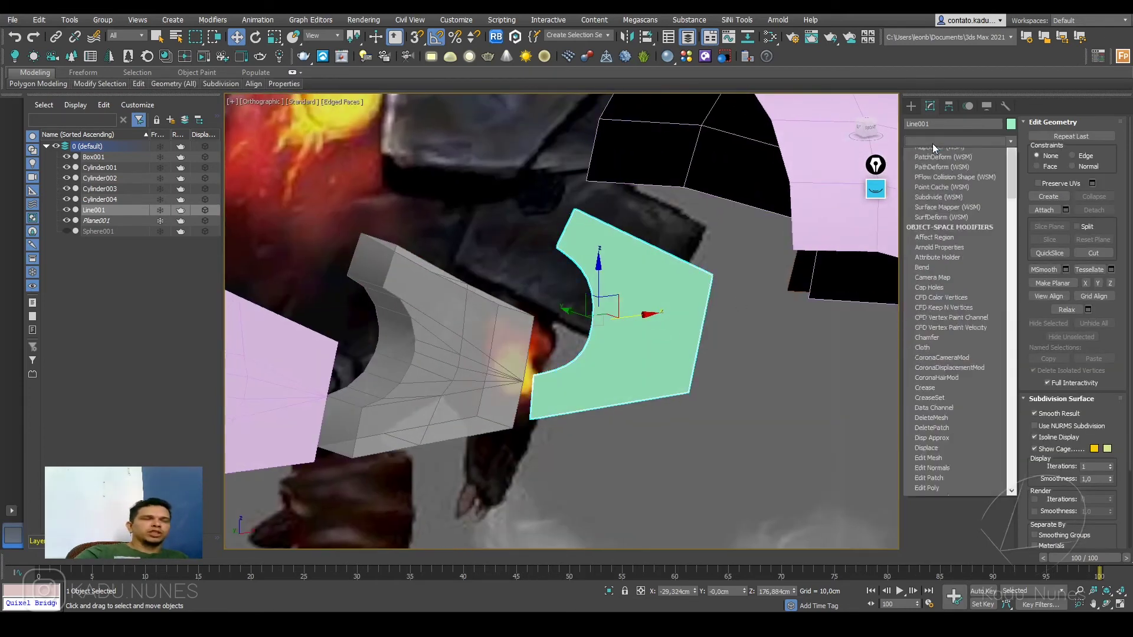
text(sh)
key(Return)
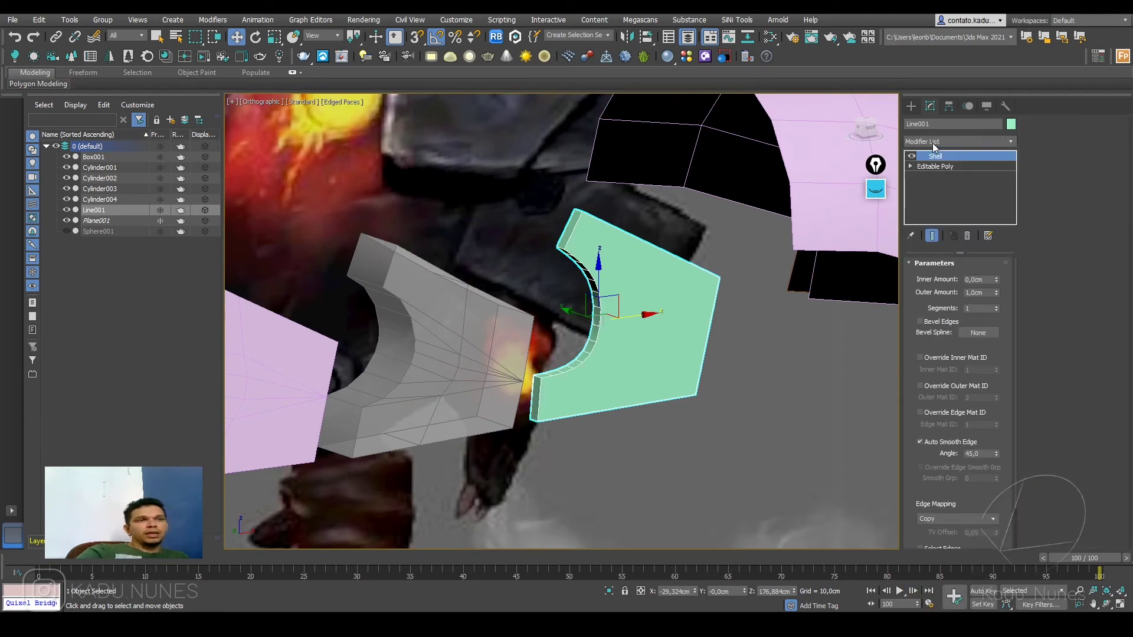
drag(990, 293, 973, 292)
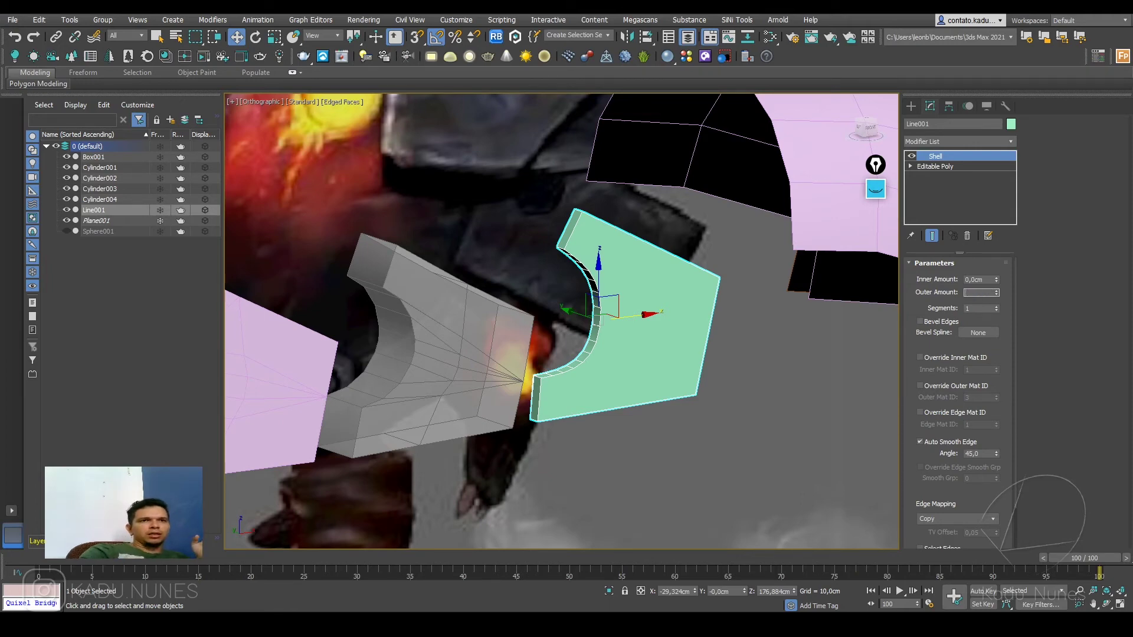
text(10)
key(Return)
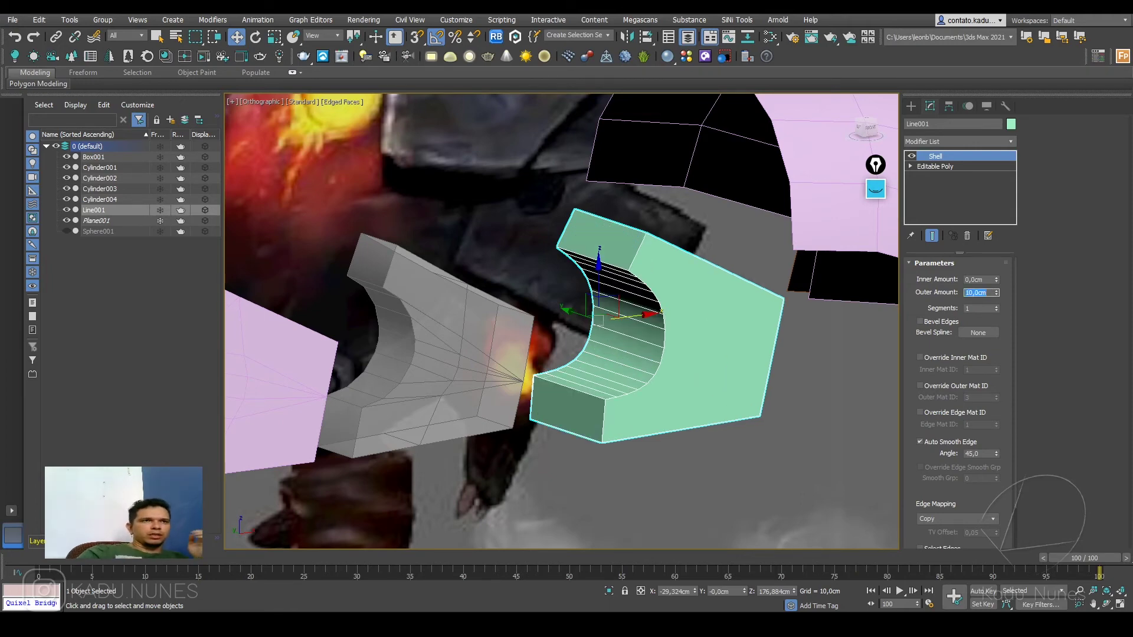
click(996, 305)
mouse_move(672, 287)
alt+middle_down()
mouse_move(708, 295)
mouse_move(674, 291)
alt+middle_up()
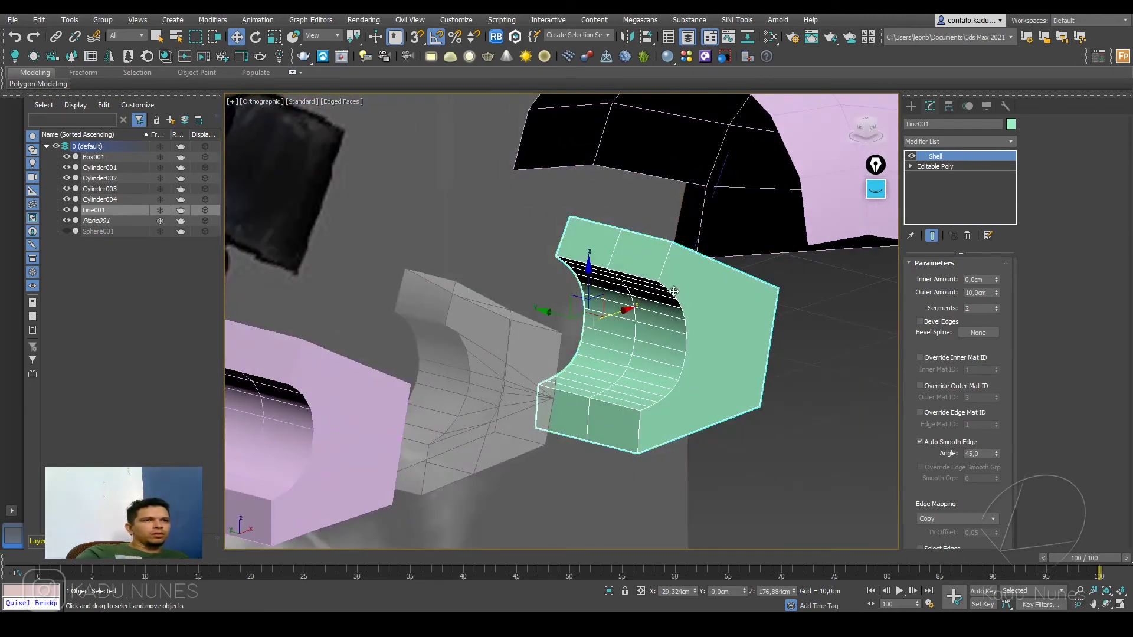
Step: Collapse the shelled bracket to an Editable Poly
right_click(674, 292)
mouse_move(763, 419)
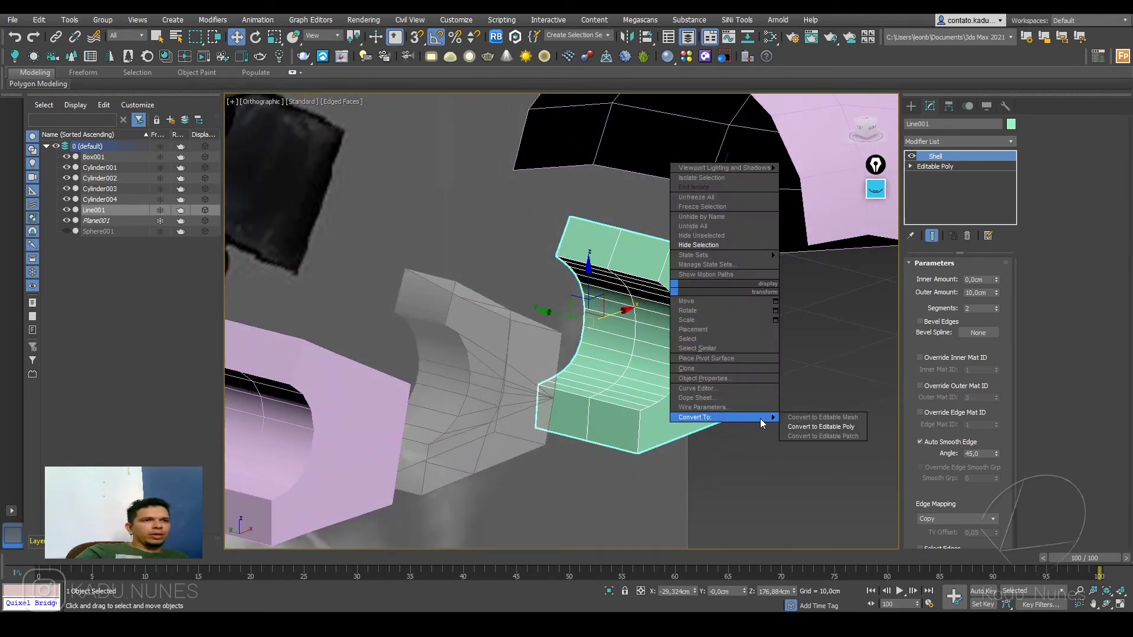
click(813, 425)
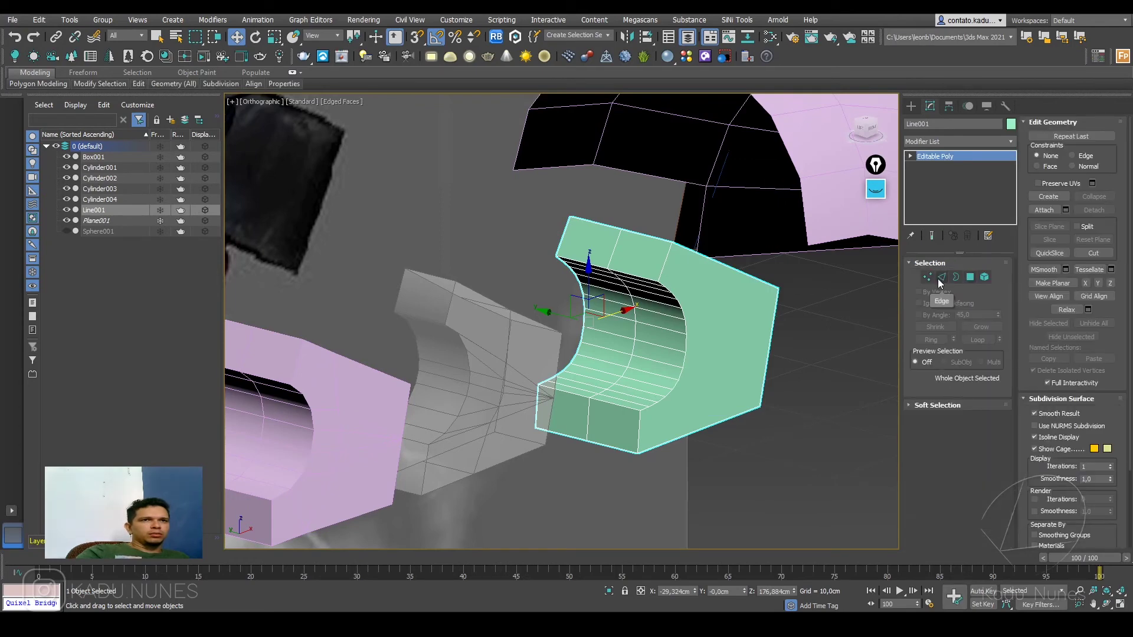
Step: Delete the polygons of one half of the bracket's thickness, up to the middle segment line, keeping the front half
click(970, 276)
alt+middle_drag(650, 301, 497, 226)
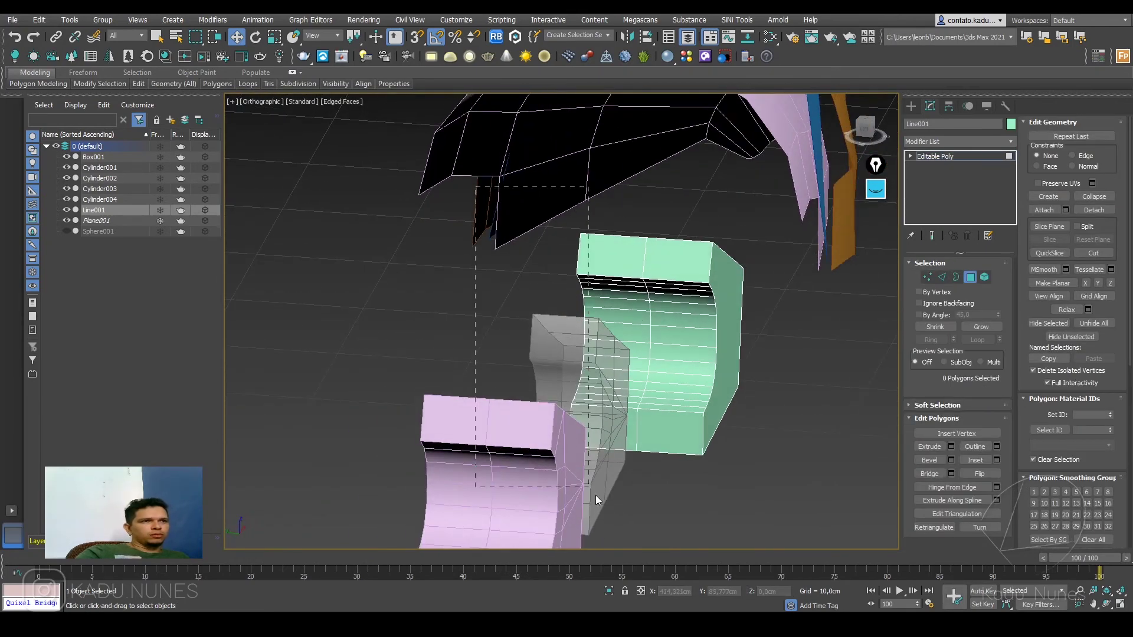
drag(587, 486, 614, 507)
key(Delete)
scroll(713, 371, up, 3)
alt+middle_drag(712, 371, 631, 330)
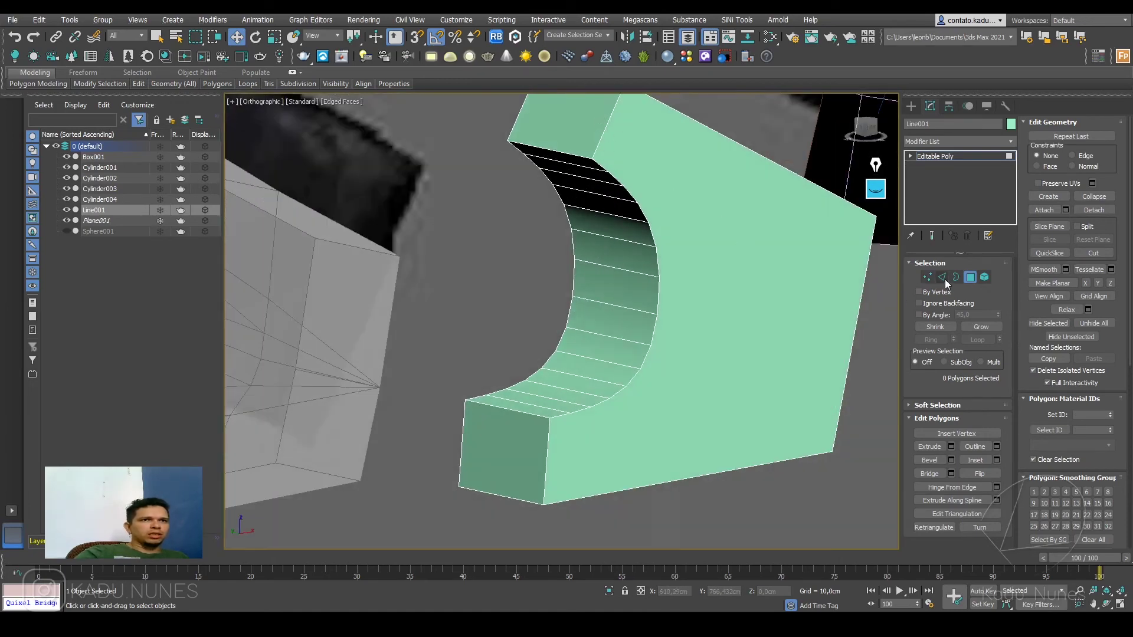
Step: Remove every second edge across the bracket's inner curve to lower its polygon count
click(941, 277)
alt+middle_drag(539, 415, 526, 435)
double_click(533, 427)
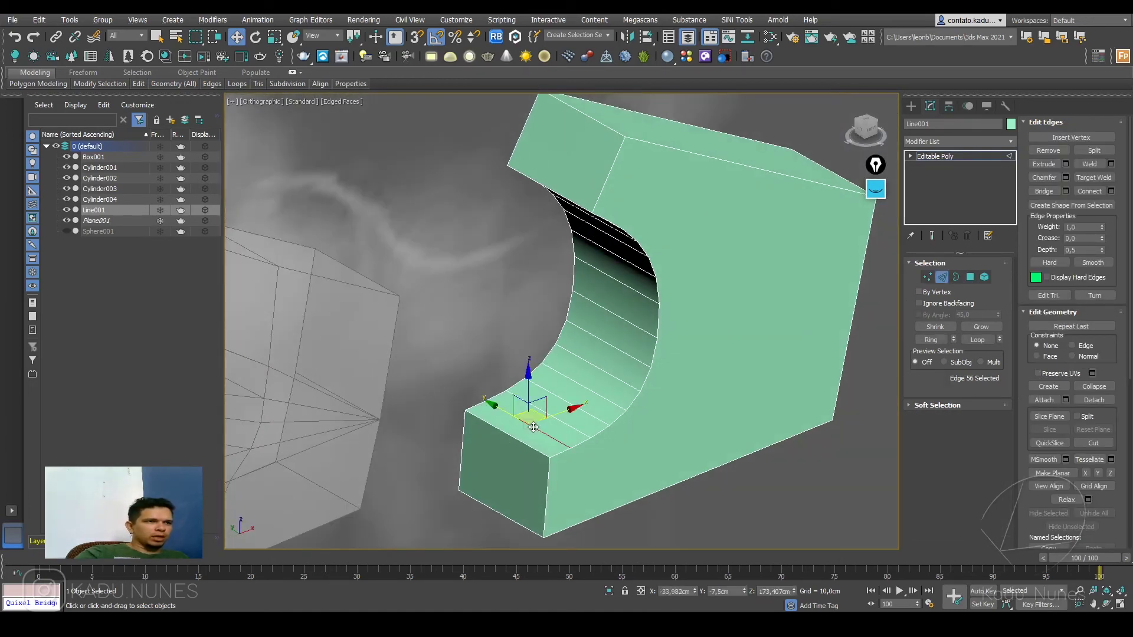
ctrl+click(593, 416)
ctrl+click(633, 386)
ctrl+click(637, 328)
alt+middle_drag(638, 328, 642, 305)
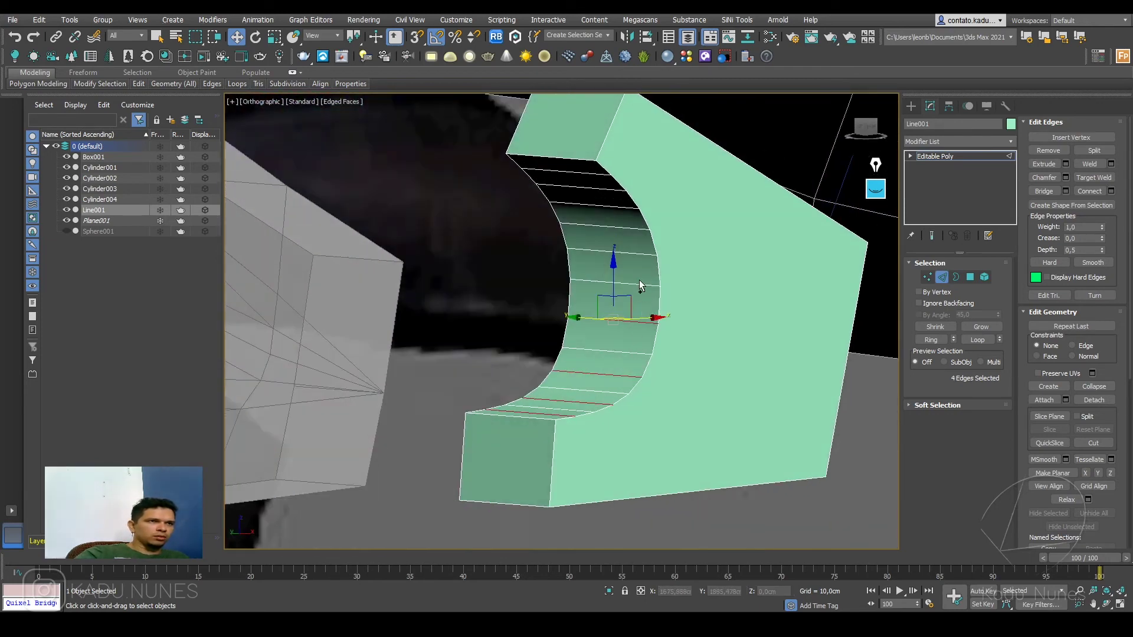
ctrl+click(635, 252)
ctrl+click(627, 207)
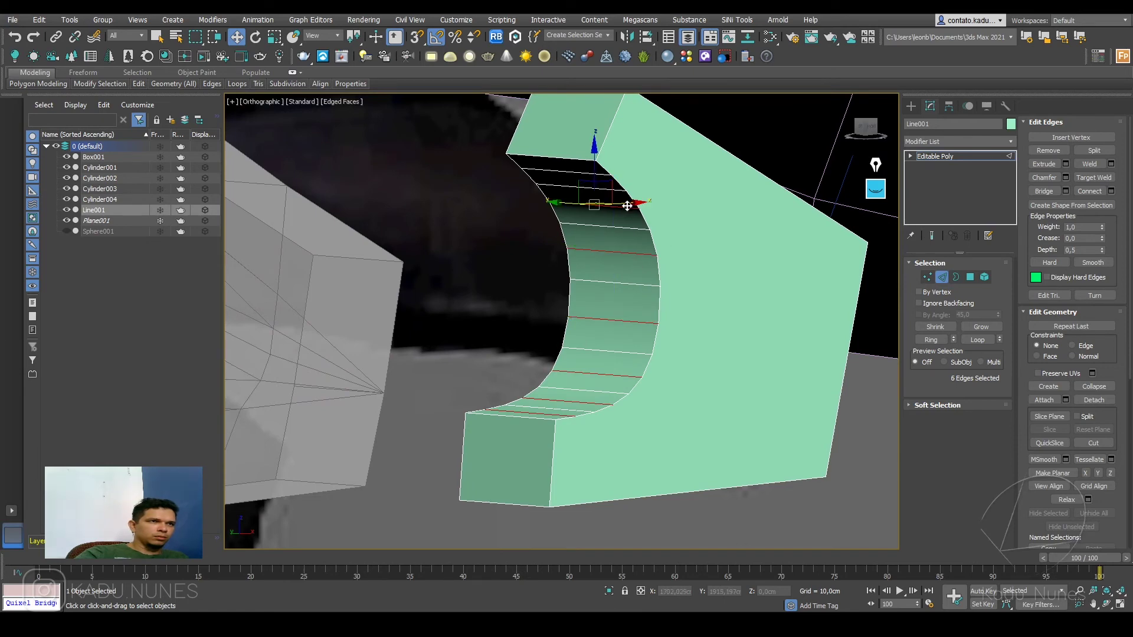
ctrl+click(578, 174)
key(ctrl+BackSpace)
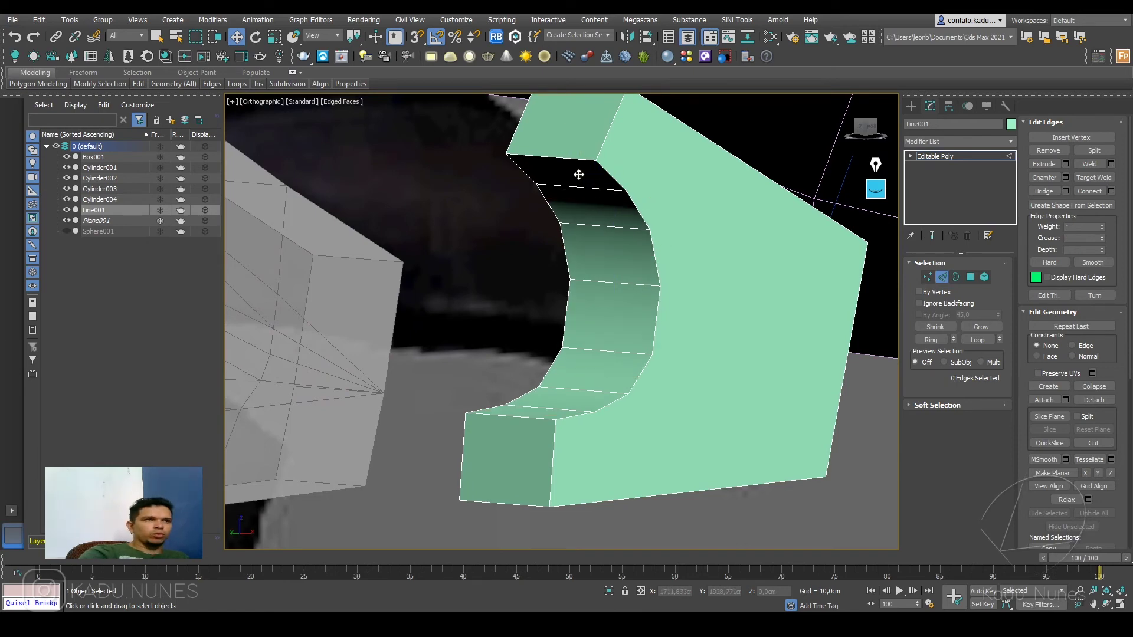
Step: Insert one vertex on the front face's bottom edge and one on its upper sloped edge, close to the bracket's two tips
alt+middle_drag(585, 194, 529, 359)
mouse_move(548, 433)
alt+middle_down()
mouse_move(541, 384)
mouse_move(534, 432)
mouse_move(554, 320)
mouse_move(554, 417)
alt+middle_up()
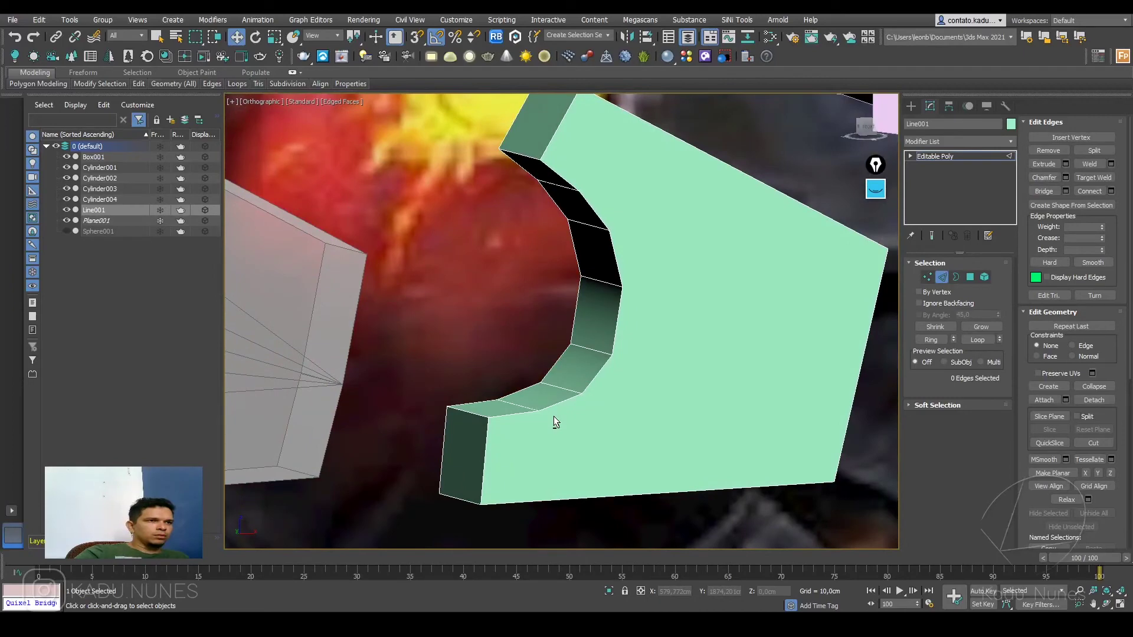
alt+middle_drag(550, 482, 543, 455)
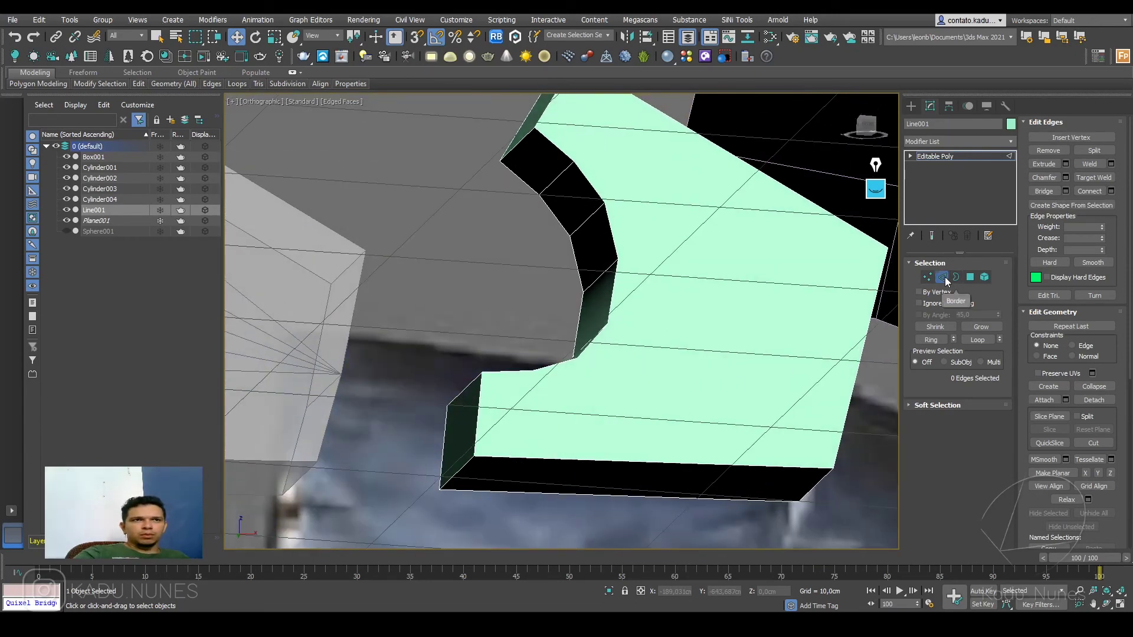
click(1078, 139)
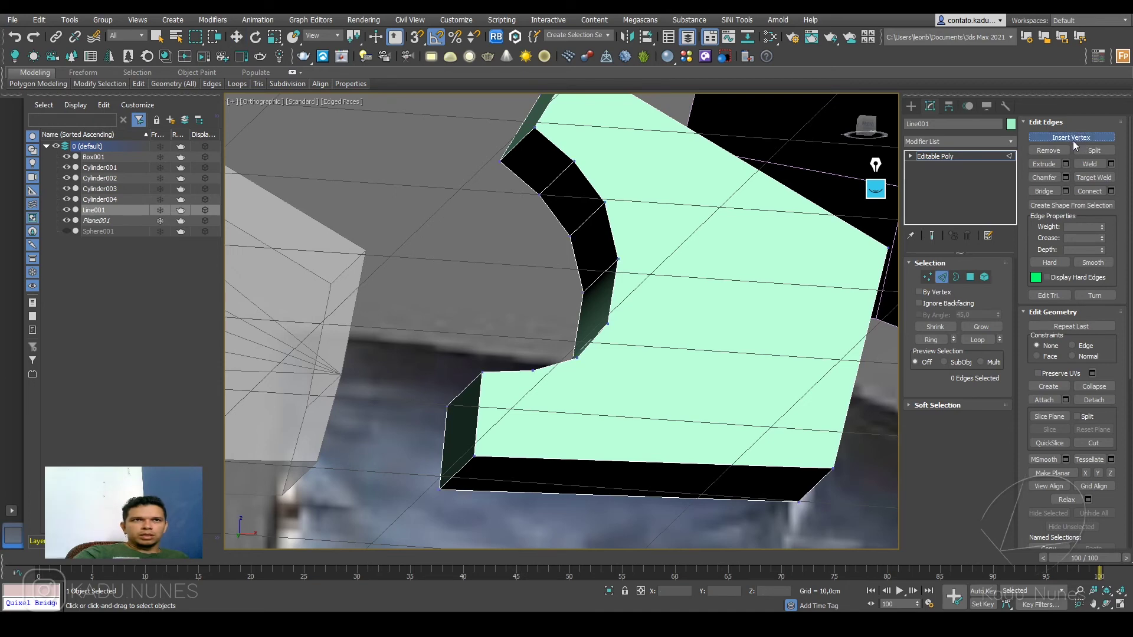
alt+middle_drag(455, 469, 531, 509)
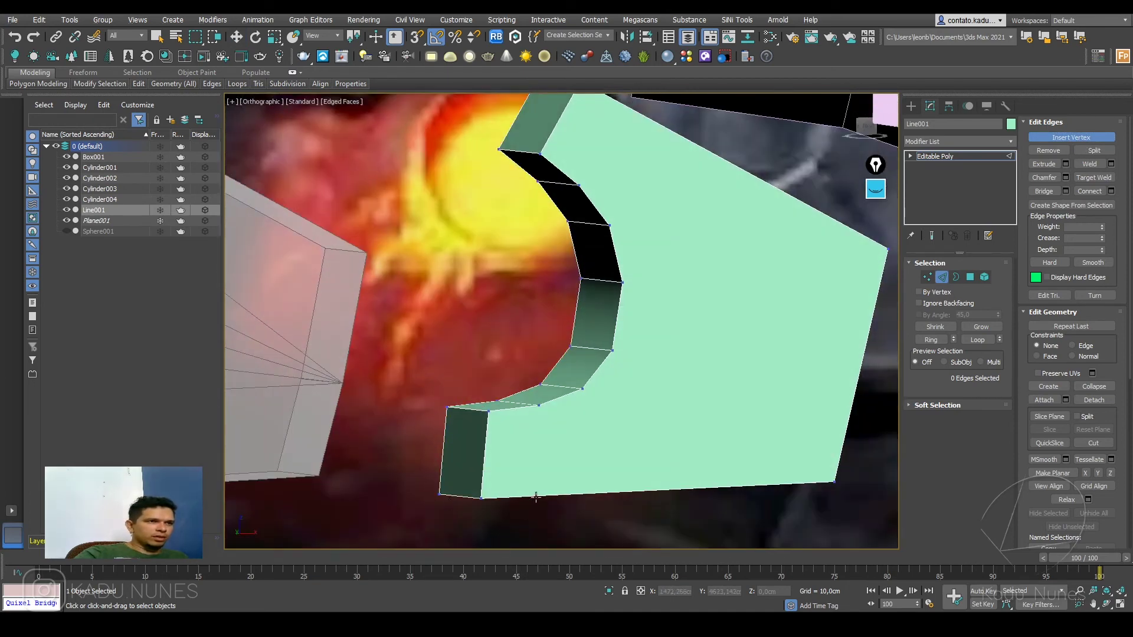
alt+middle_drag(567, 485, 598, 154)
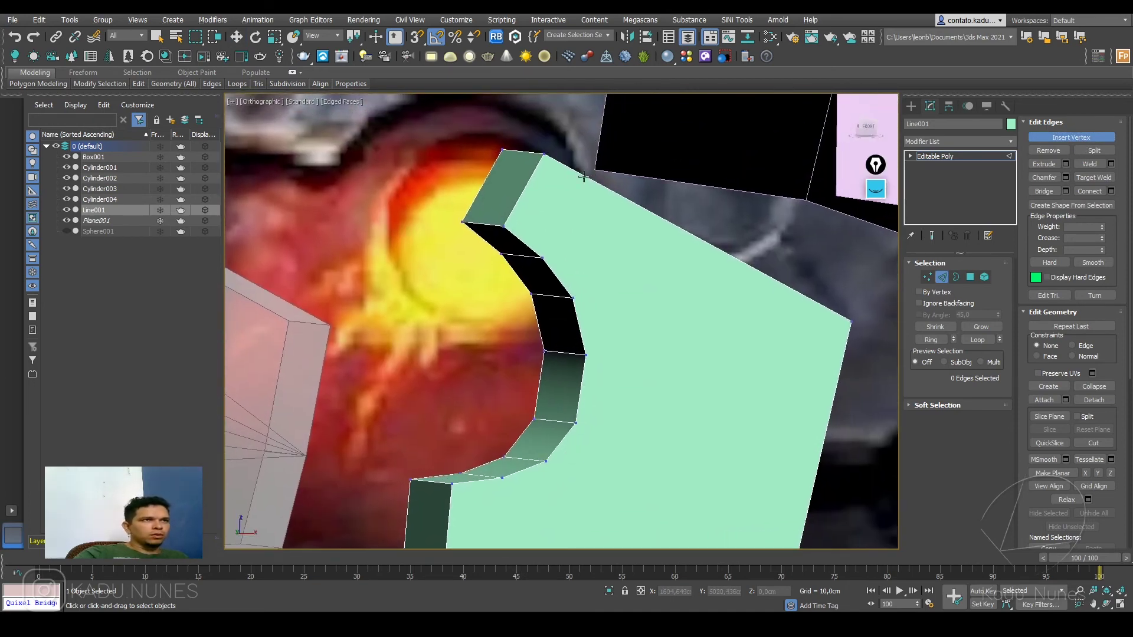
alt+middle_drag(592, 295, 586, 243)
key(w)
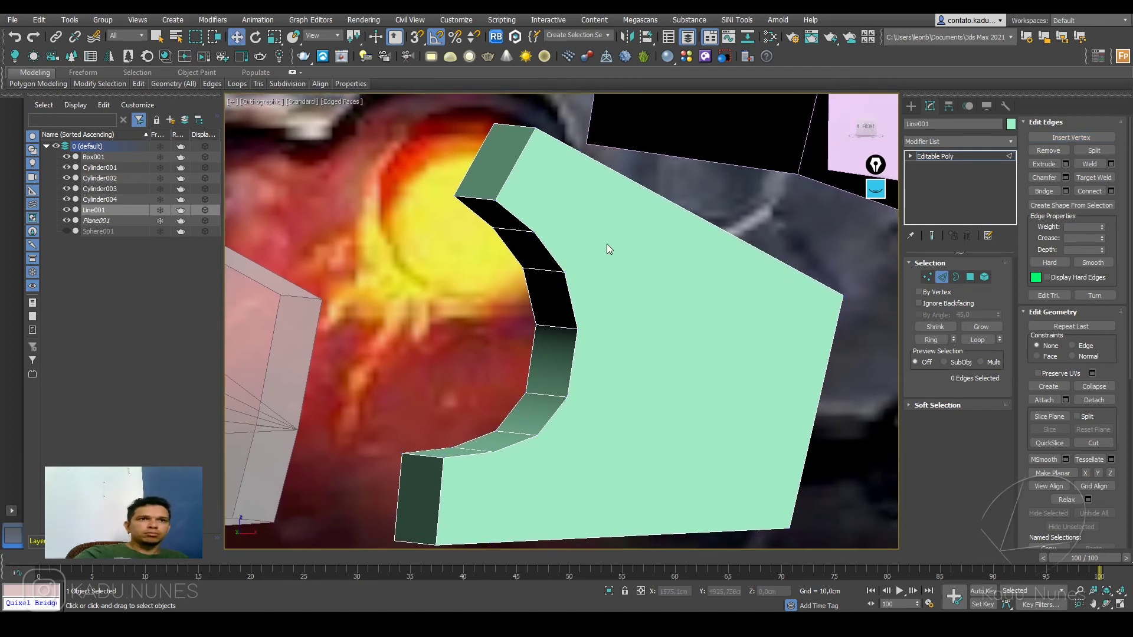
Step: Connect each inserted vertex to the nearby inner-curve vertex, cutting an edge across the front face at both tips
key(1)
click(535, 232)
ctrl+click(576, 149)
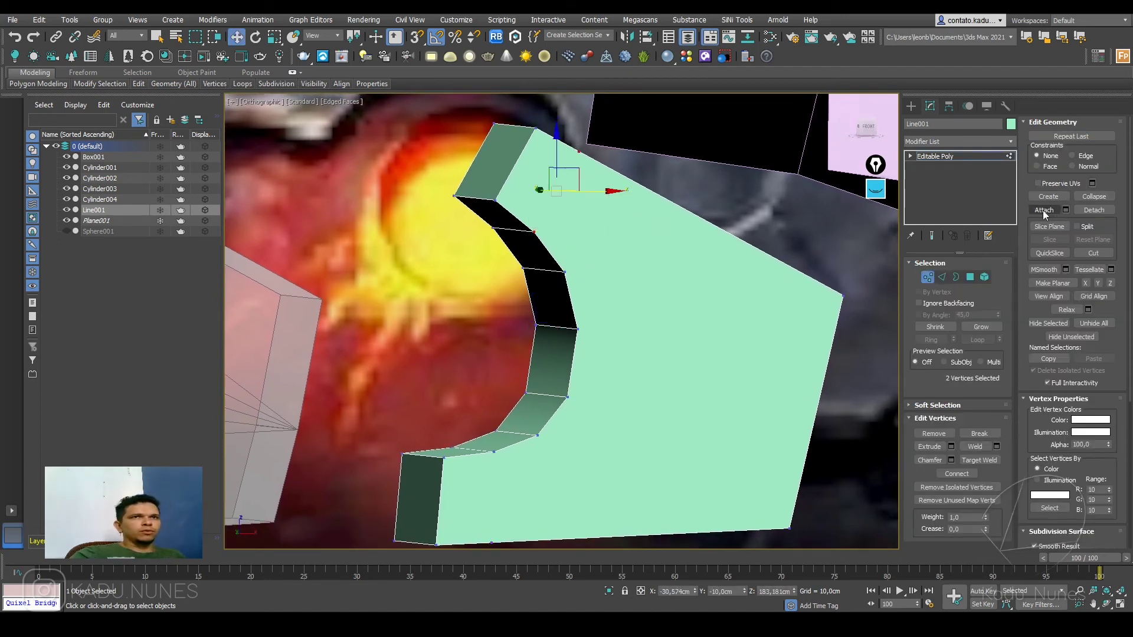
alt+middle_drag(655, 211, 567, 253)
middle_drag(578, 504, 575, 386)
click(489, 410)
ctrl+click(493, 323)
click(963, 475)
alt+middle_drag(667, 328, 625, 399)
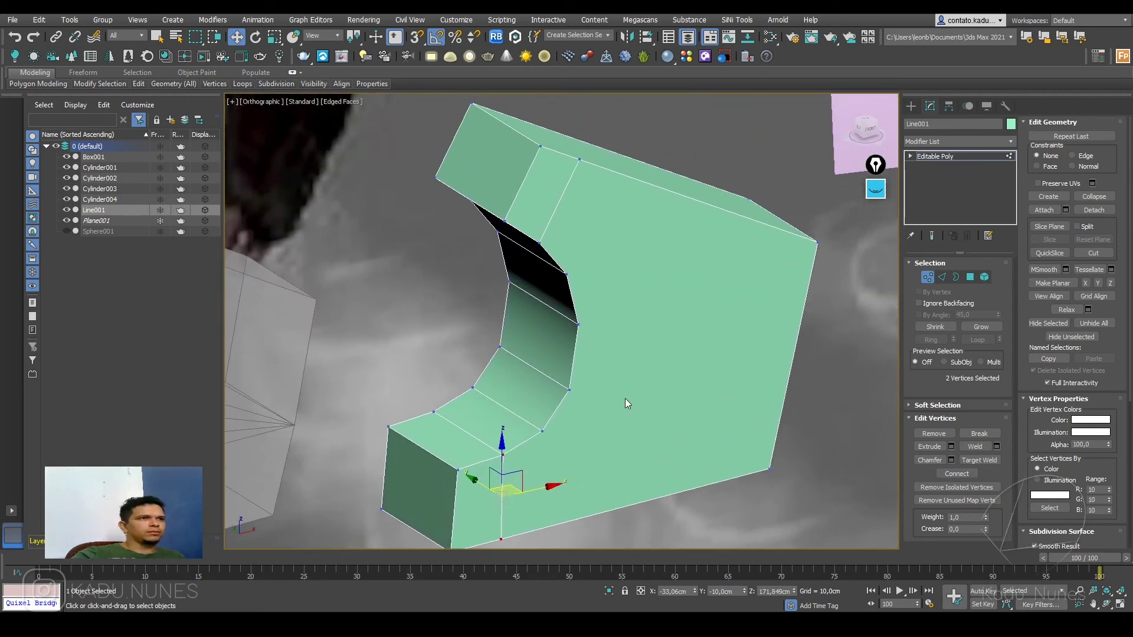
Step: Insert a second vertex farther along the front face's bottom edge and another along its upper sloped edge
alt+middle_drag(635, 273, 612, 263)
middle_drag(645, 377, 584, 299)
alt+middle_drag(568, 385, 773, 336)
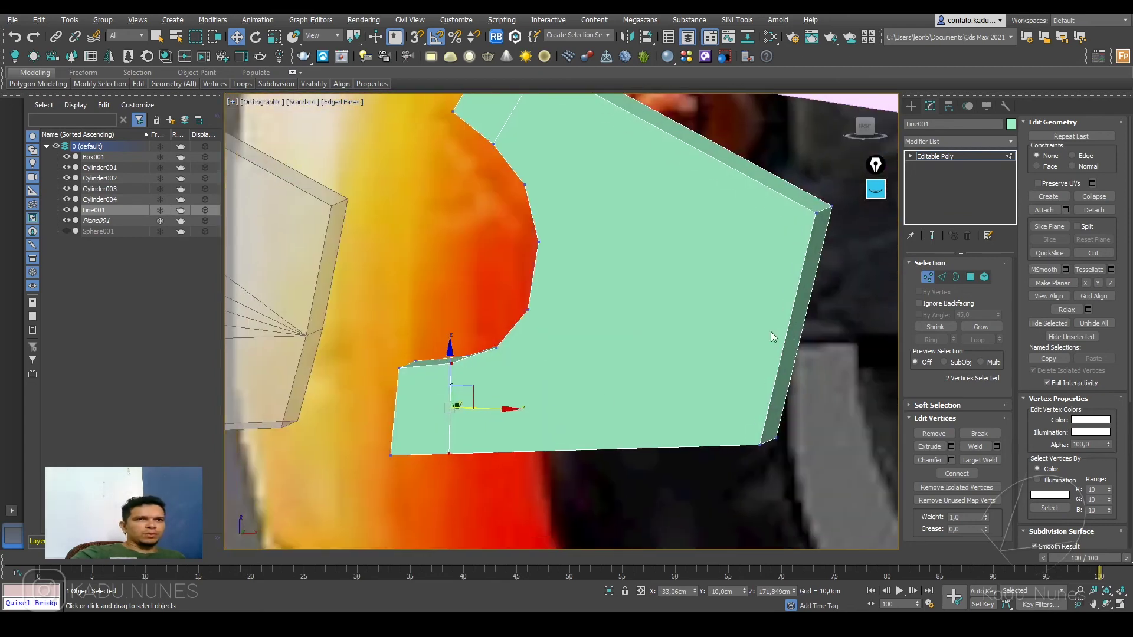
click(942, 276)
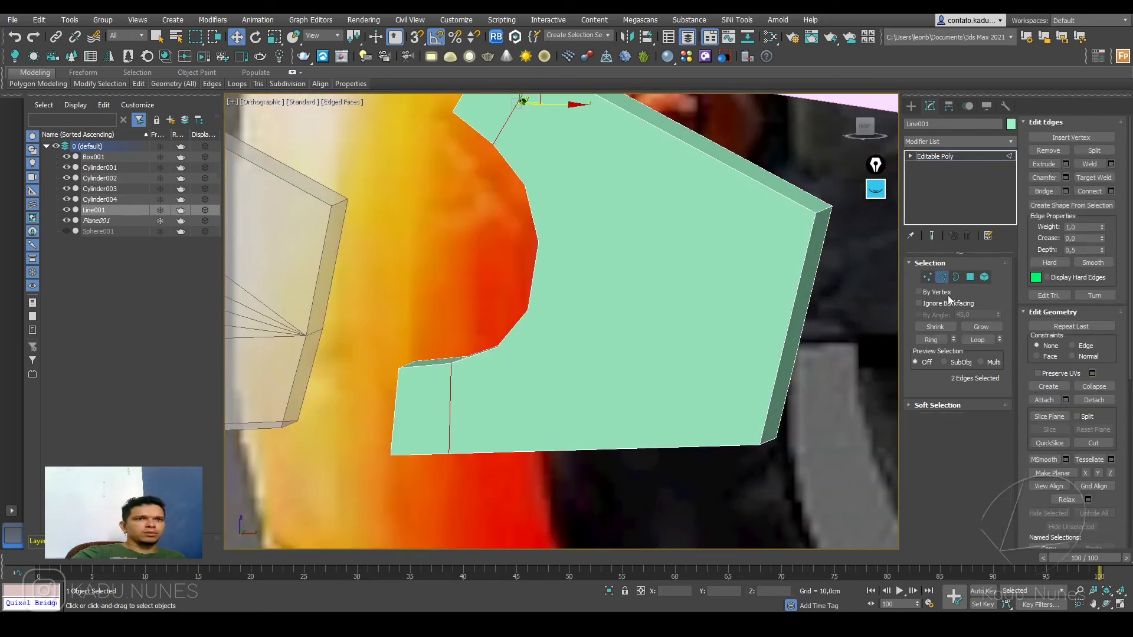
click(1073, 138)
alt+middle_drag(560, 354, 565, 407)
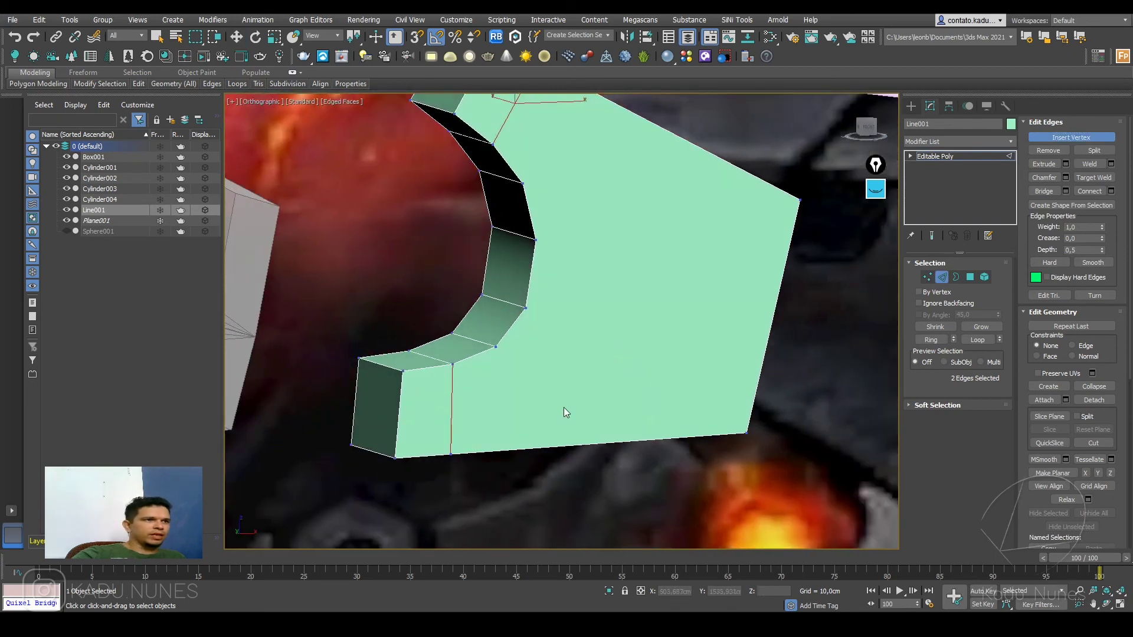
click(563, 446)
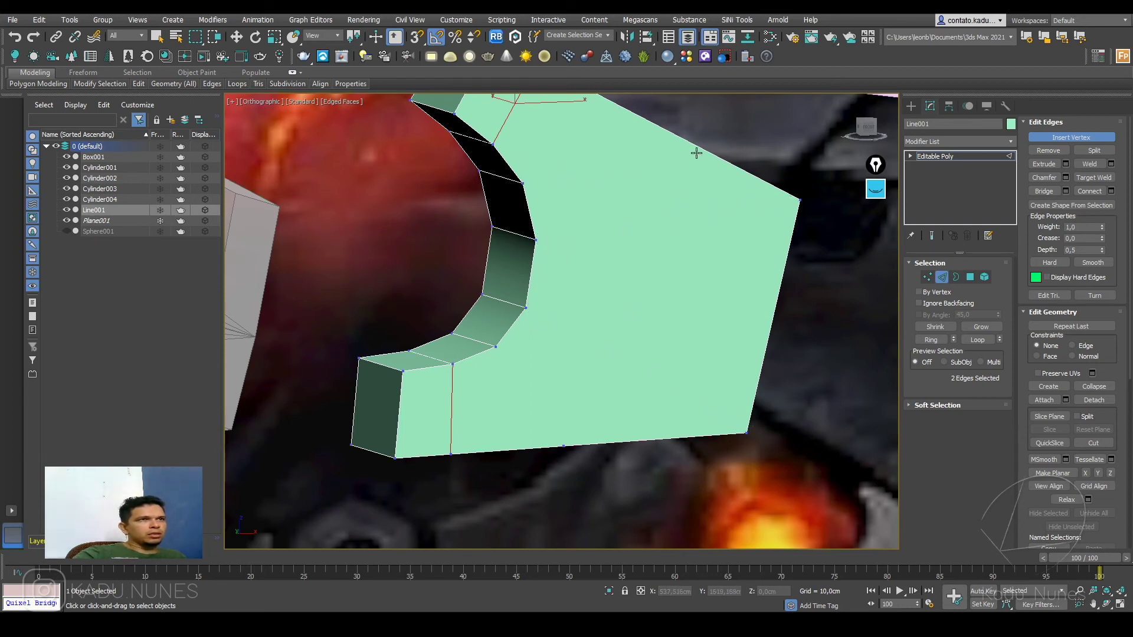
middle_drag(701, 148, 709, 214)
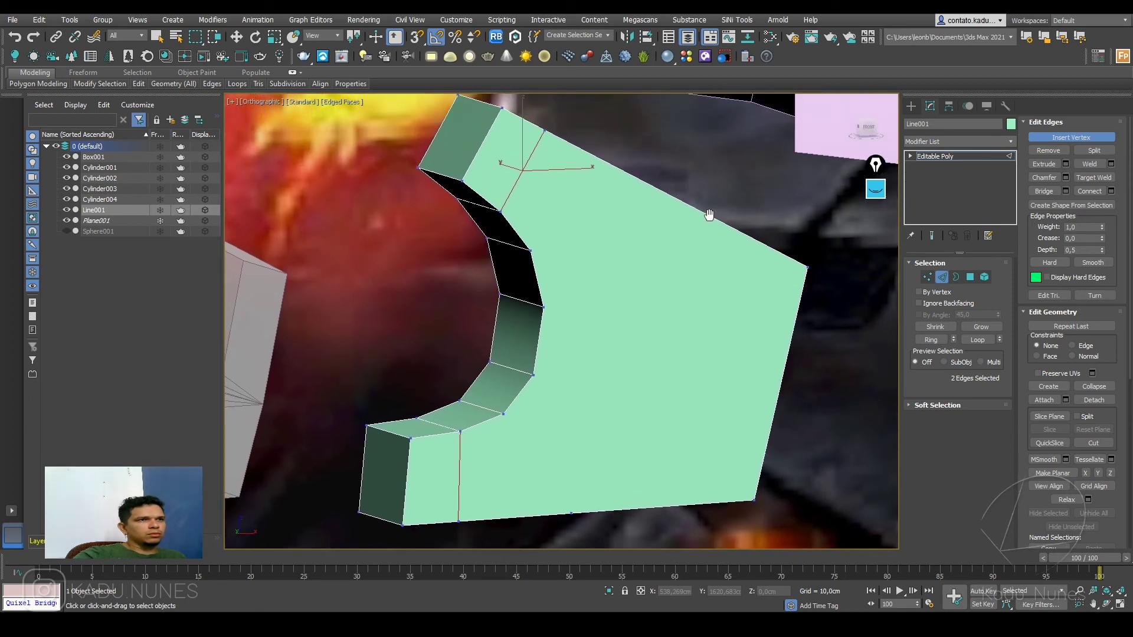
middle_drag(649, 391, 637, 367)
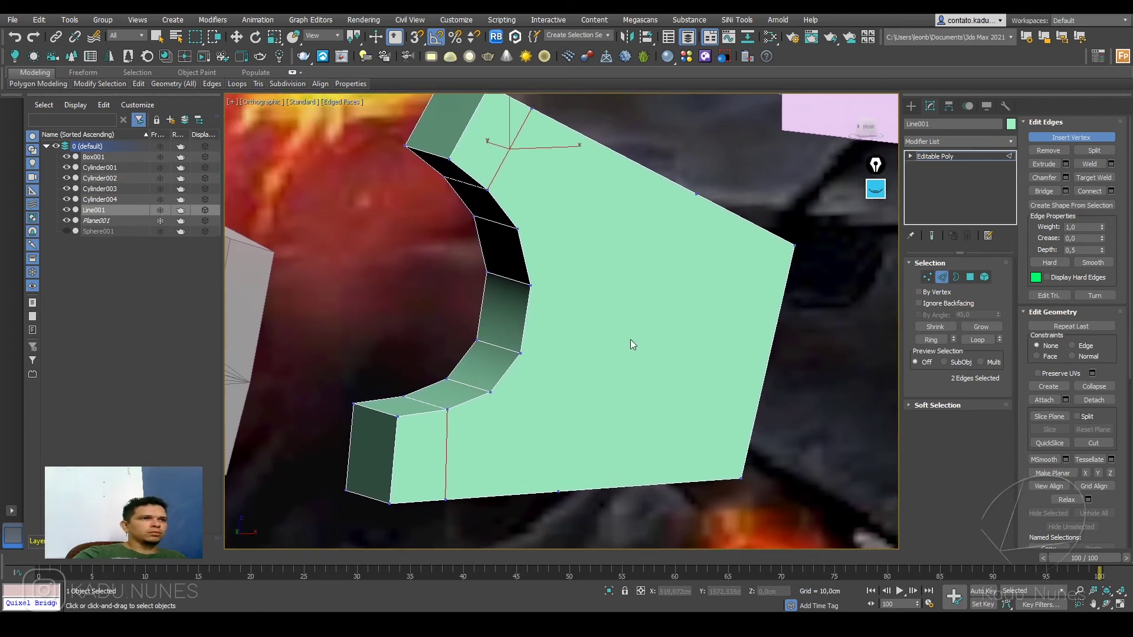
key(w)
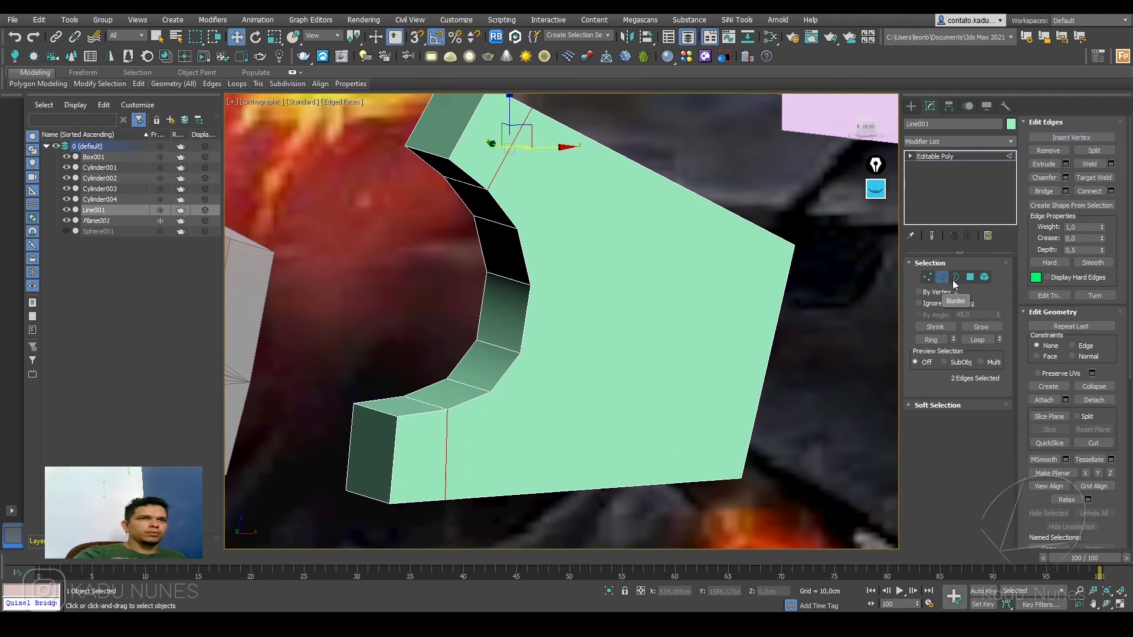
Step: Connect the second upper and lower edge vertices to the adjacent inner-curve vertices across the front face
click(927, 277)
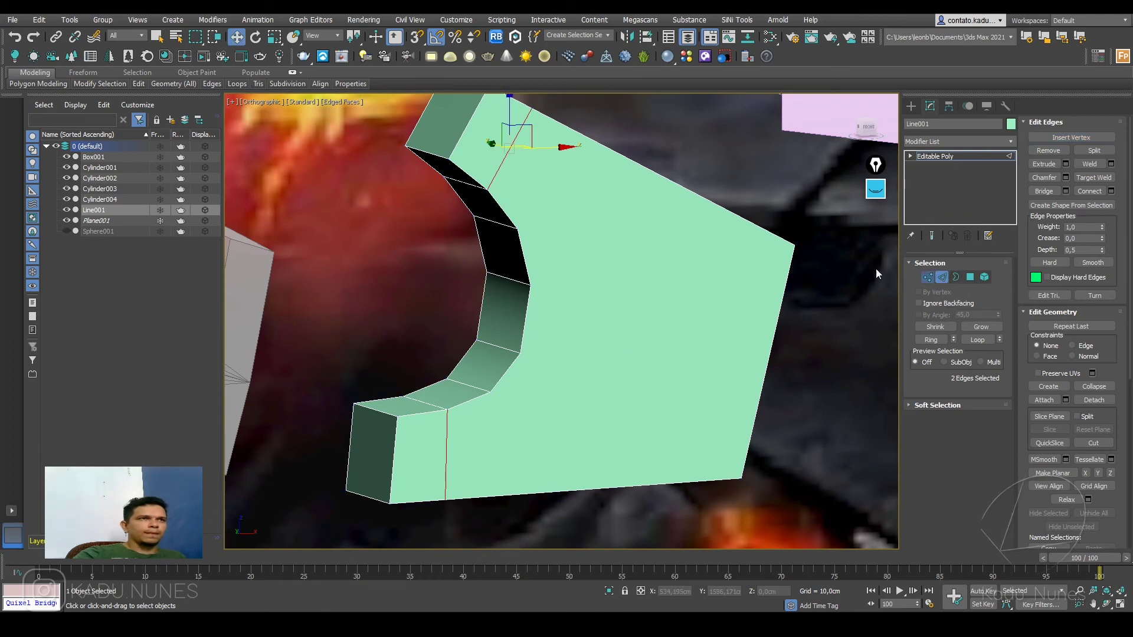
click(697, 191)
ctrl+click(518, 229)
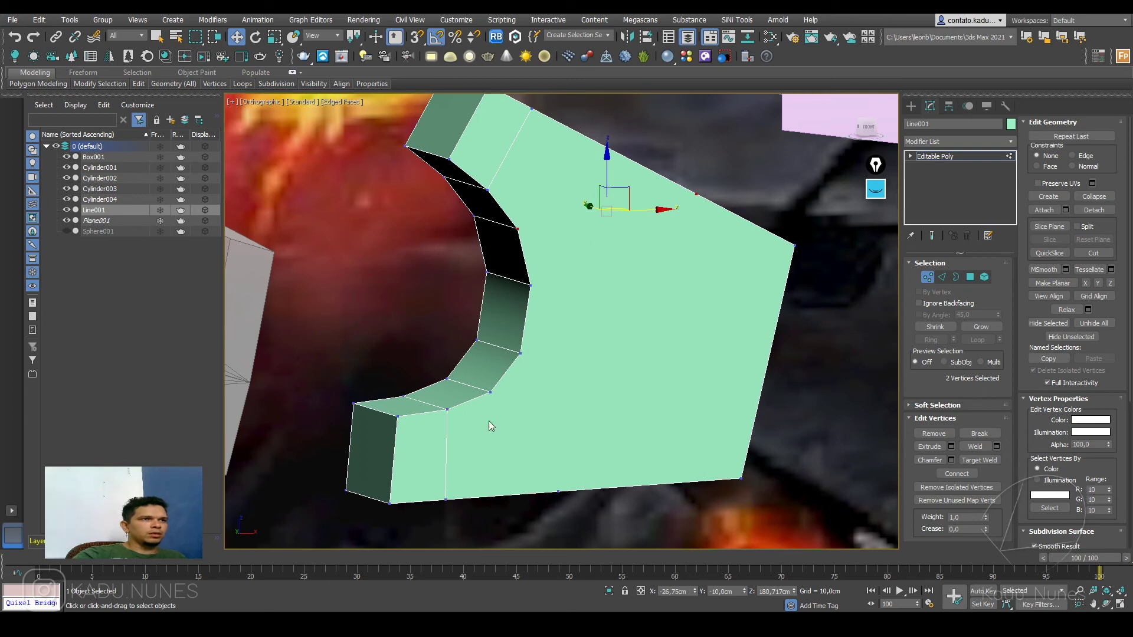
click(957, 474)
click(490, 392)
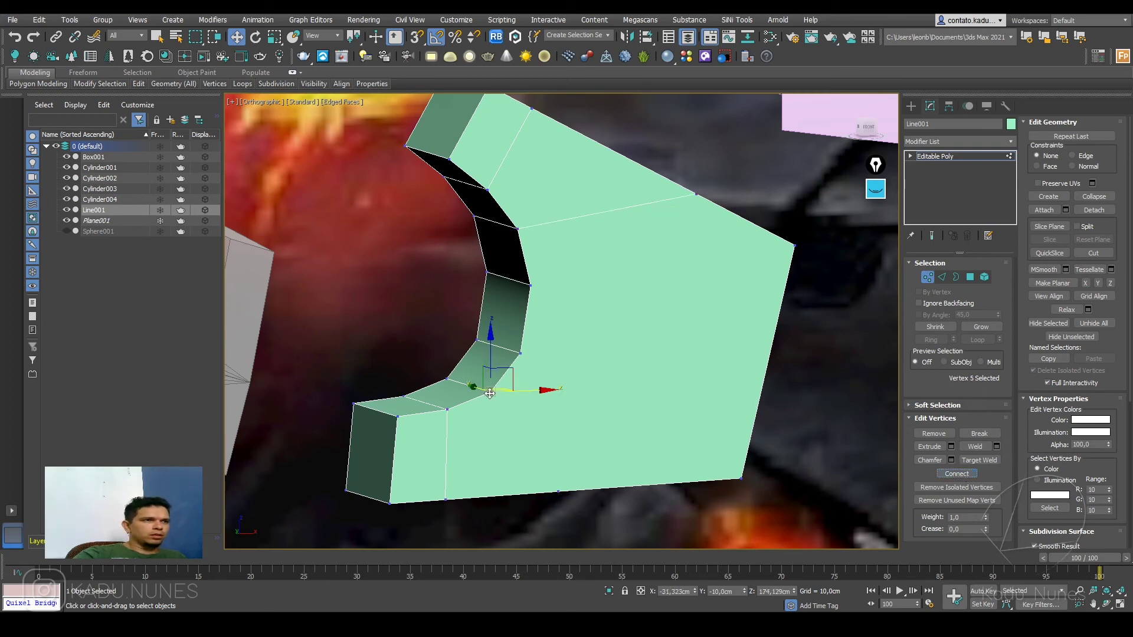
ctrl+click(558, 491)
click(957, 474)
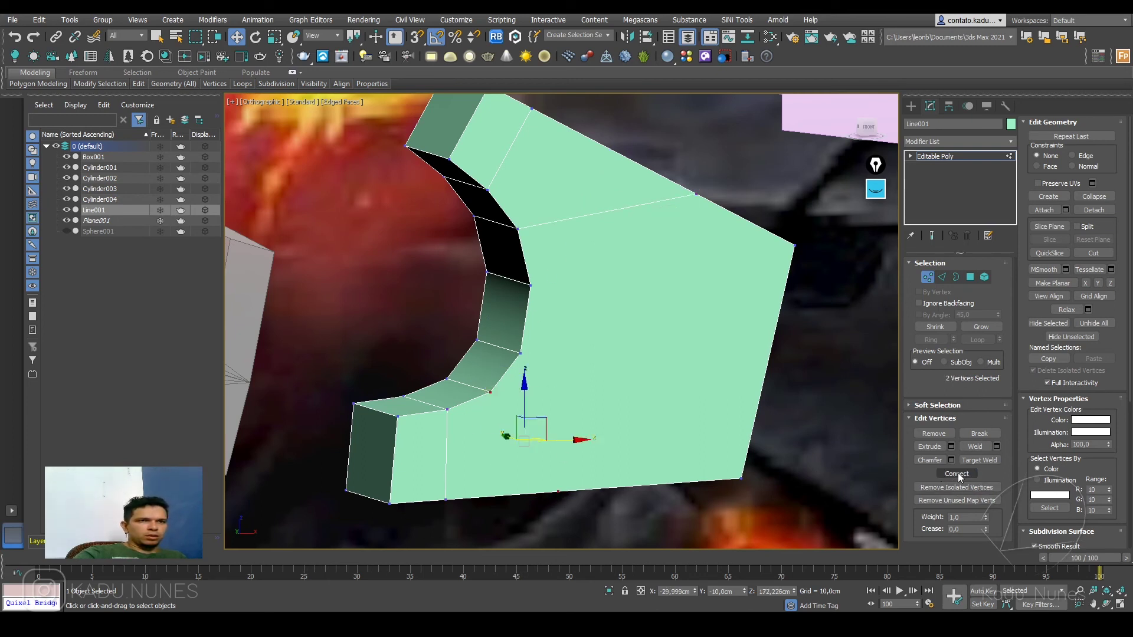
Step: Connect the front face's lower and upper outer corner vertices to the facing inner-curve vertices, cutting two more edges across the face
click(520, 352)
ctrl+click(742, 478)
click(957, 473)
click(530, 286)
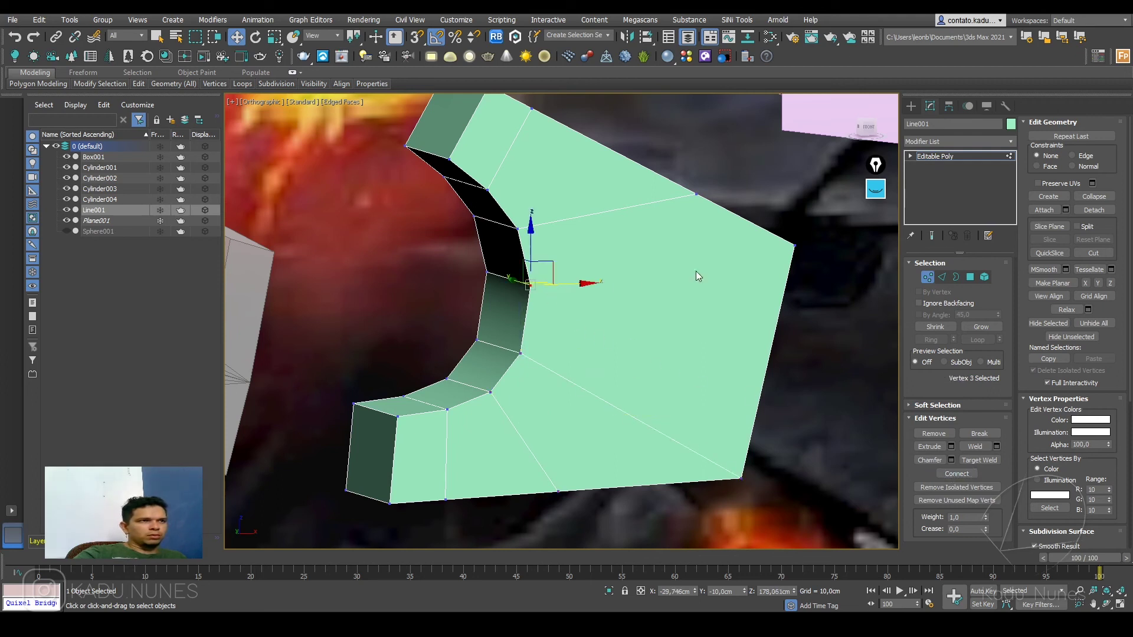
ctrl+click(795, 245)
click(948, 475)
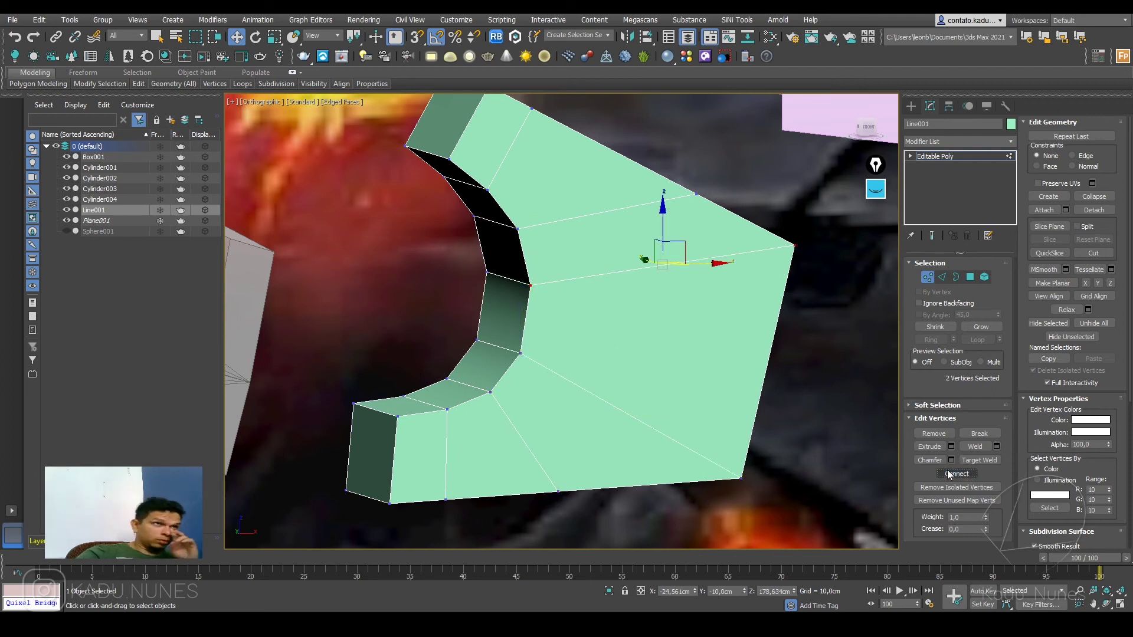
Step: Delete the loop of side polygons running along the bracket's inner curve and both tips
scroll(663, 339, down, 2)
mouse_move(646, 344)
alt+middle_down()
mouse_move(576, 339)
mouse_move(600, 311)
mouse_move(645, 329)
mouse_move(649, 343)
alt+middle_up()
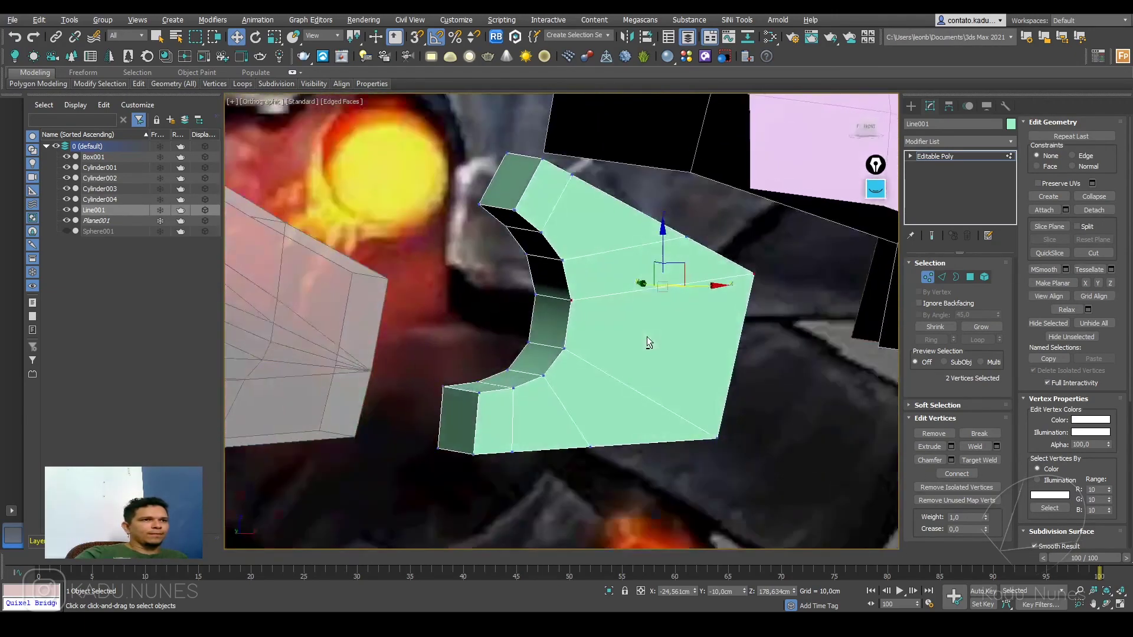
click(970, 276)
click(512, 177)
shift+click(507, 224)
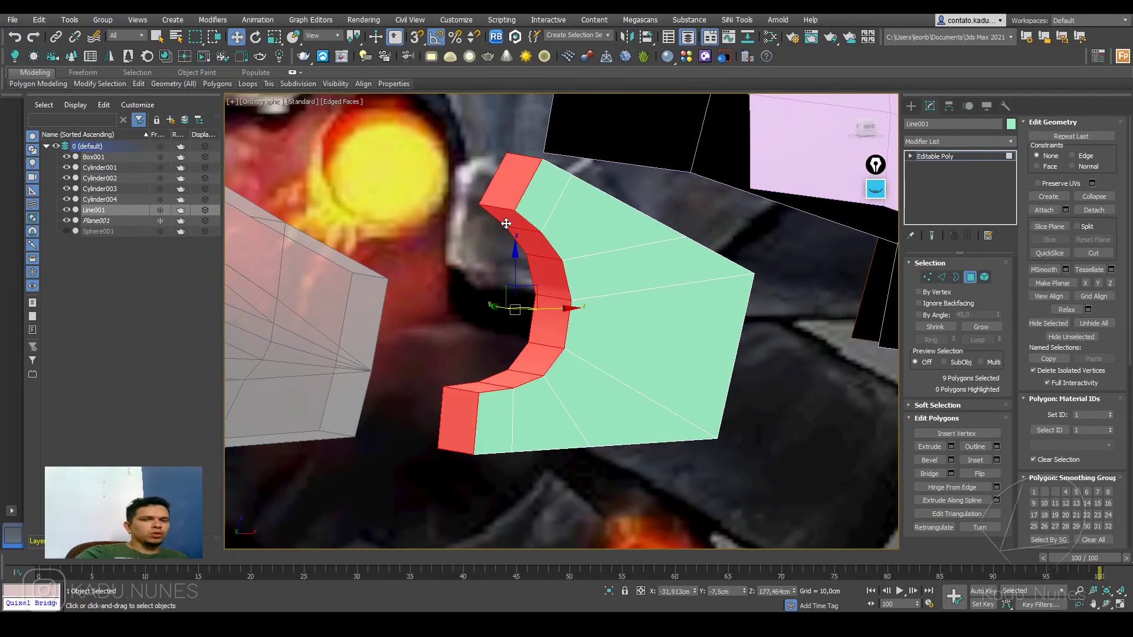
click(510, 191)
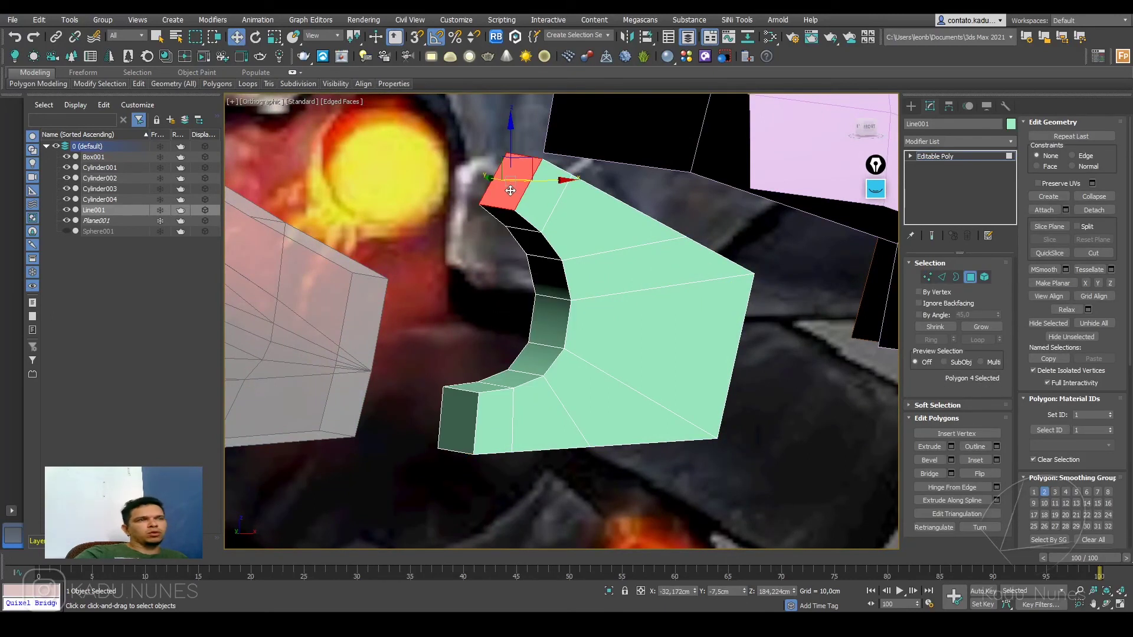
shift+click(506, 219)
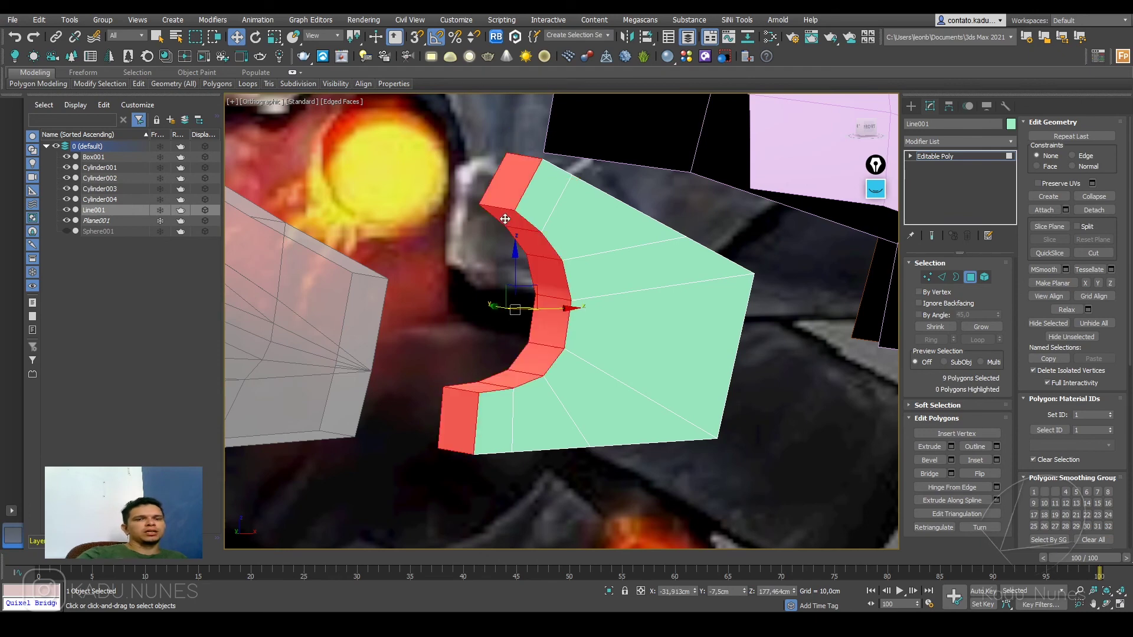
key(Delete)
Step: Delete the remaining outer side polygons so that only the bracket's flat front face is kept
alt+middle_drag(525, 362, 525, 307)
click(498, 362)
key(Delete)
alt+middle_drag(500, 368, 665, 240)
click(656, 287)
key(Delete)
click(630, 224)
key(Delete)
Step: Apply a Shell modifier to the flat bracket face to give it thickness
alt+middle_drag(543, 286, 606, 280)
click(949, 145)
text(sh)
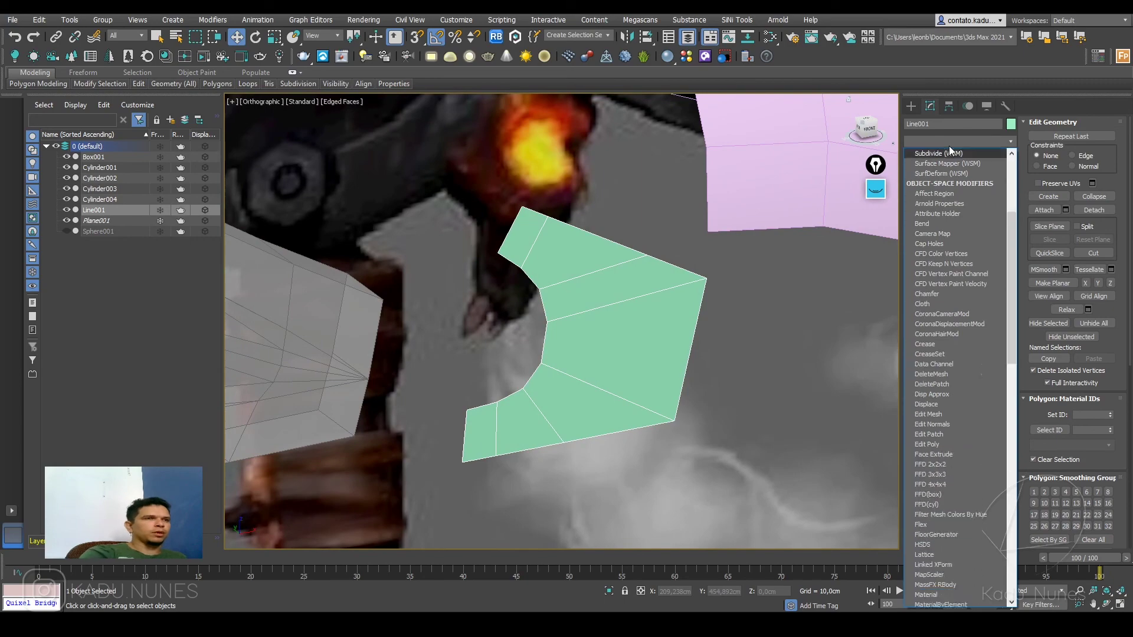
key(Return)
alt+middle_drag(729, 364, 756, 366)
mouse_move(617, 331)
alt+middle_down()
mouse_move(523, 309)
mouse_move(535, 295)
mouse_move(613, 350)
alt+middle_up()
scroll(614, 350, down, 5)
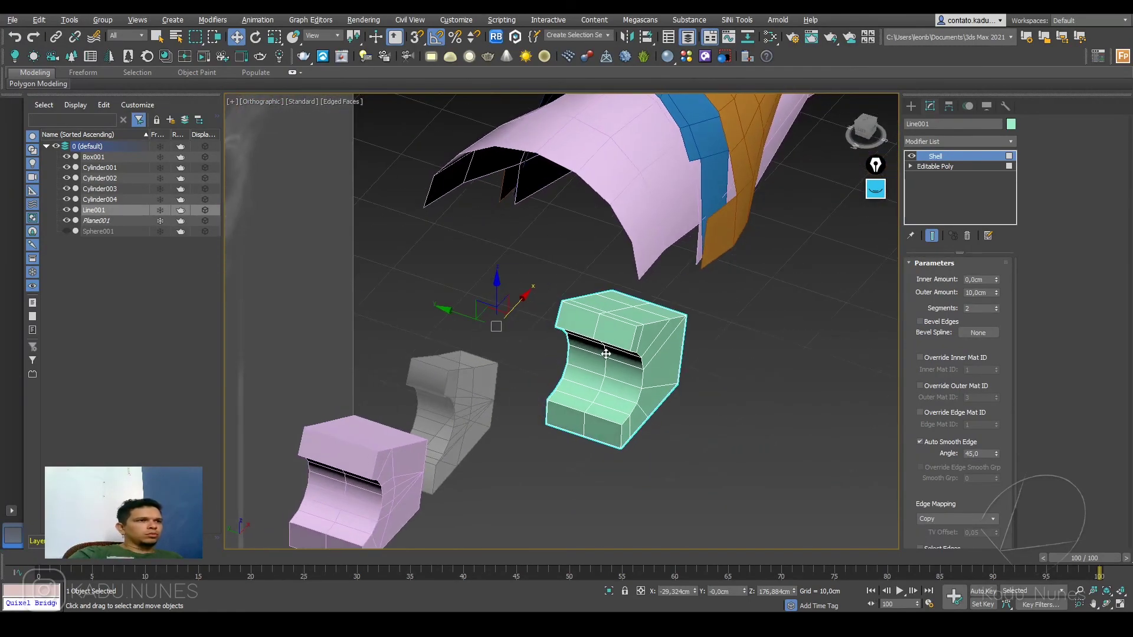
Step: Add a Symmetry modifier to the middle half-bracket, Box001, with the mirror axis set to Y and Flip enabled
click(493, 362)
click(957, 142)
text(sym)
key(Return)
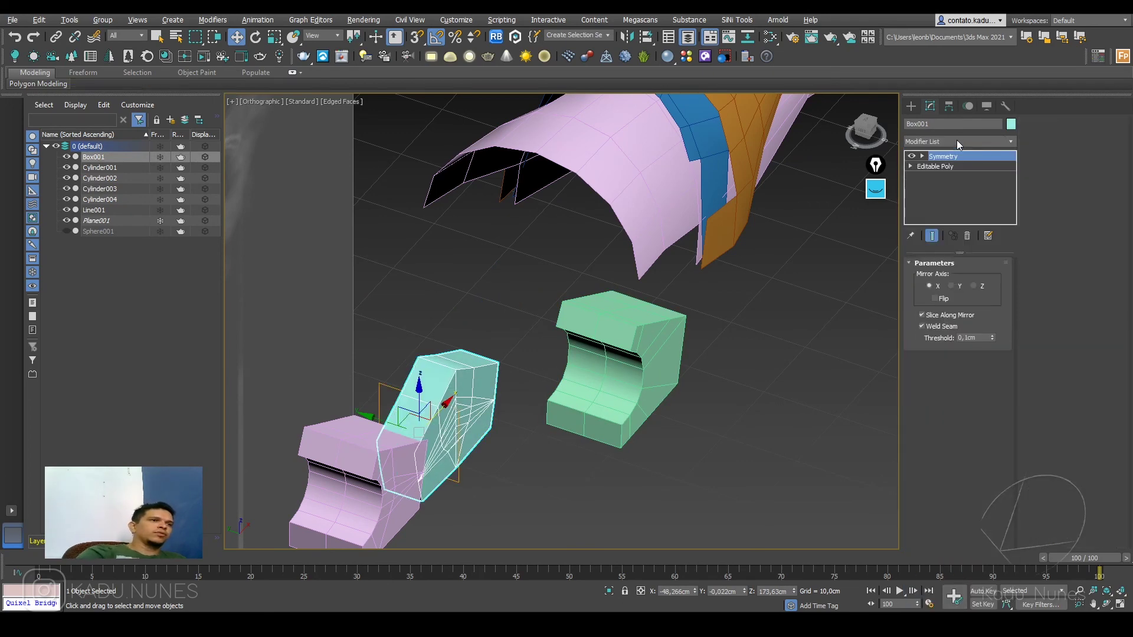
click(973, 286)
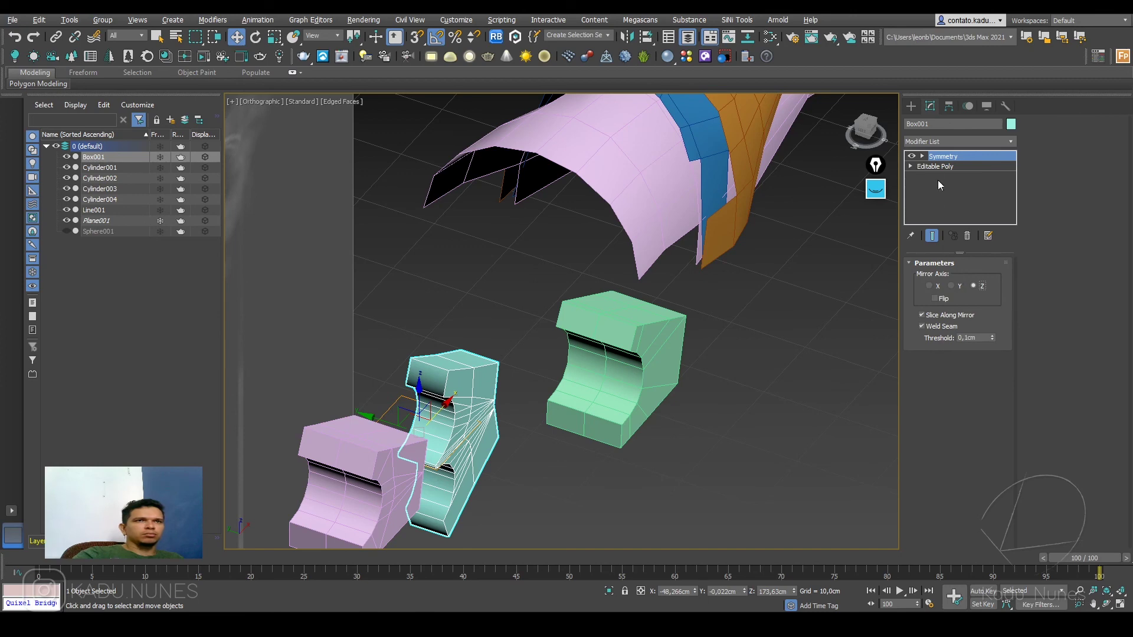
click(951, 287)
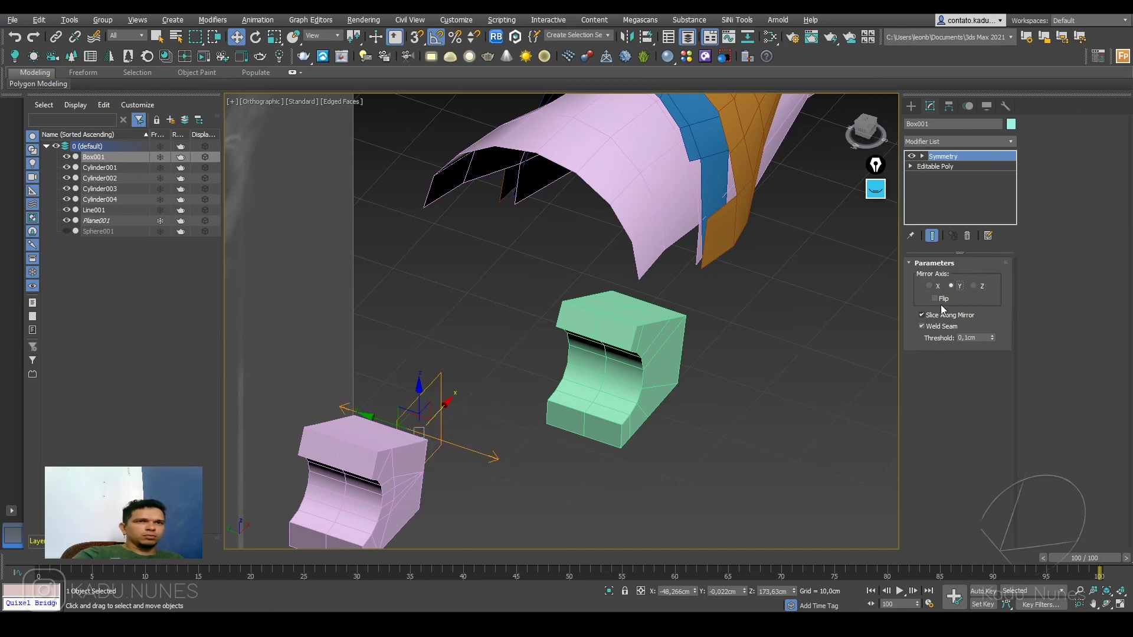
click(934, 298)
Step: Move the shelled bracket, Line001, along Y to about 15.18 cm, in line with the other two brackets
click(641, 341)
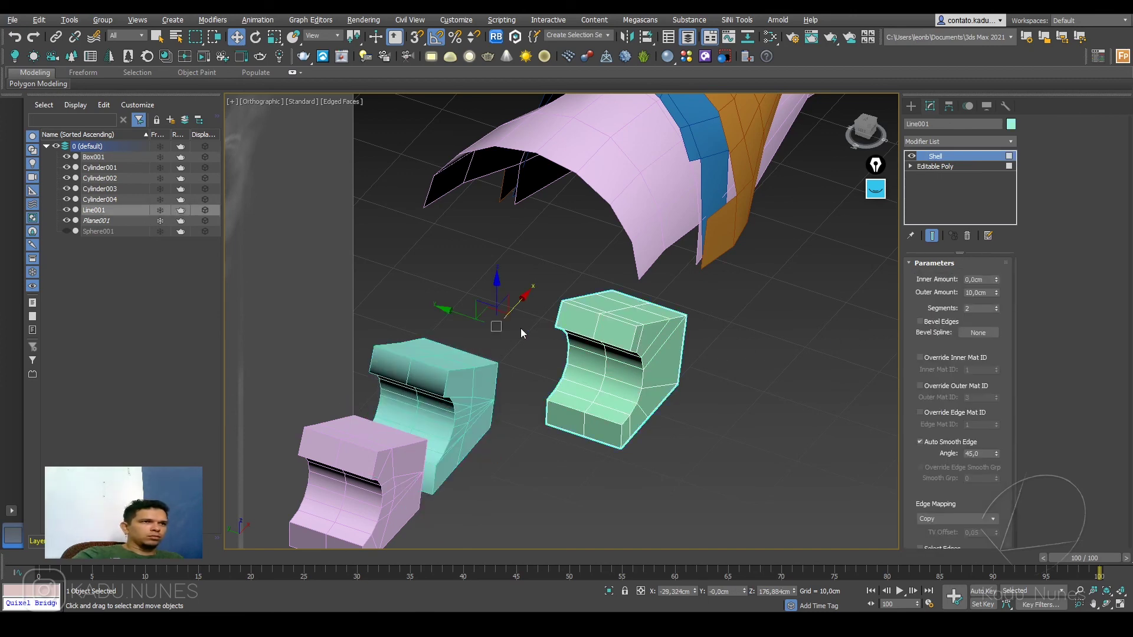
key(t)
scroll(589, 265, up, 3)
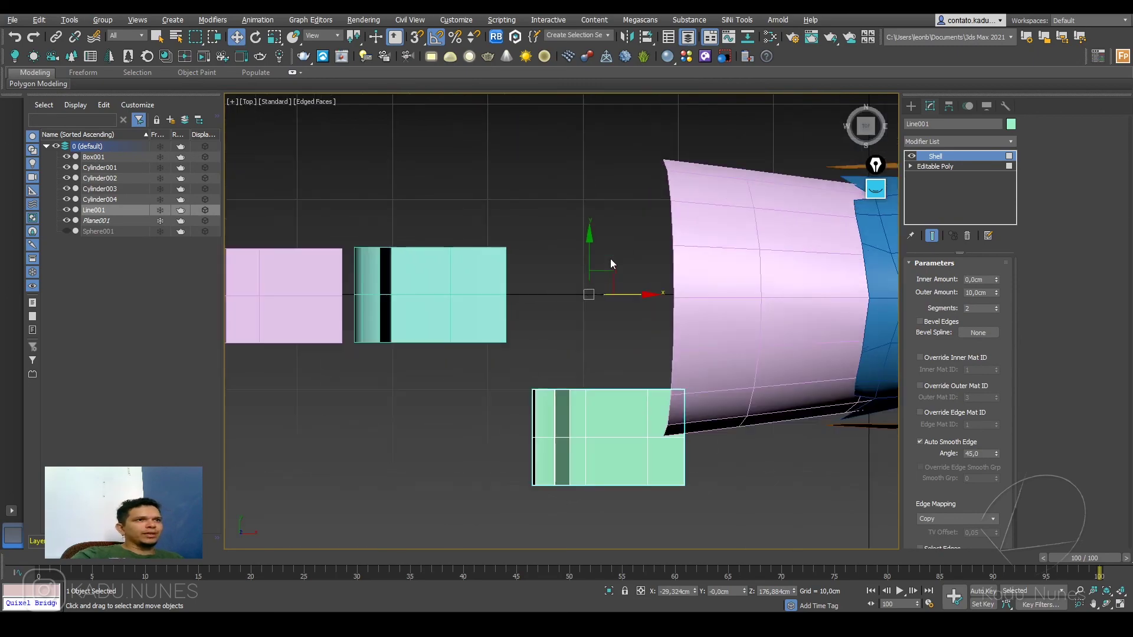
drag(587, 246, 592, 99)
alt+middle_drag(592, 100, 595, 209)
key(f)
scroll(496, 318, up, 5)
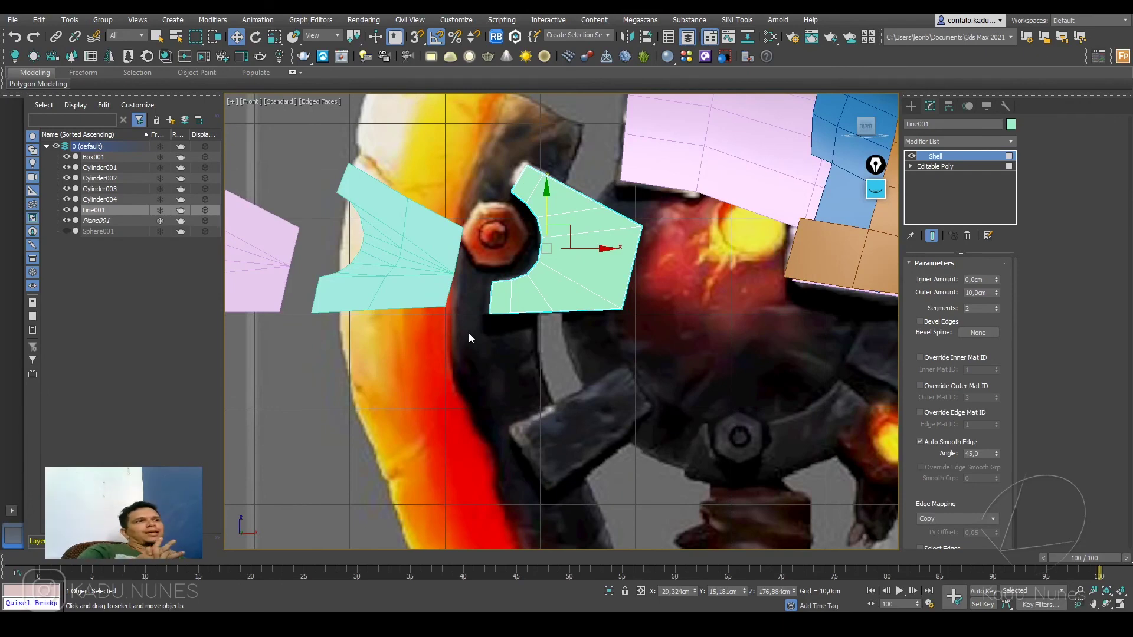
middle_drag(468, 333, 567, 363)
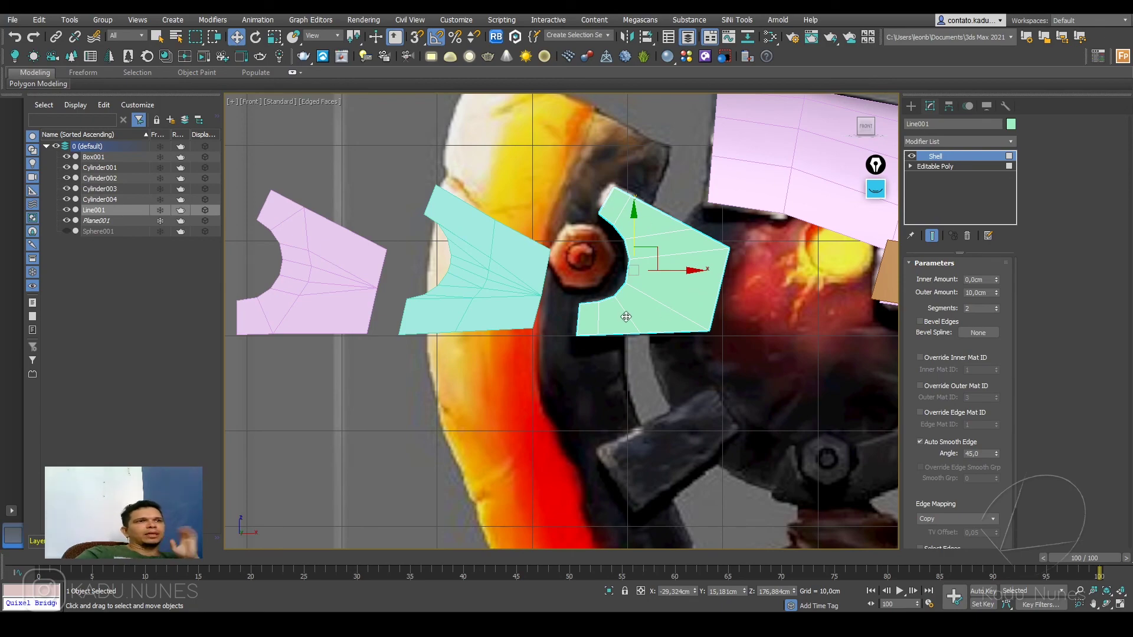
alt+middle_drag(627, 310, 621, 347)
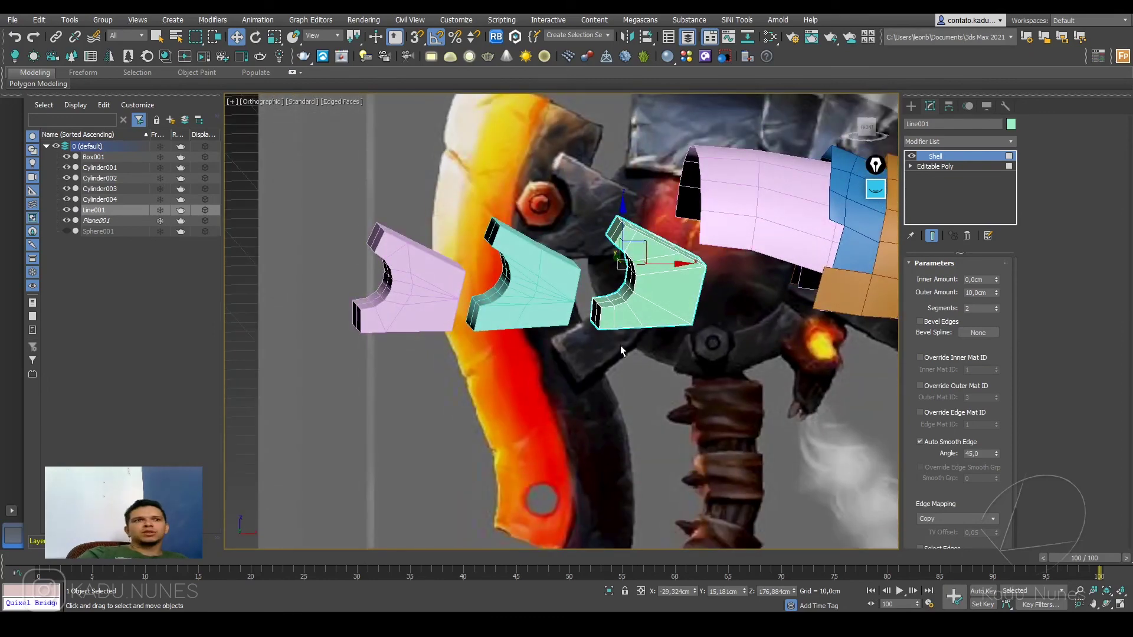